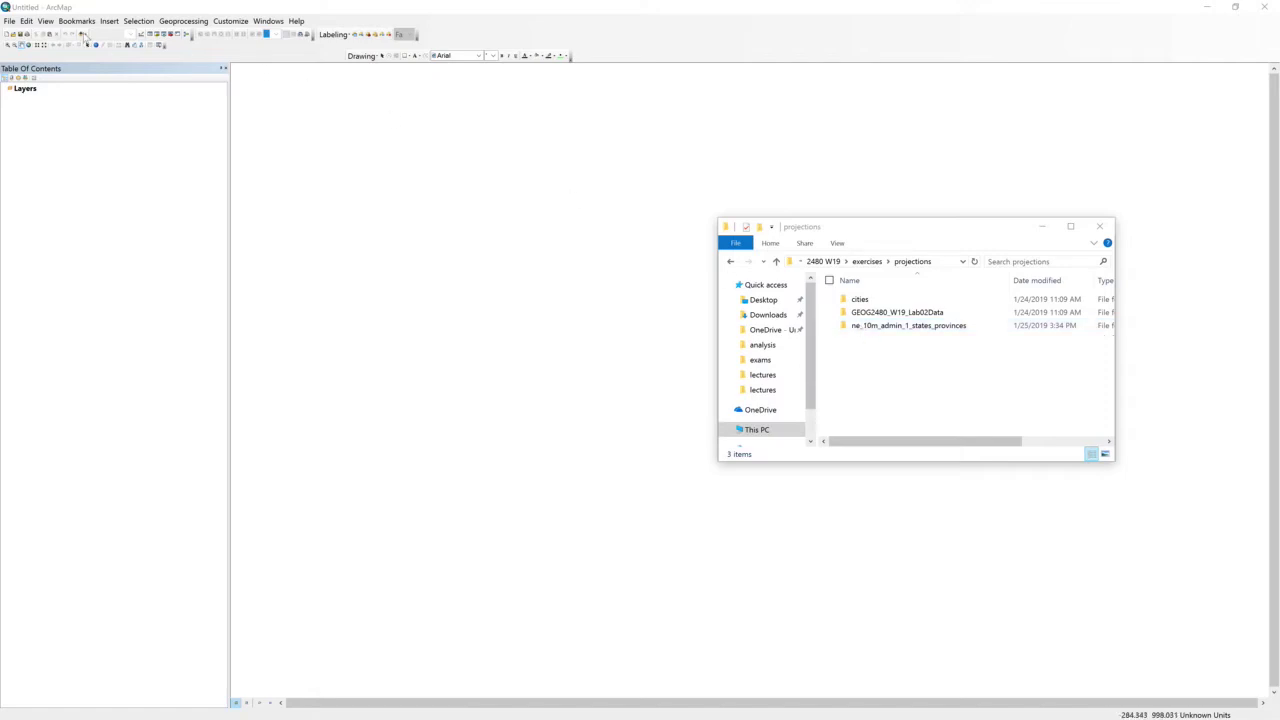
- Add the cities and ne_10m_admin_1_states_provinces shapefiles to the map from File Explorer
{"action": "double_click", "coordinate": [870, 299]}
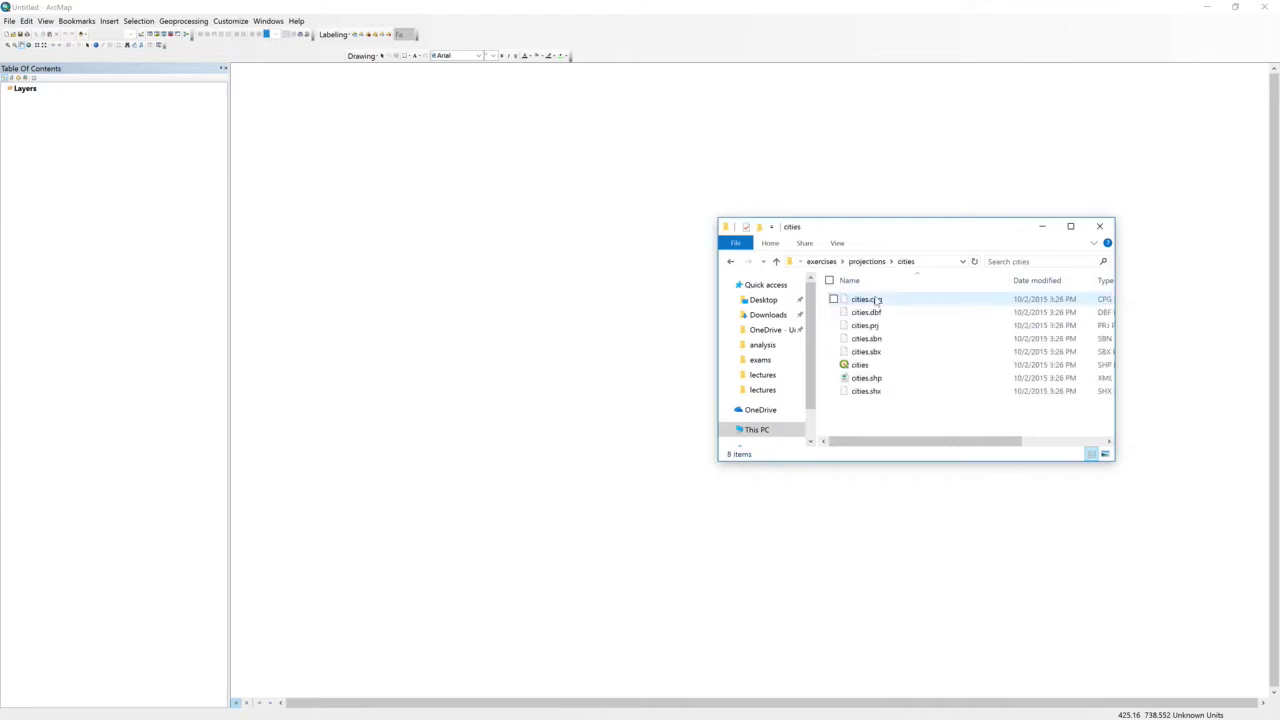
{"action": "left_click", "coordinate": [862, 366]}
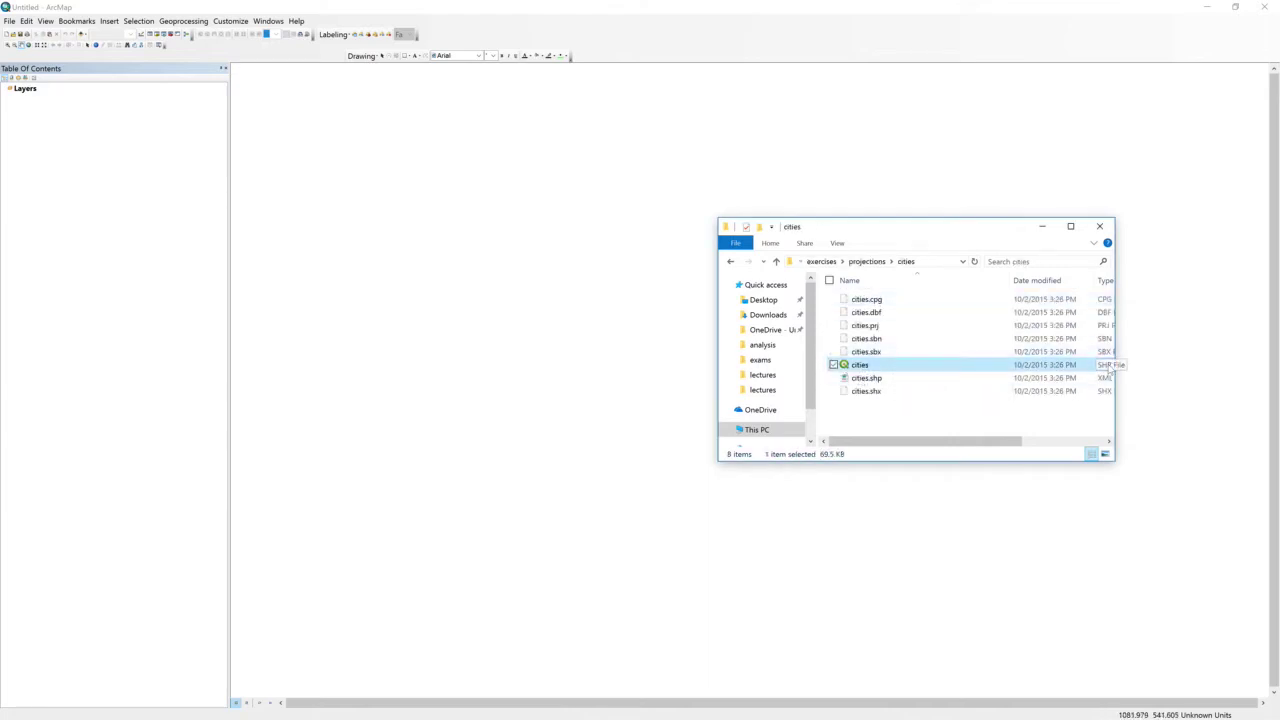
{"action": "left_click_drag", "start_coordinate": [1110, 368], "coordinate": [495, 353]}
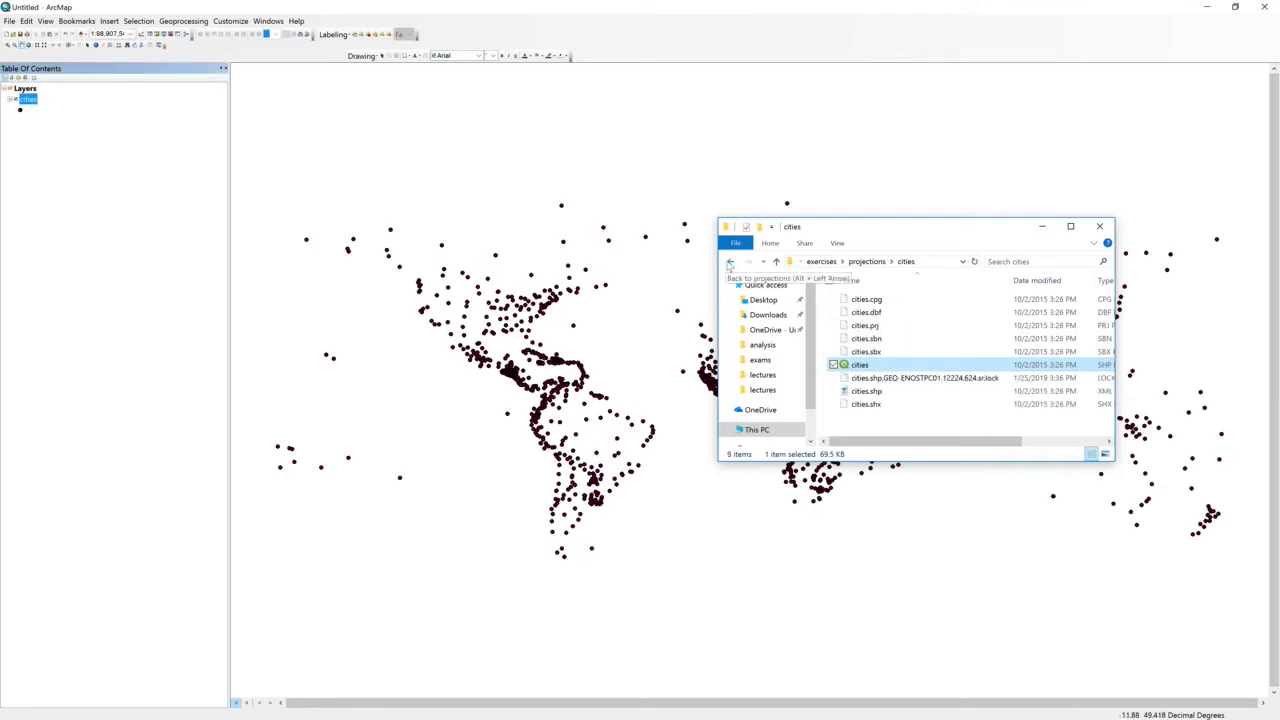
{"action": "left_click", "coordinate": [729, 262]}
{"action": "double_click", "coordinate": [880, 325]}
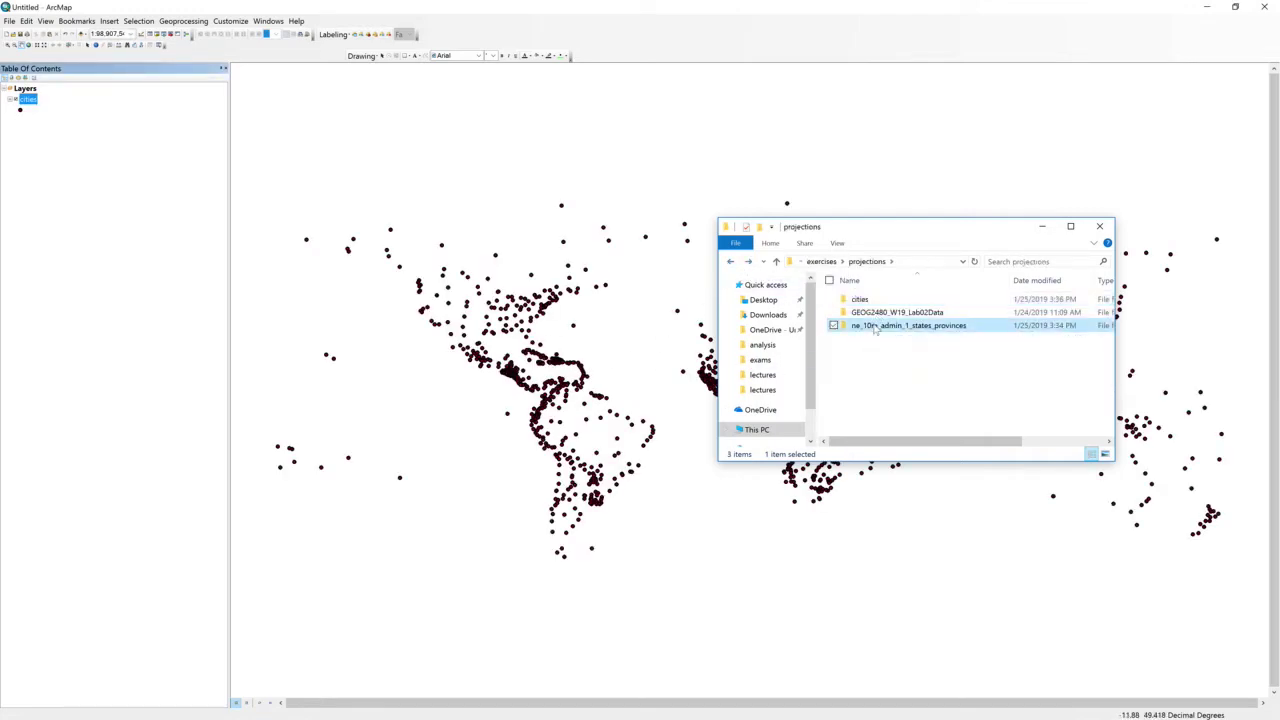
{"action": "left_click", "coordinate": [889, 353]}
{"action": "left_click_drag", "start_coordinate": [891, 358], "coordinate": [570, 378]}
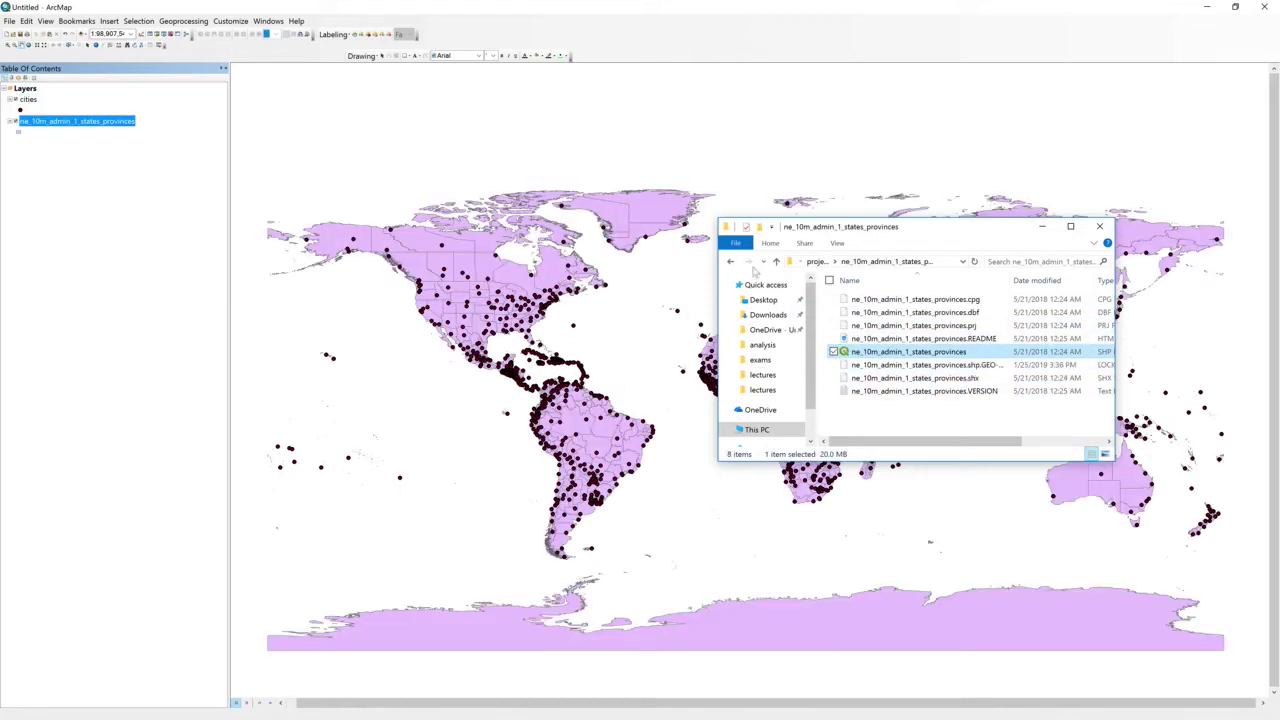
- Add DEG5.shp from the GEOG2480_W19_Lab02Data folder to the map, then close File Explorer
{"action": "left_click", "coordinate": [730, 262]}
{"action": "left_click", "coordinate": [878, 313]}
{"action": "double_click", "coordinate": [878, 313]}
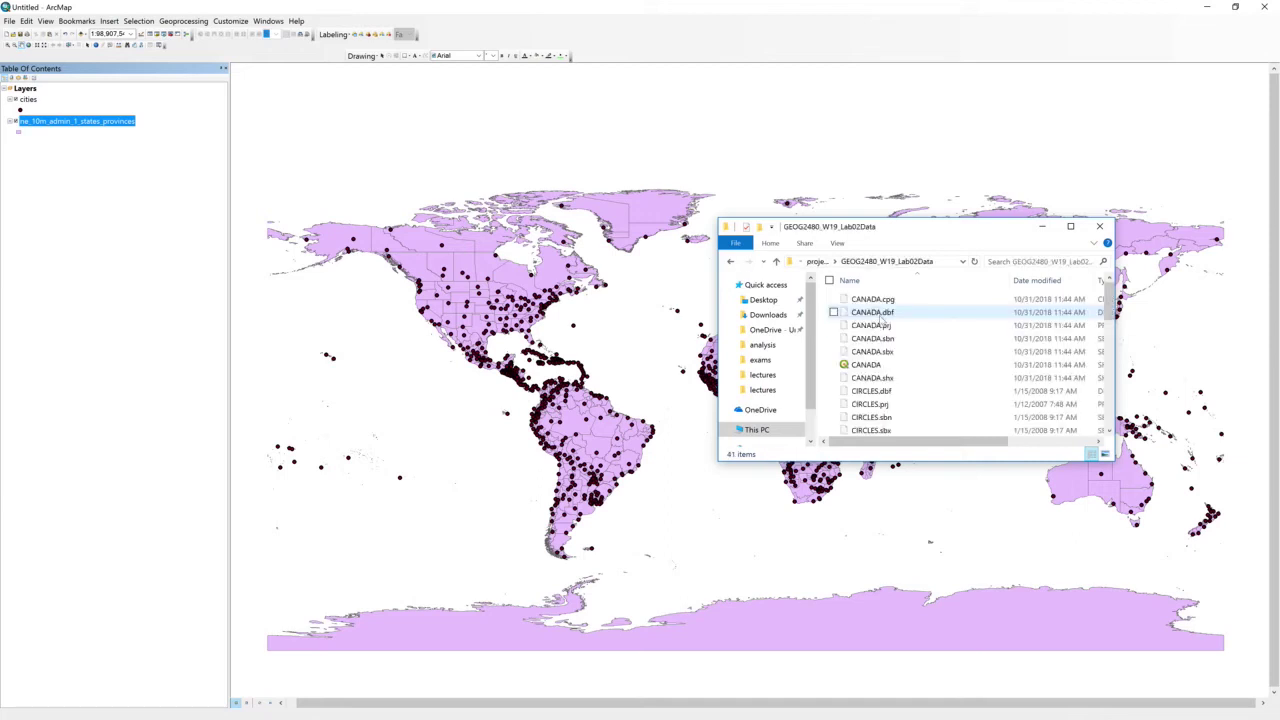
{"action": "scroll", "coordinate": [870, 378], "scroll_direction": "down", "scroll_amount": 1}
{"action": "left_click", "coordinate": [868, 390]}
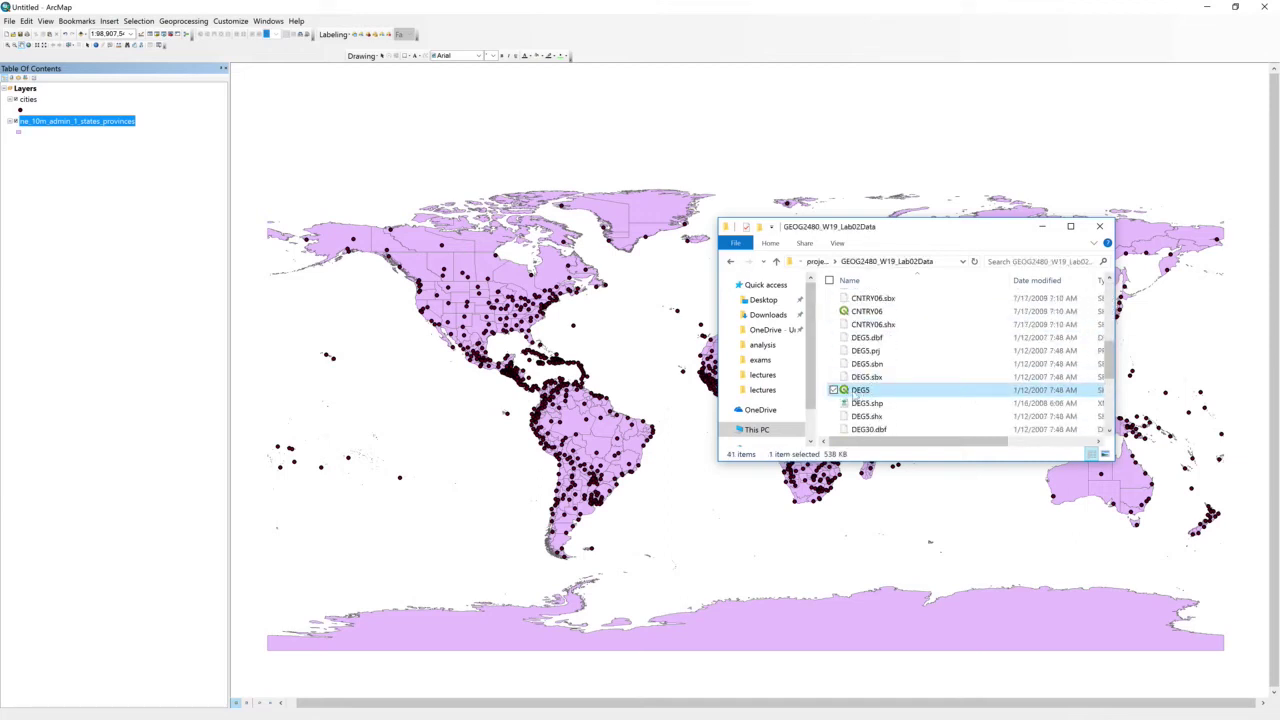
{"action": "left_click_drag", "start_coordinate": [855, 392], "coordinate": [510, 396]}
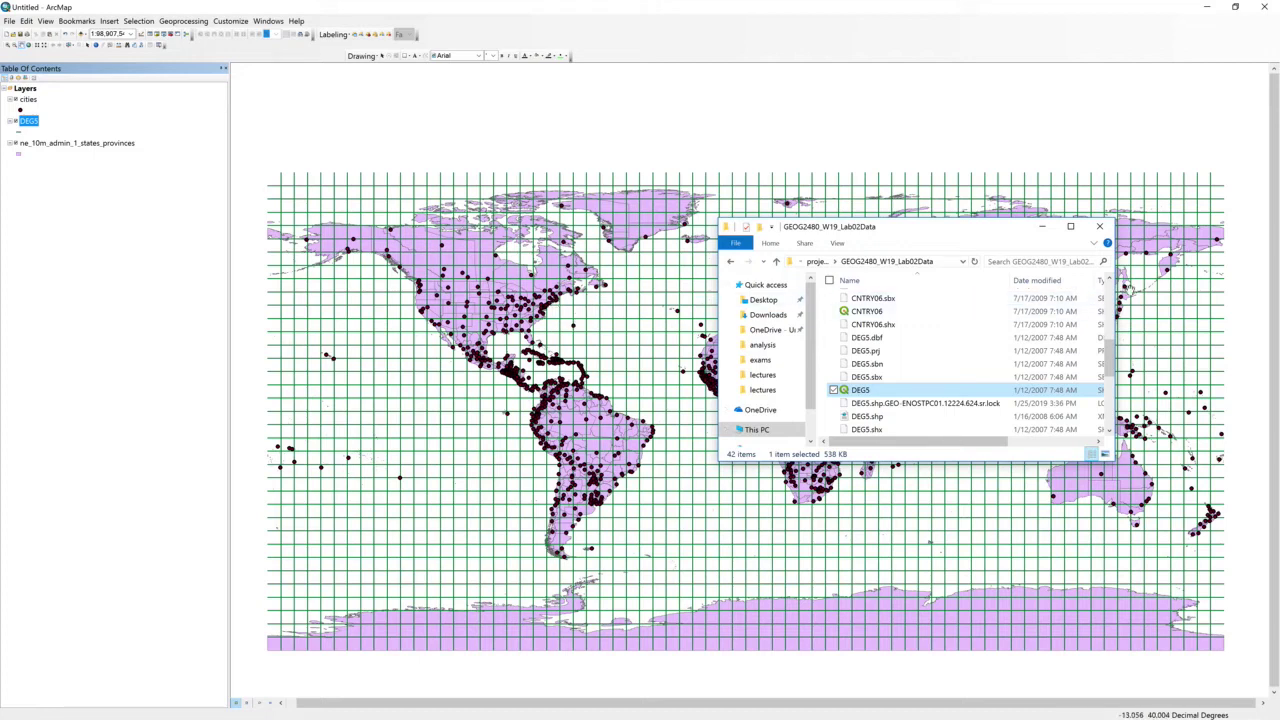
{"action": "left_click", "coordinate": [1099, 226]}
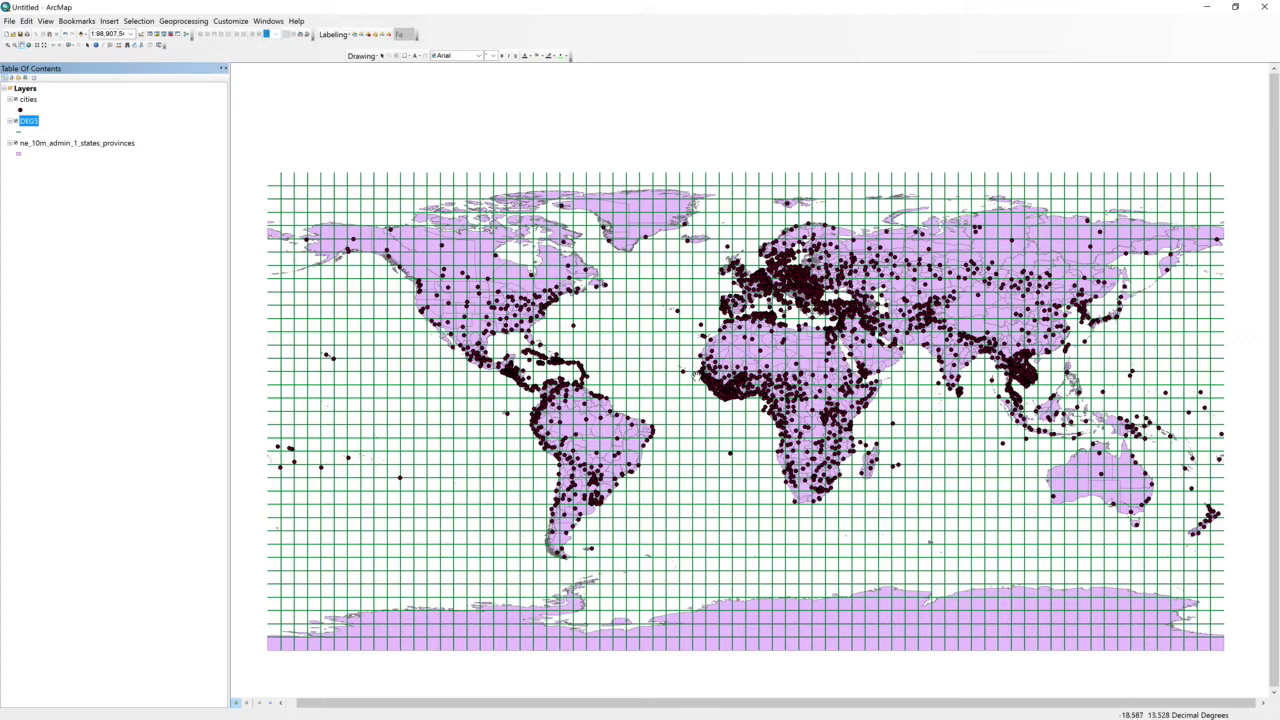
- Pan and zoom the world map until Africa and Europe fill the view at 1:50,000,000
{"action": "left_click_drag", "start_coordinate": [770, 427], "coordinate": [700, 431]}
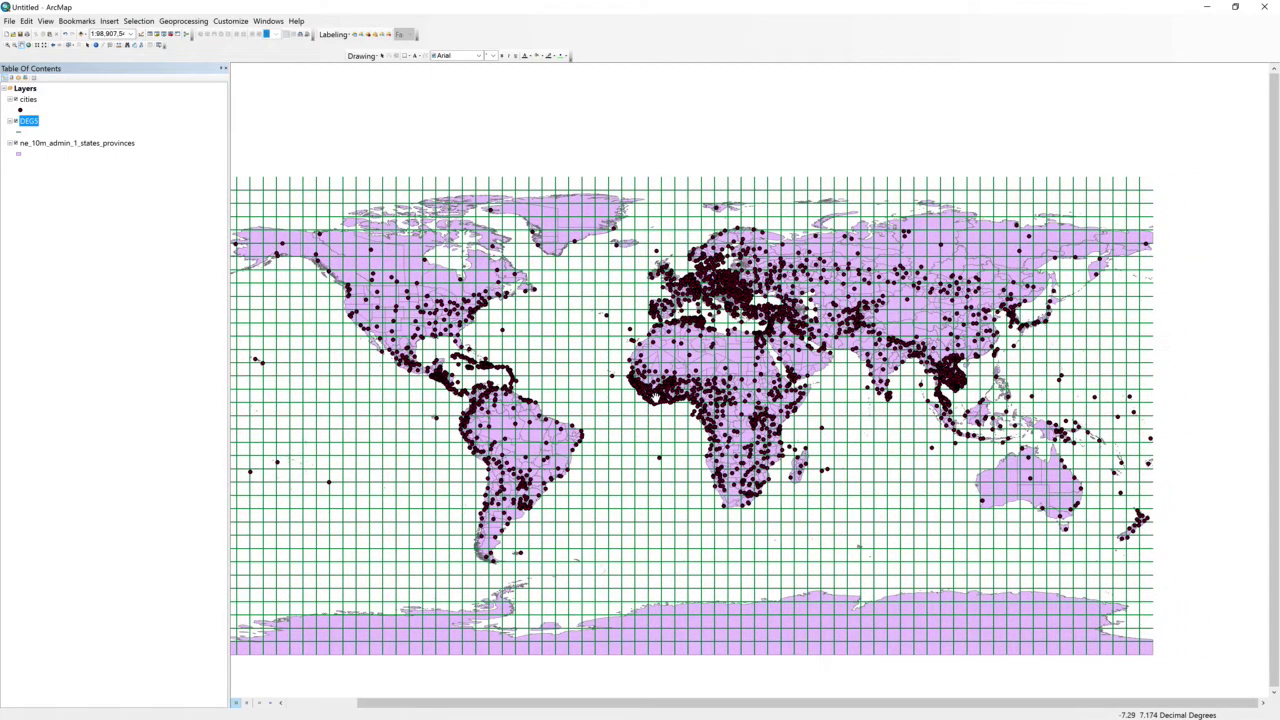
{"action": "scroll", "coordinate": [655, 396], "scroll_direction": "up", "scroll_amount": 3}
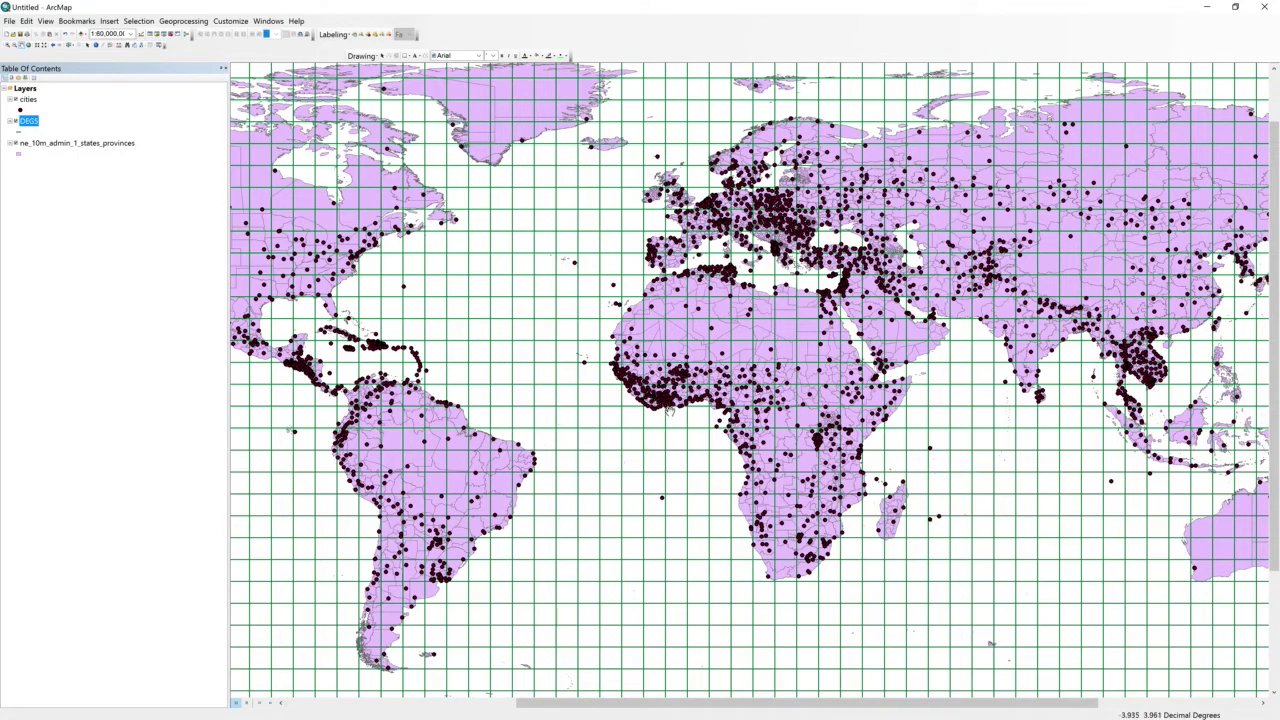
{"action": "scroll", "coordinate": [668, 410], "scroll_direction": "down", "scroll_amount": 3}
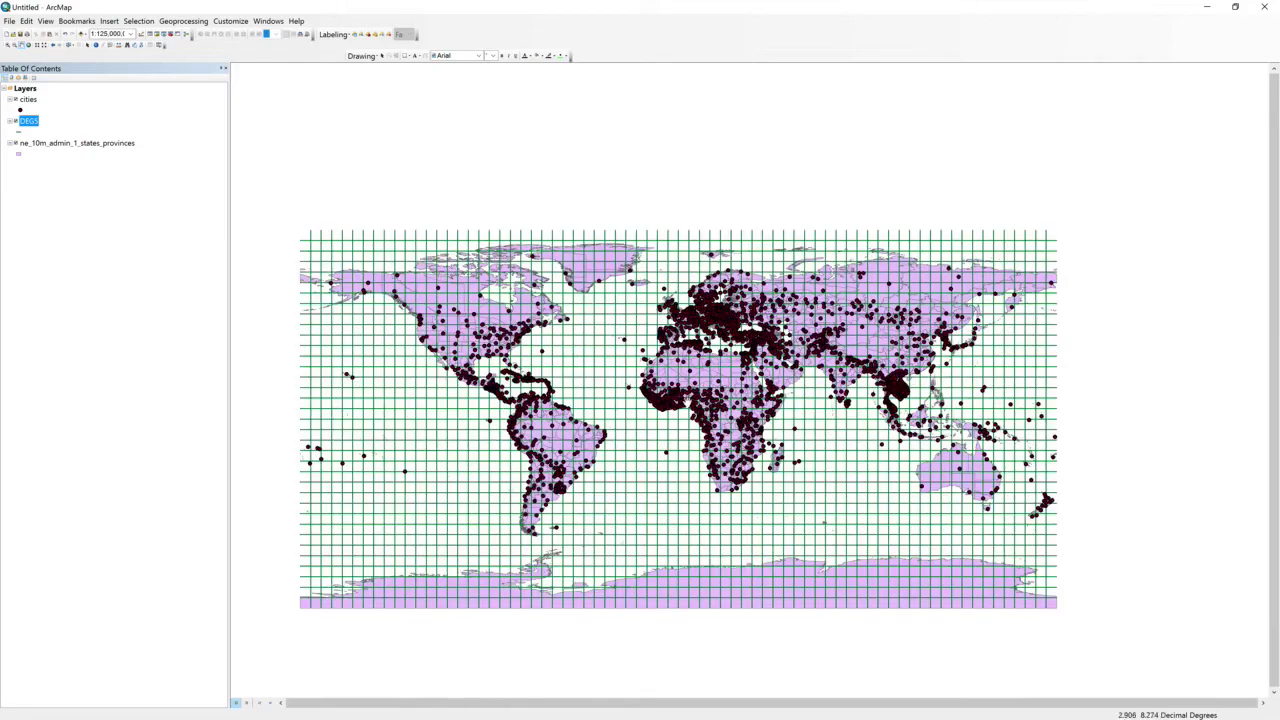
{"action": "scroll", "coordinate": [670, 413], "scroll_direction": "up", "scroll_amount": 2}
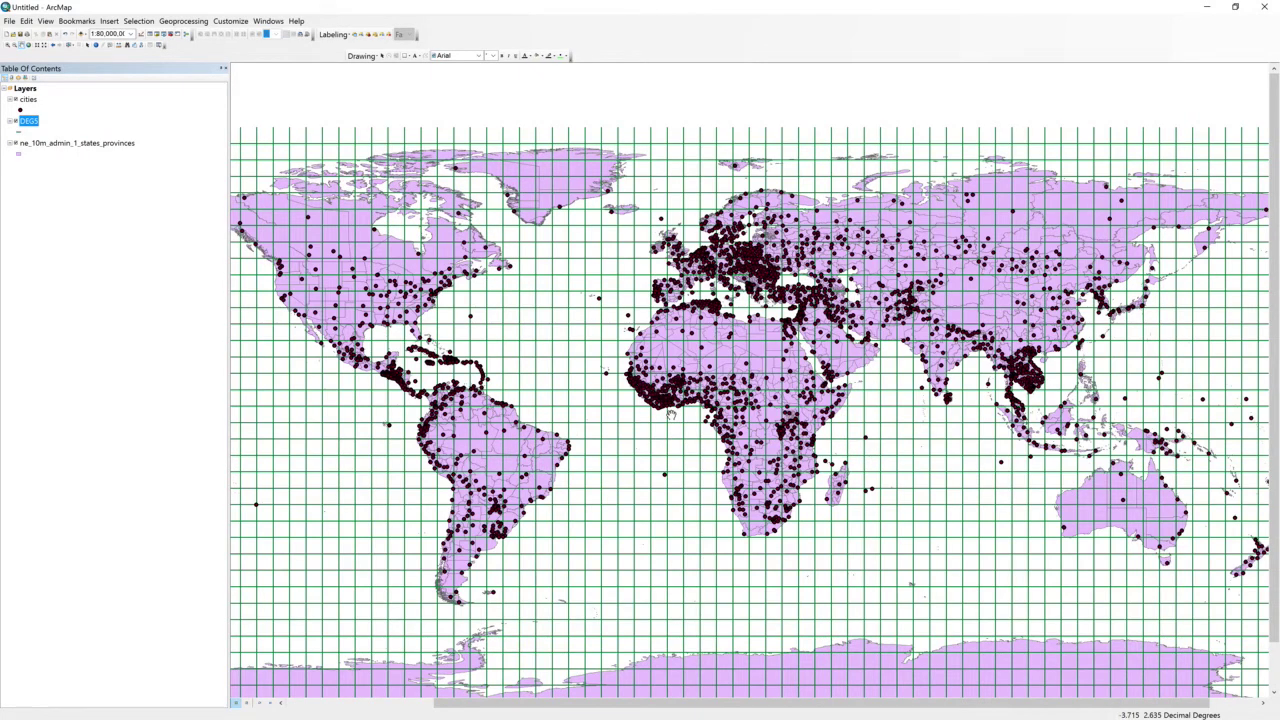
{"action": "scroll", "coordinate": [670, 413], "scroll_direction": "down", "scroll_amount": 2}
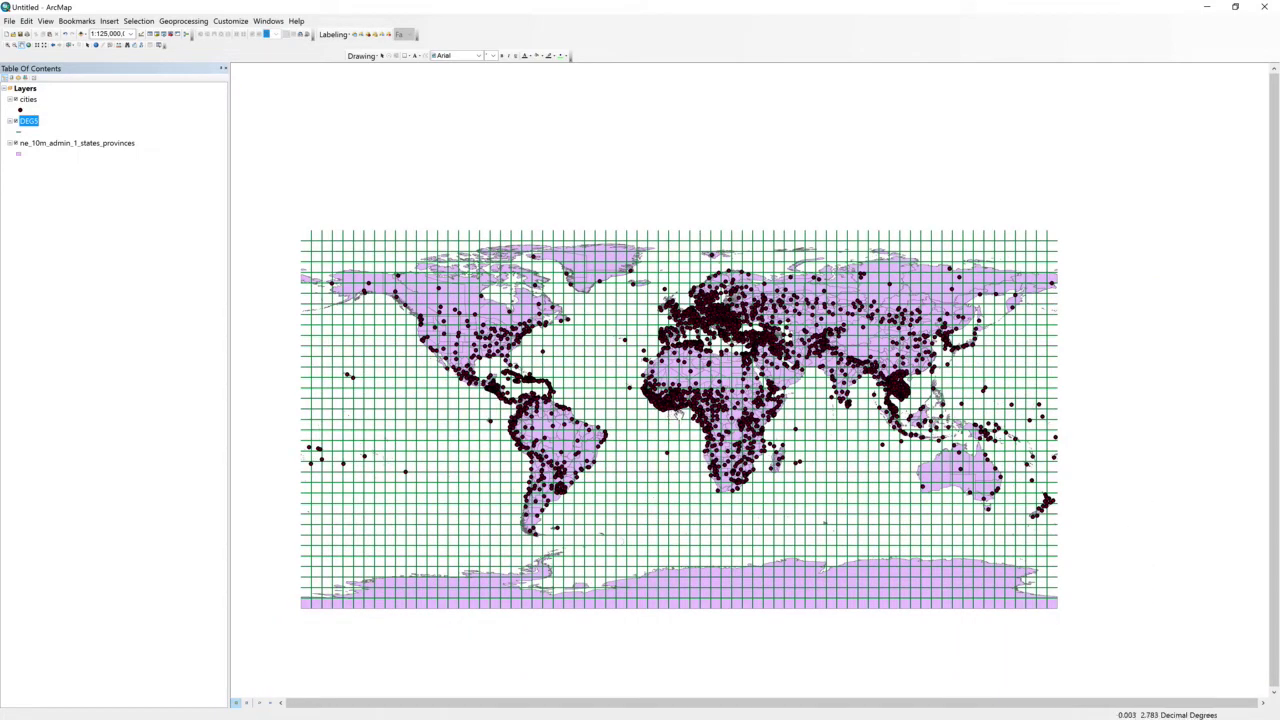
{"action": "scroll", "coordinate": [676, 415], "scroll_direction": "down", "scroll_amount": 2}
{"action": "scroll", "coordinate": [678, 415], "scroll_direction": "up", "scroll_amount": 3}
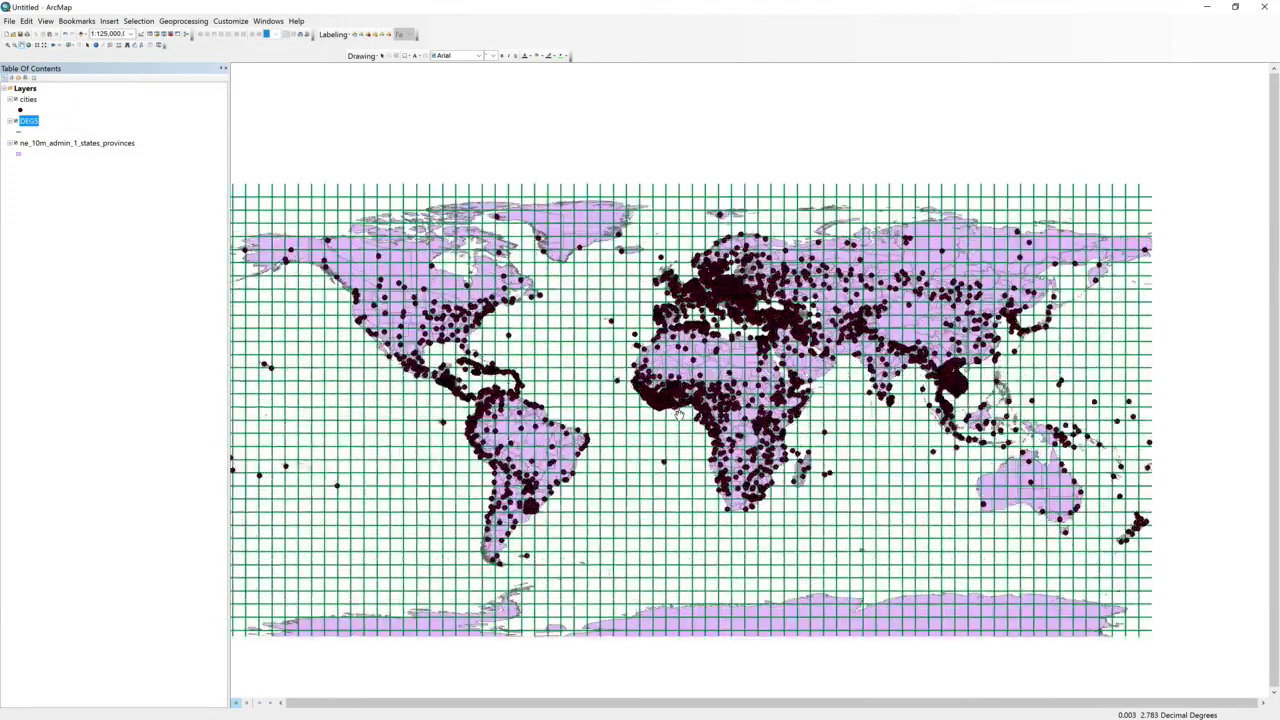
{"action": "scroll", "coordinate": [678, 413], "scroll_direction": "up", "scroll_amount": 3}
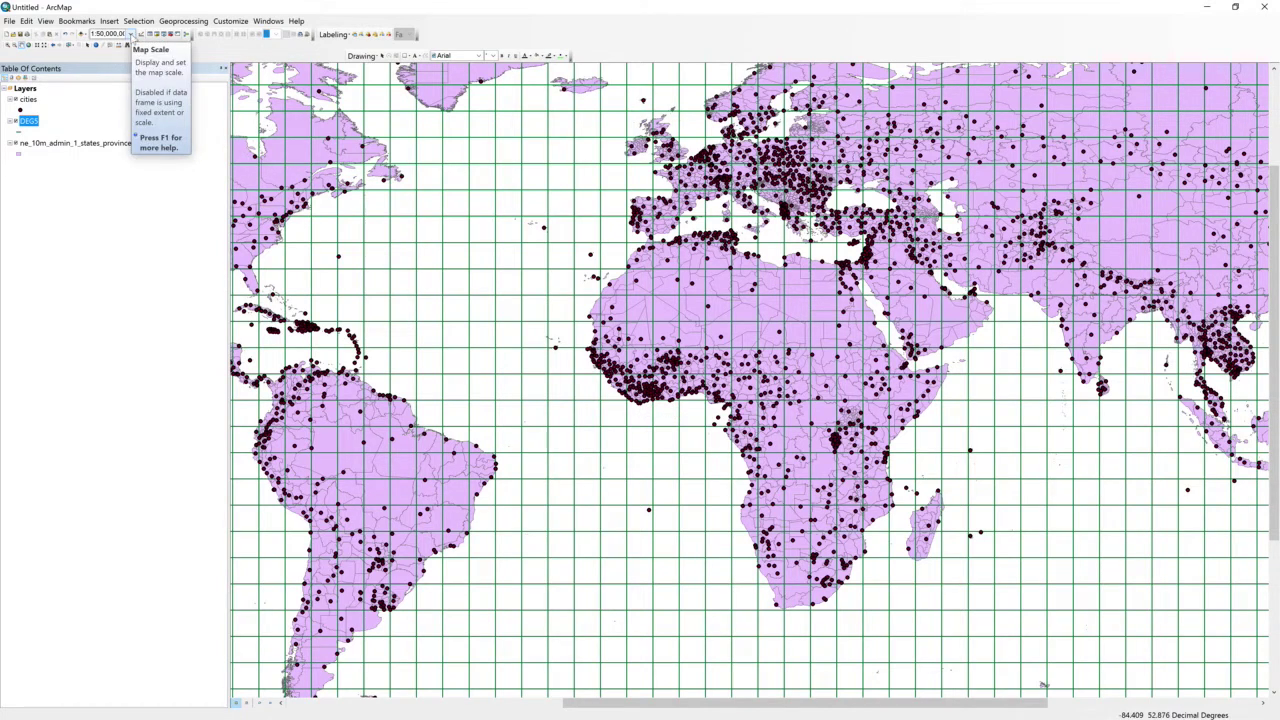
{"action": "left_click", "coordinate": [131, 34]}
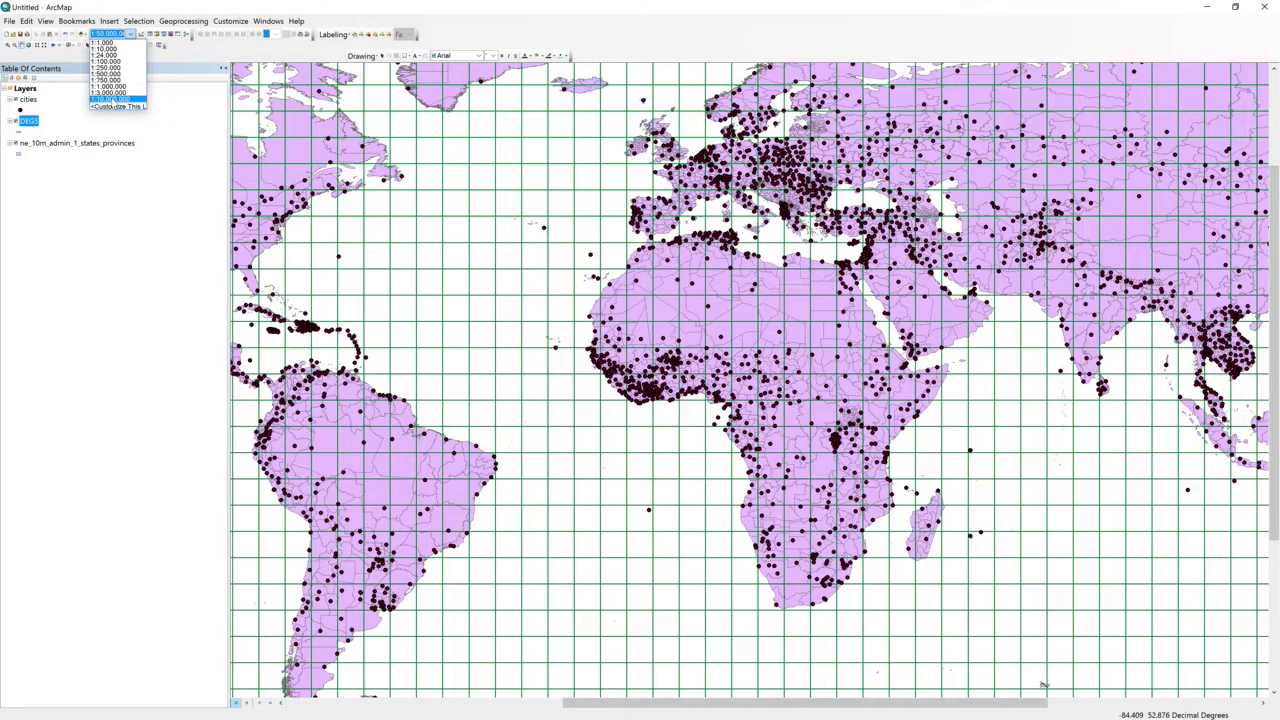
- Set the map scale to 1:10,000,000 to view West Africa
{"action": "left_click", "coordinate": [112, 99]}
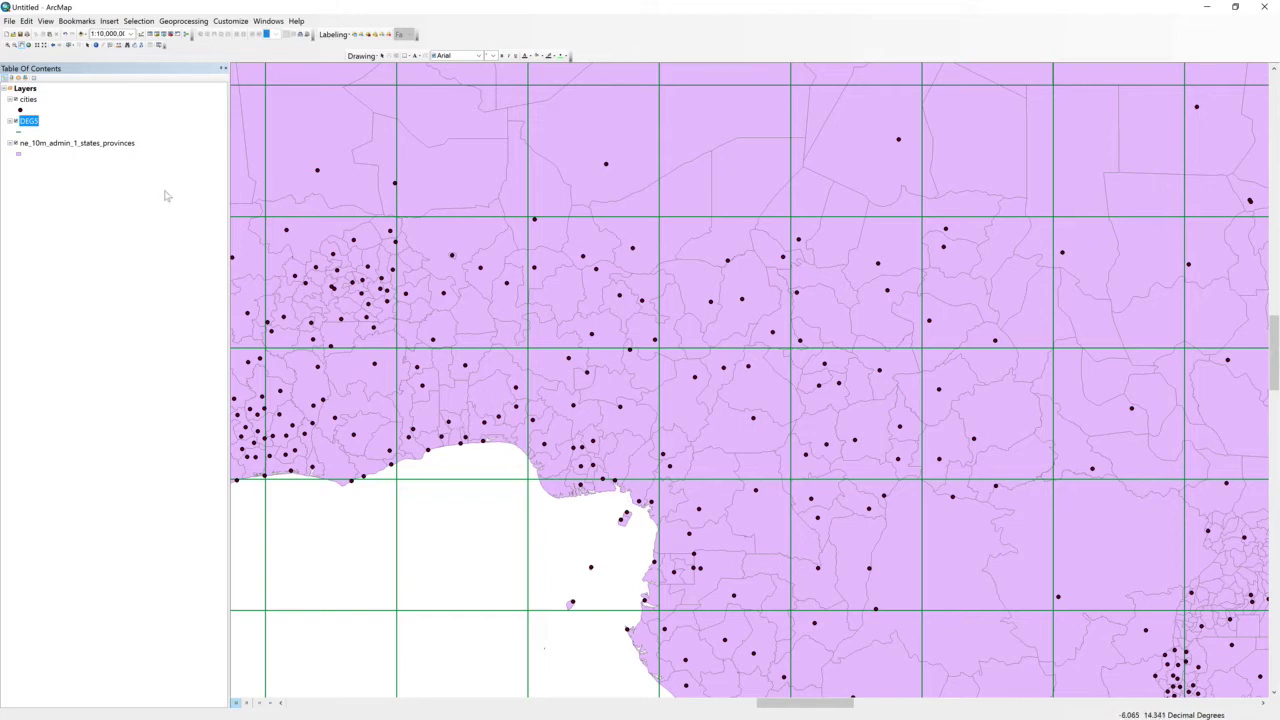
{"action": "left_click", "coordinate": [130, 34]}
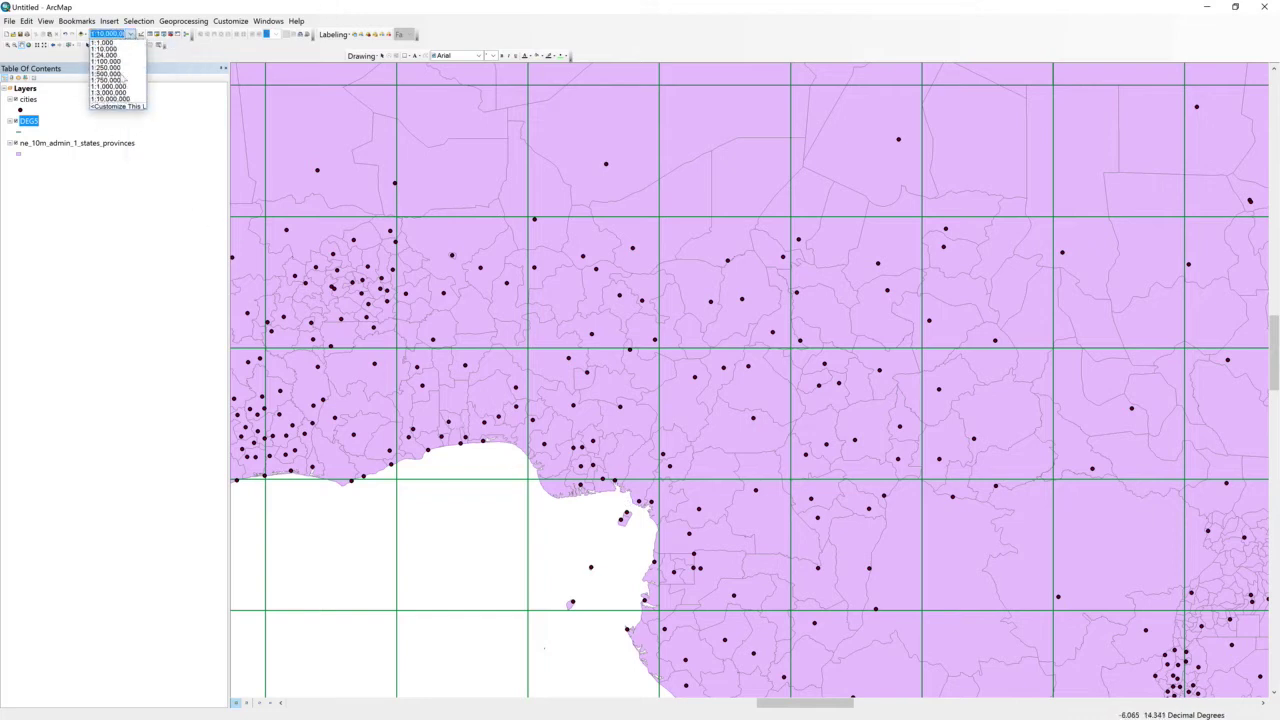
{"action": "left_click", "coordinate": [112, 99]}
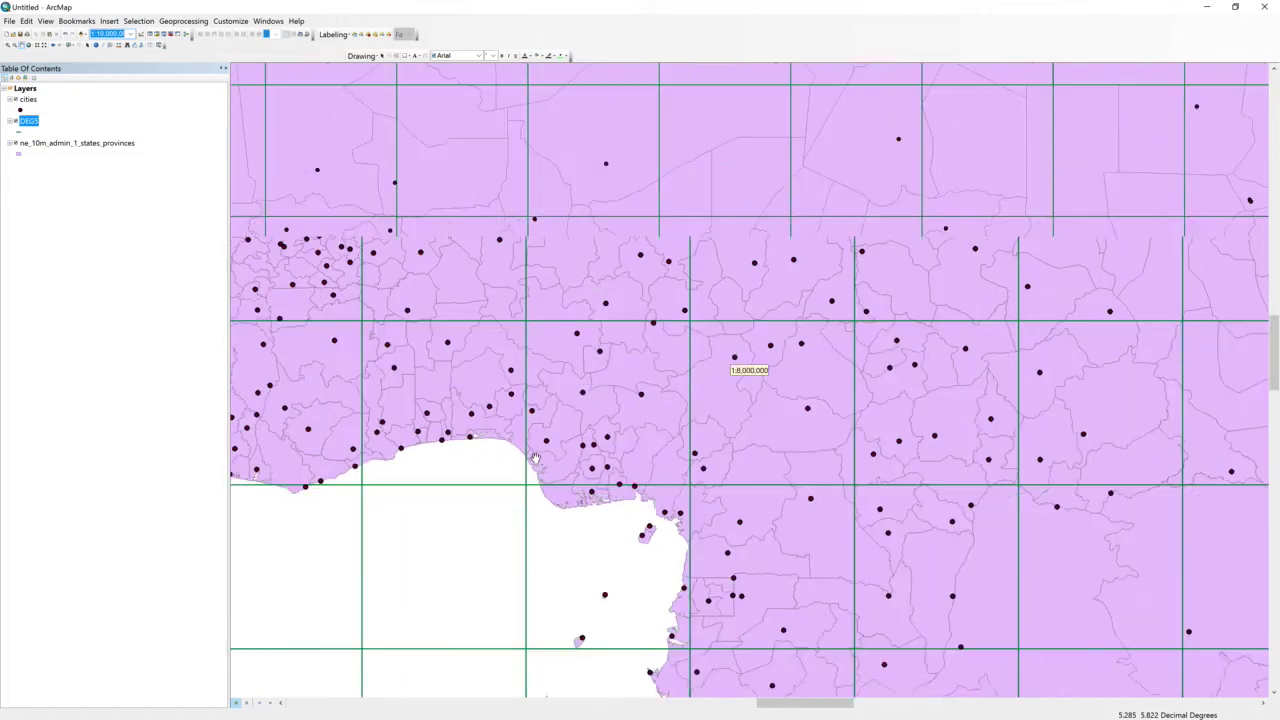
- Zoom out and centre the whole world in view at 1:150,000,000
{"action": "scroll", "coordinate": [535, 458], "scroll_direction": "down", "scroll_amount": 5}
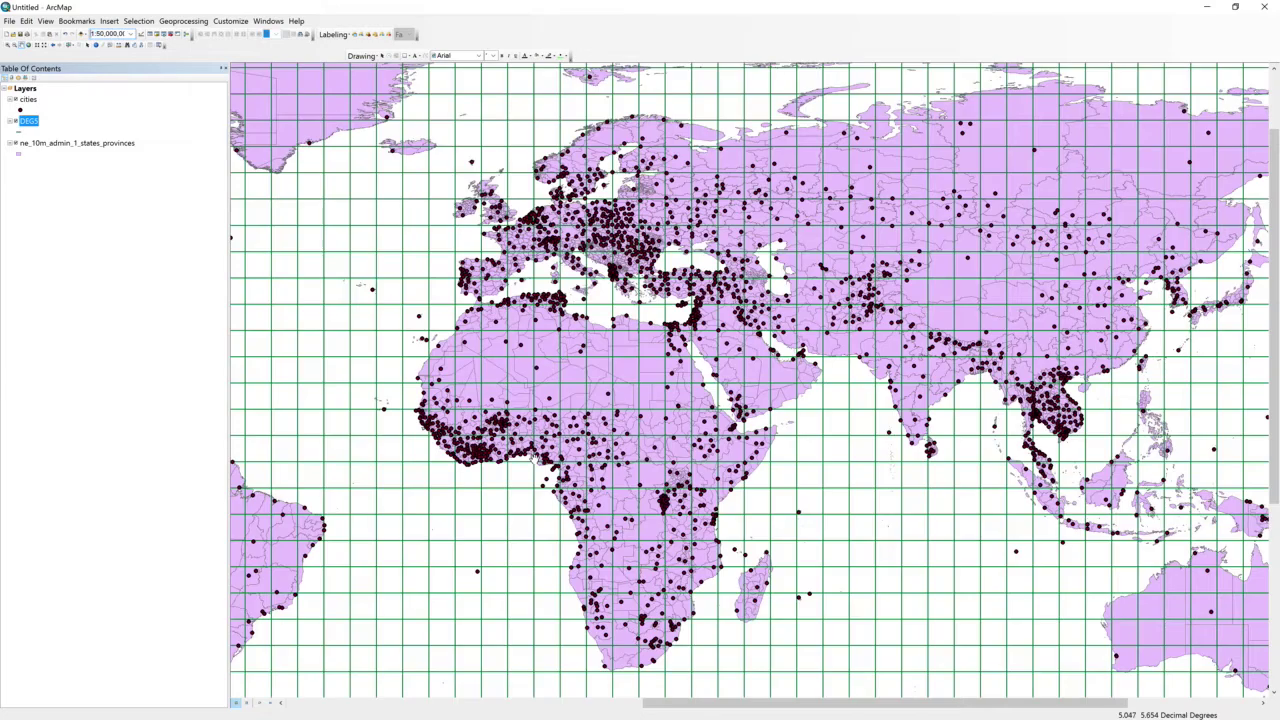
{"action": "scroll", "coordinate": [410, 414], "scroll_direction": "down", "scroll_amount": 3}
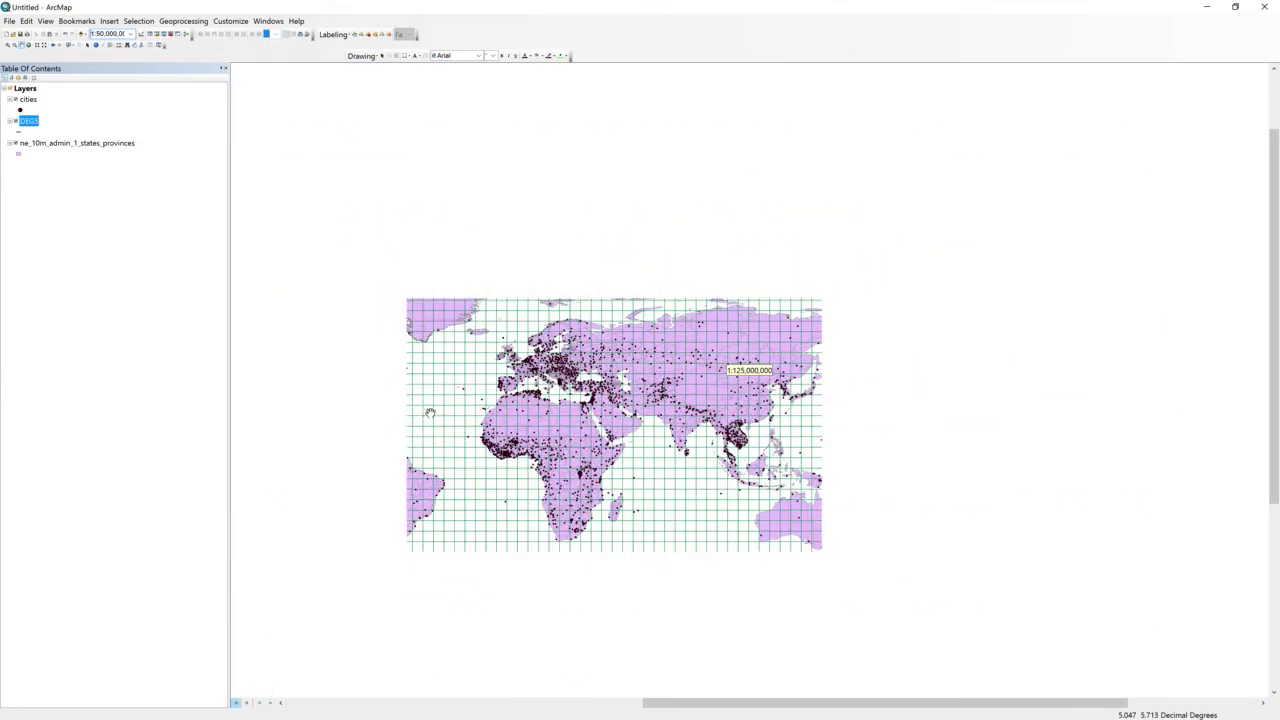
{"action": "left_click_drag", "start_coordinate": [430, 413], "coordinate": [559, 314]}
{"action": "scroll", "coordinate": [560, 314], "scroll_direction": "down", "scroll_amount": 1}
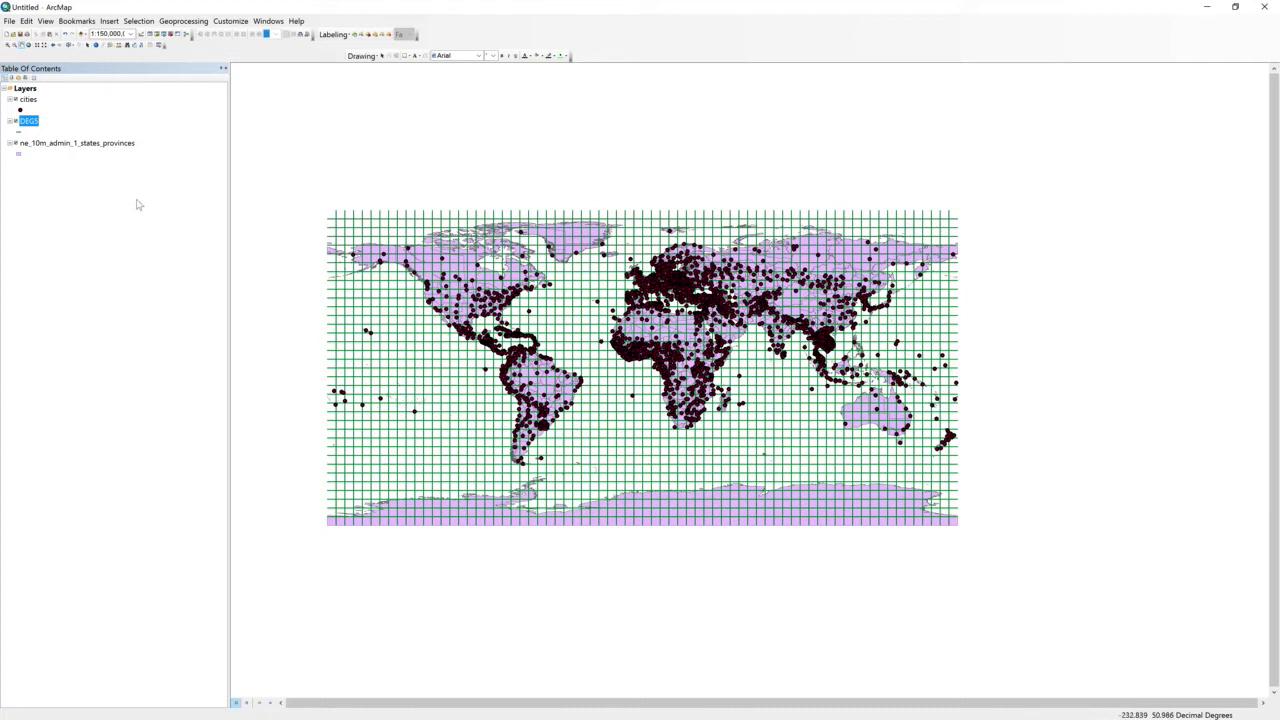
{"action": "right_click", "coordinate": [86, 145]}
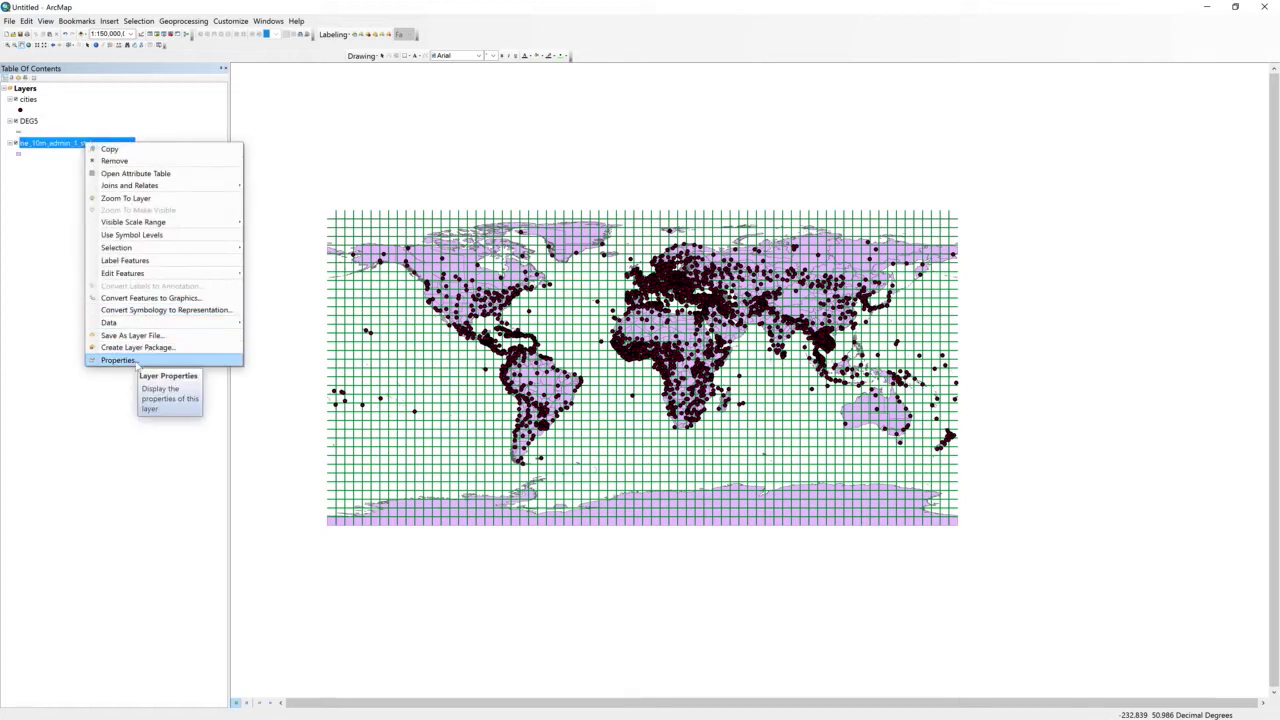
- Check the provinces layer's source: GCS_WGS_1984, Degree, Greenwich meridian, D_WGS_1984 datum
{"action": "left_click", "coordinate": [118, 360]}
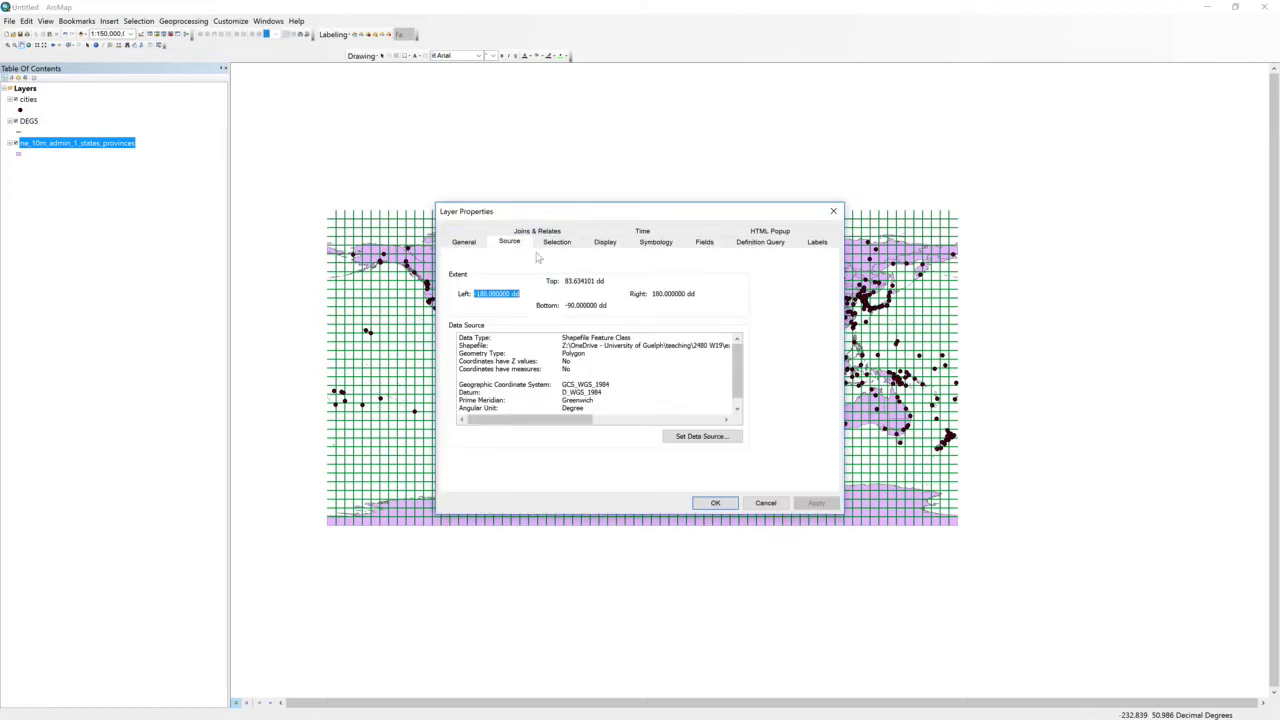
{"action": "scroll", "coordinate": [590, 360], "scroll_direction": "down", "scroll_amount": 1}
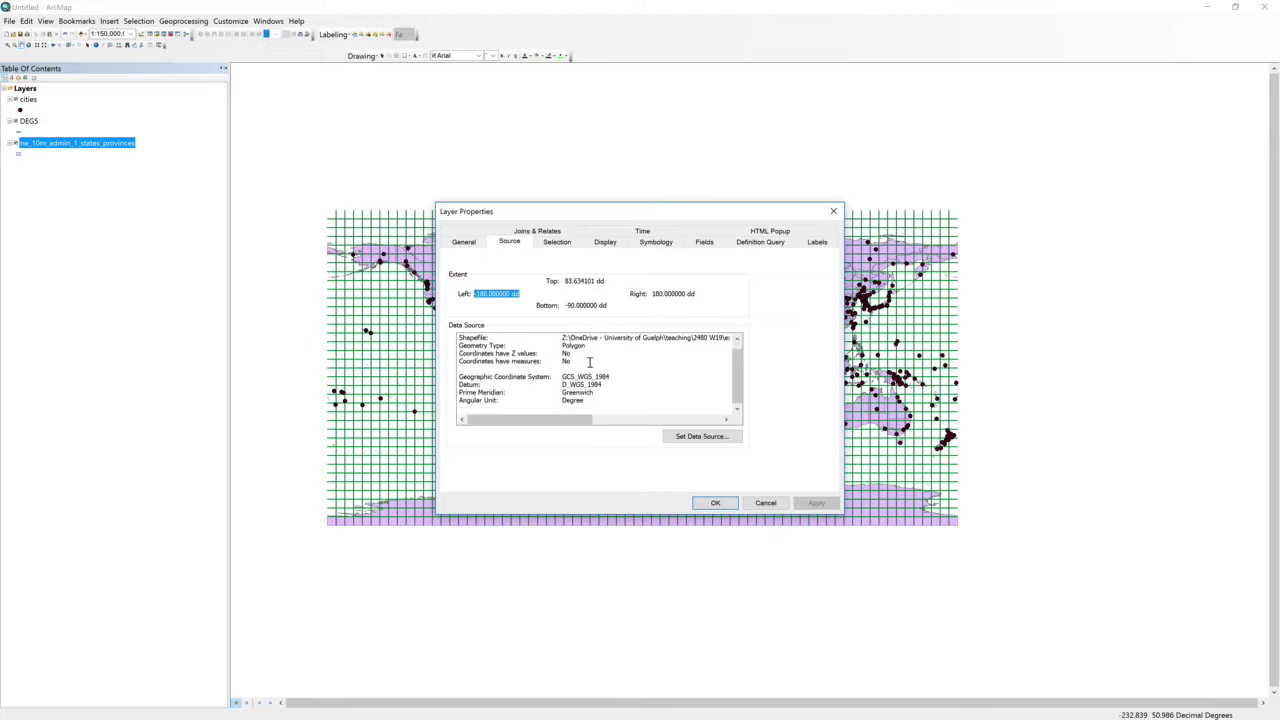
{"action": "left_click", "coordinate": [457, 378]}
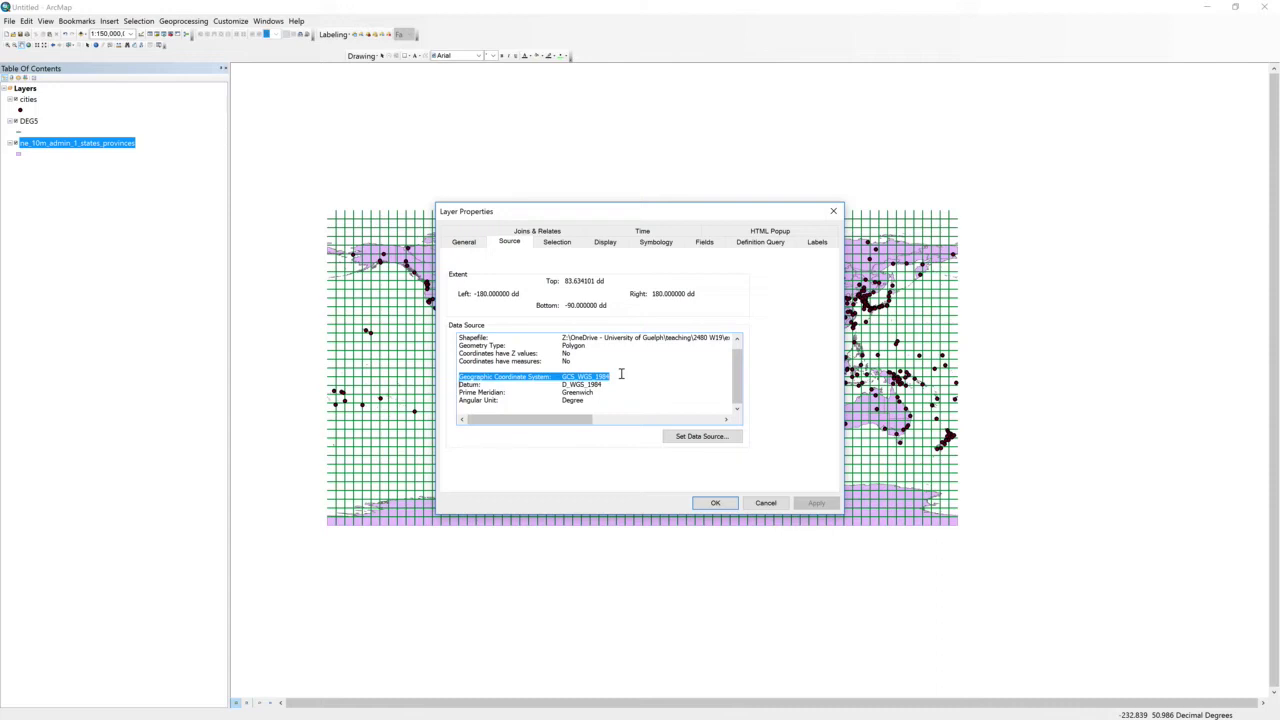
{"action": "left_click_drag", "start_coordinate": [586, 400], "coordinate": [448, 405]}
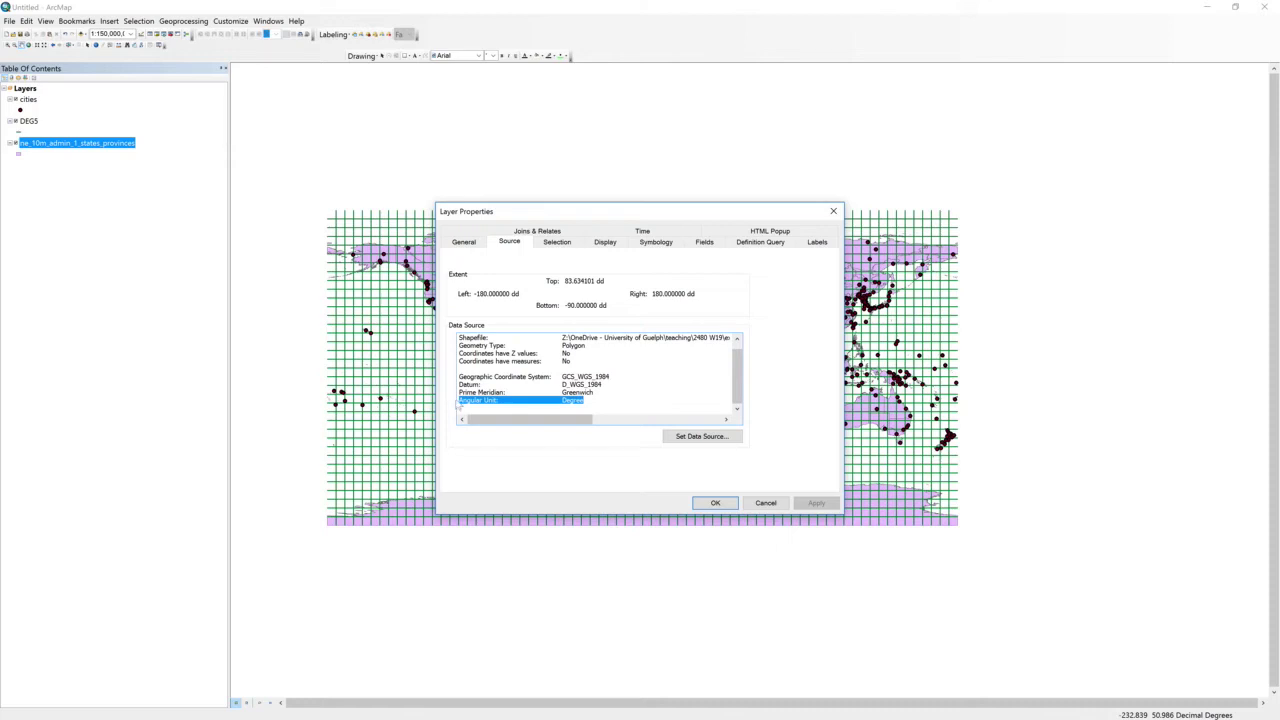
{"action": "left_click", "coordinate": [600, 392]}
{"action": "left_click_drag", "start_coordinate": [600, 392], "coordinate": [418, 392]}
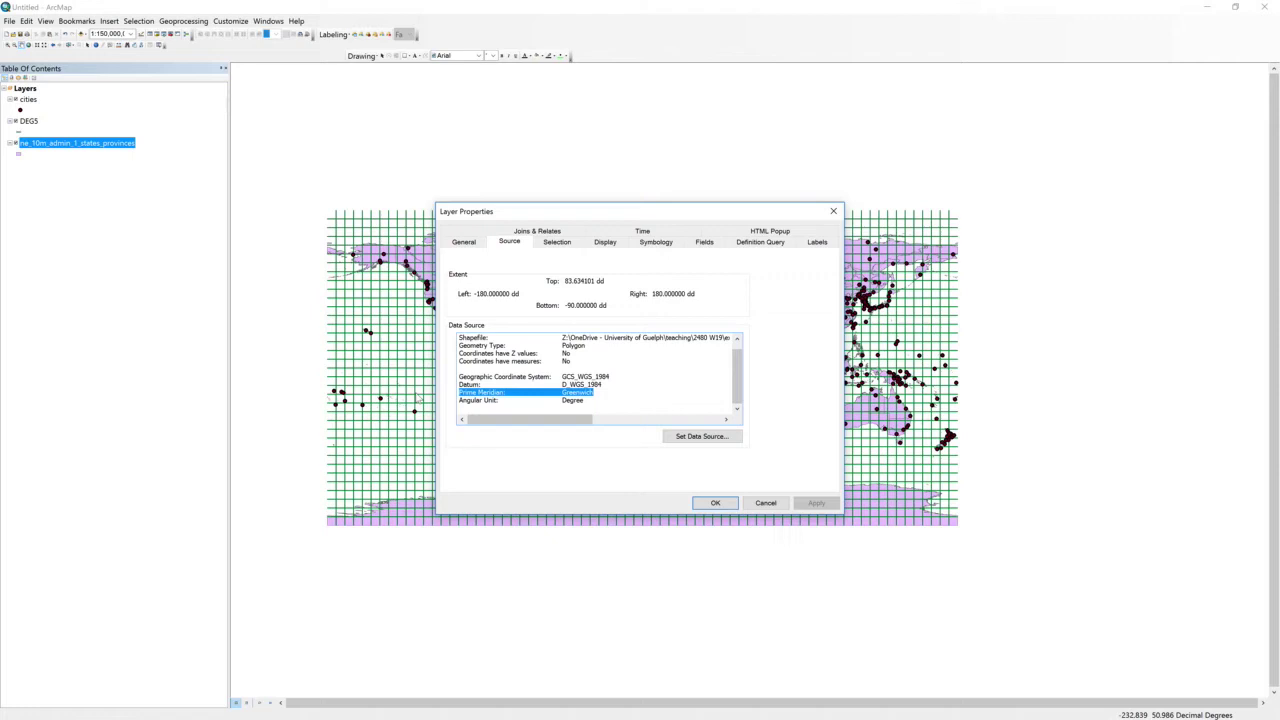
{"action": "left_click", "coordinate": [604, 384]}
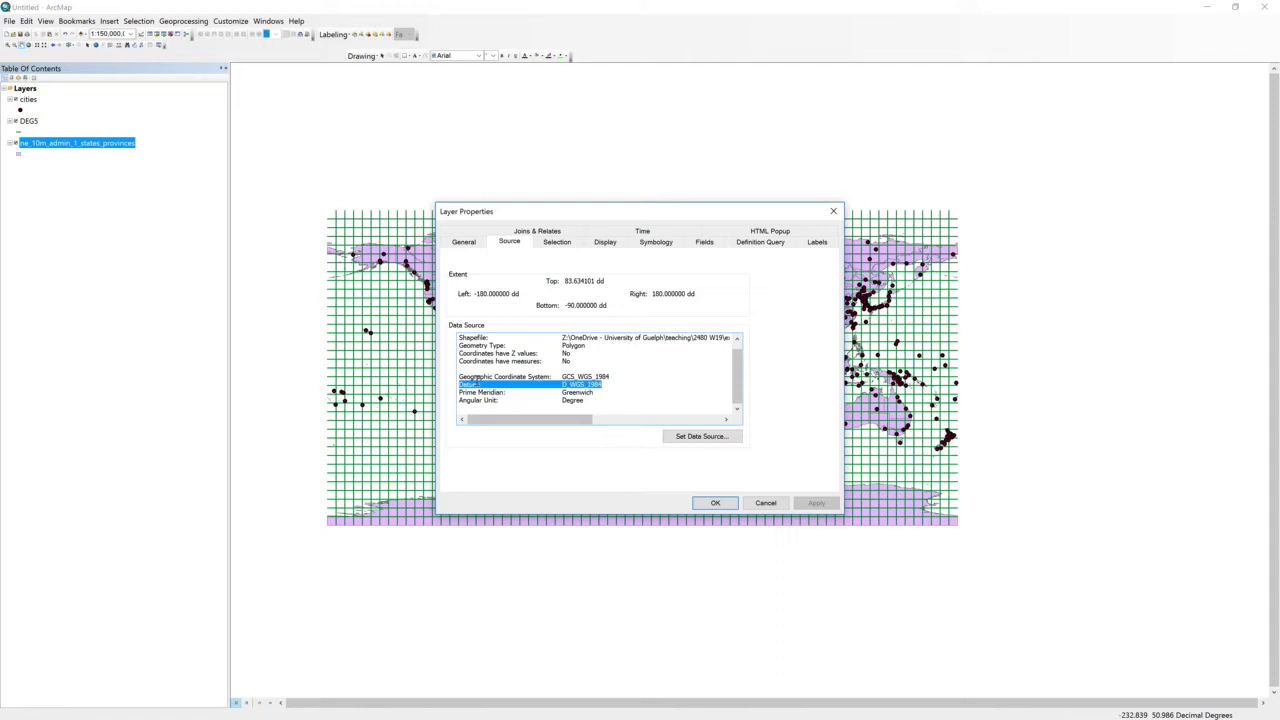
{"action": "left_click", "coordinate": [765, 503]}
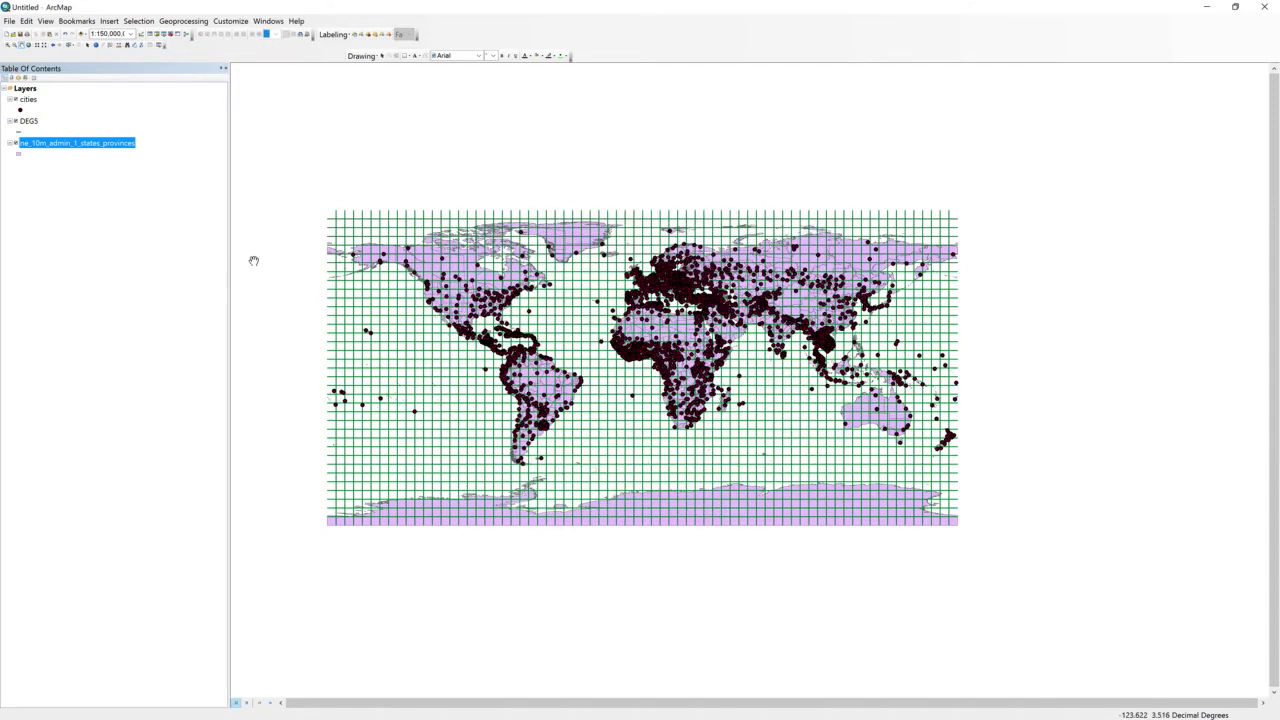
{"action": "right_click", "coordinate": [25, 120]}
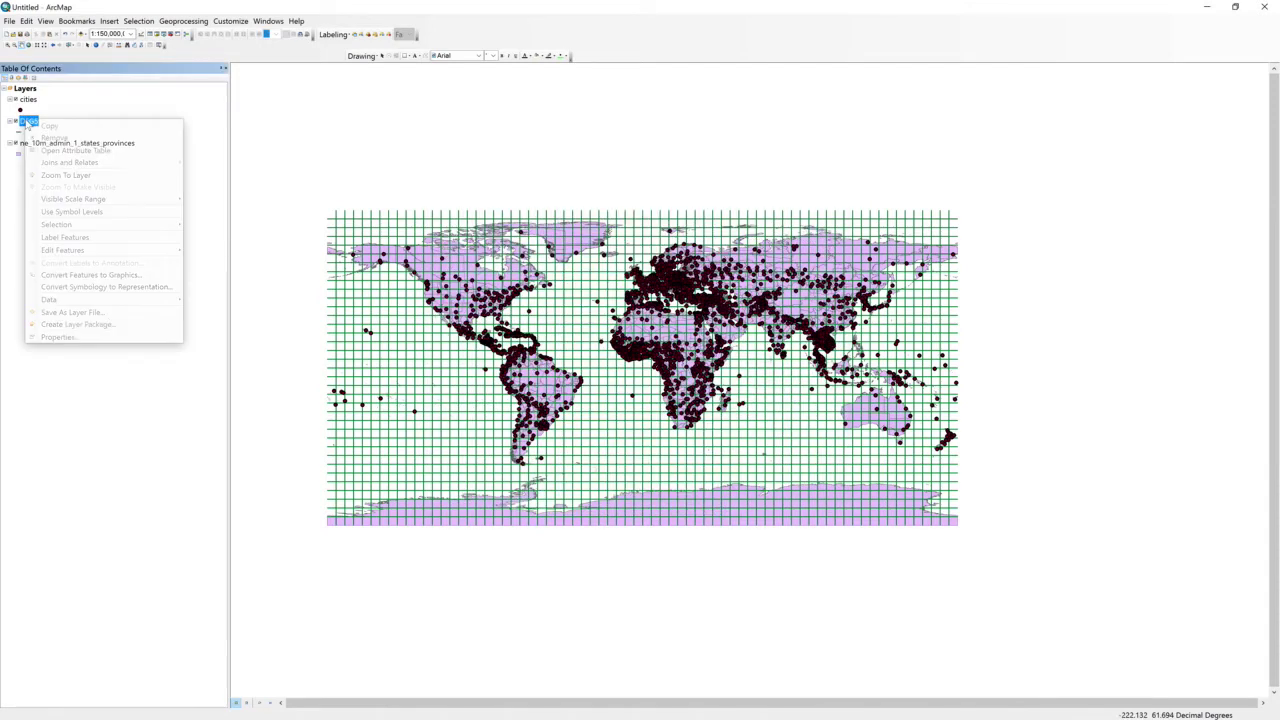
{"action": "left_click", "coordinate": [95, 338]}
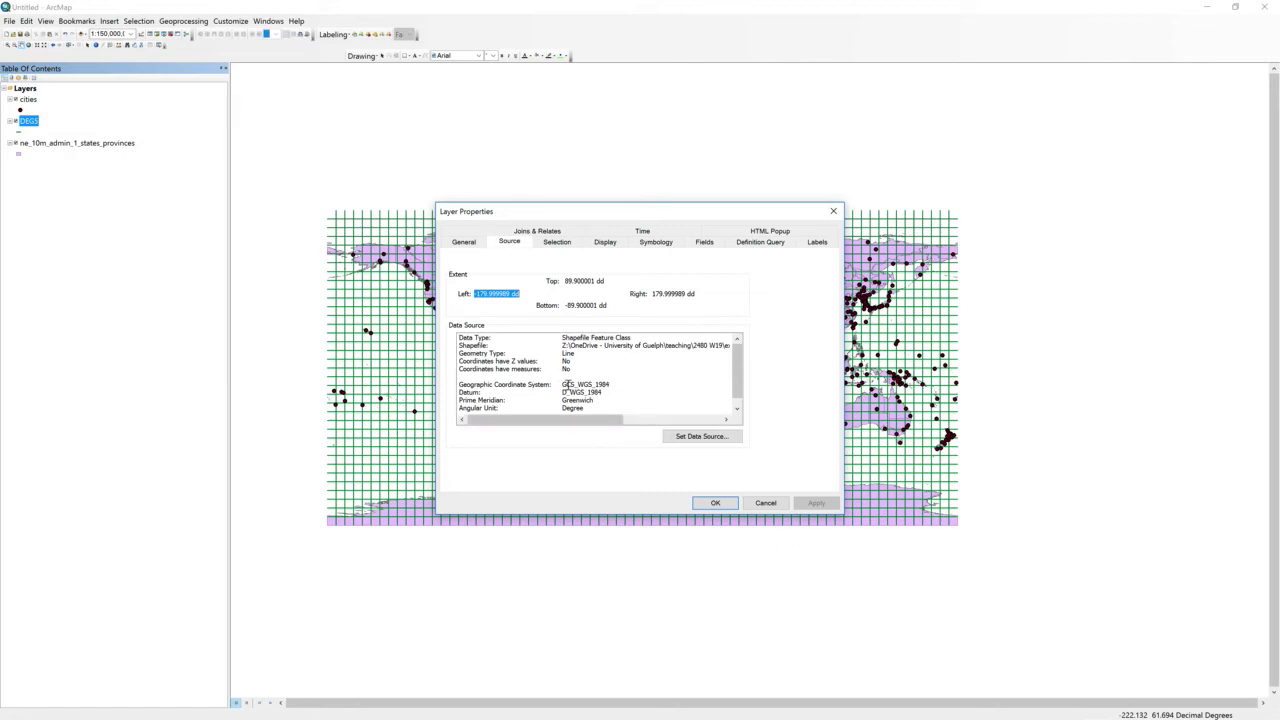
{"action": "left_click_drag", "start_coordinate": [559, 388], "coordinate": [613, 388]}
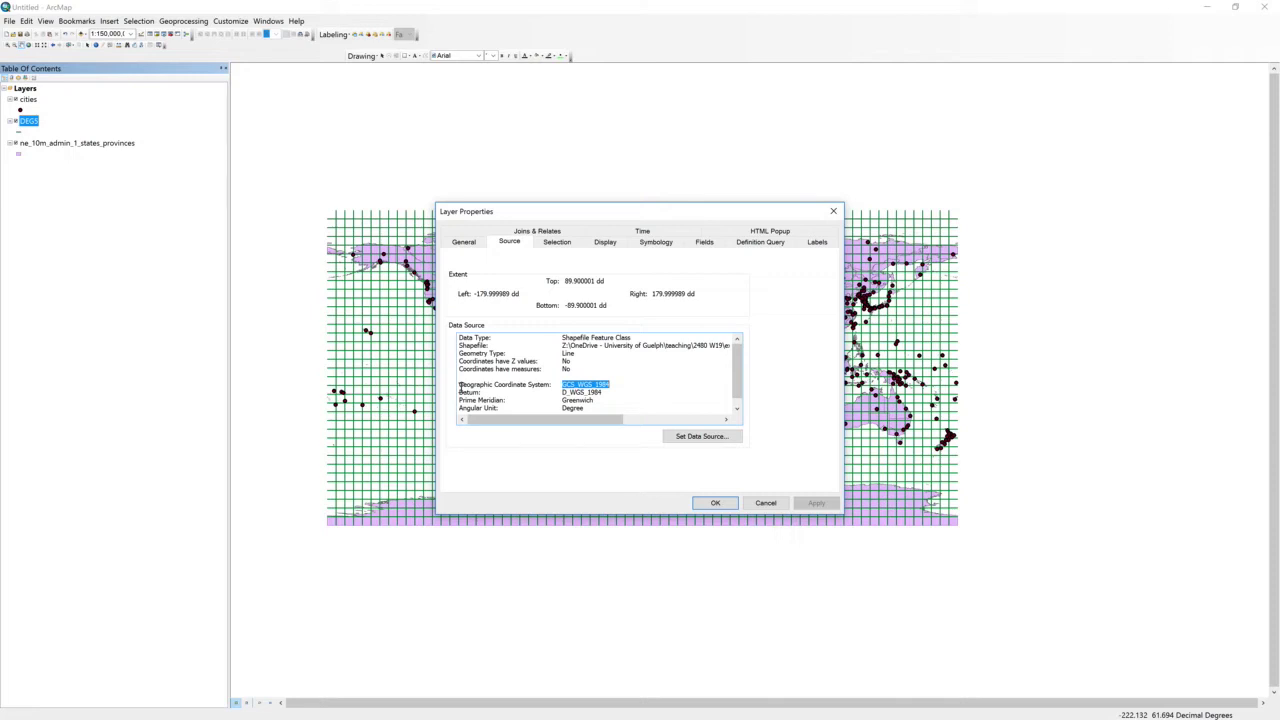
{"action": "left_click", "coordinate": [760, 503]}
{"action": "left_click", "coordinate": [28, 99]}
{"action": "right_click", "coordinate": [28, 99]}
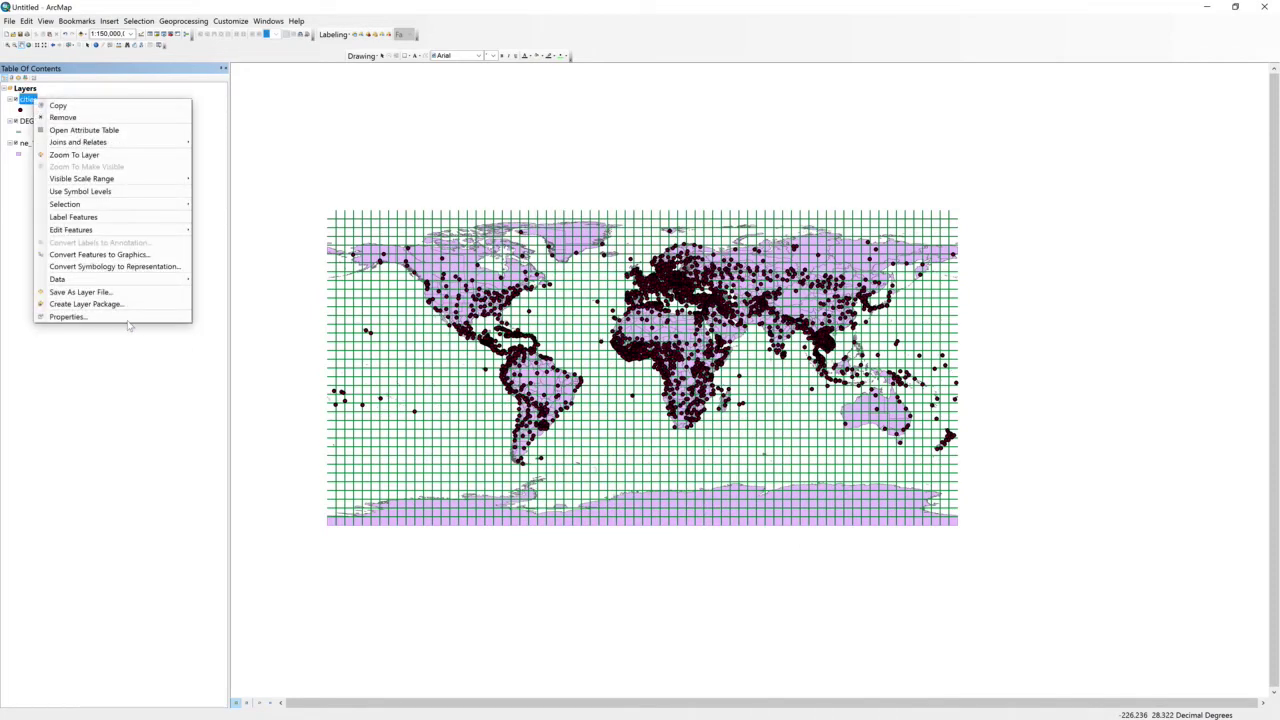
{"action": "left_click", "coordinate": [157, 327]}
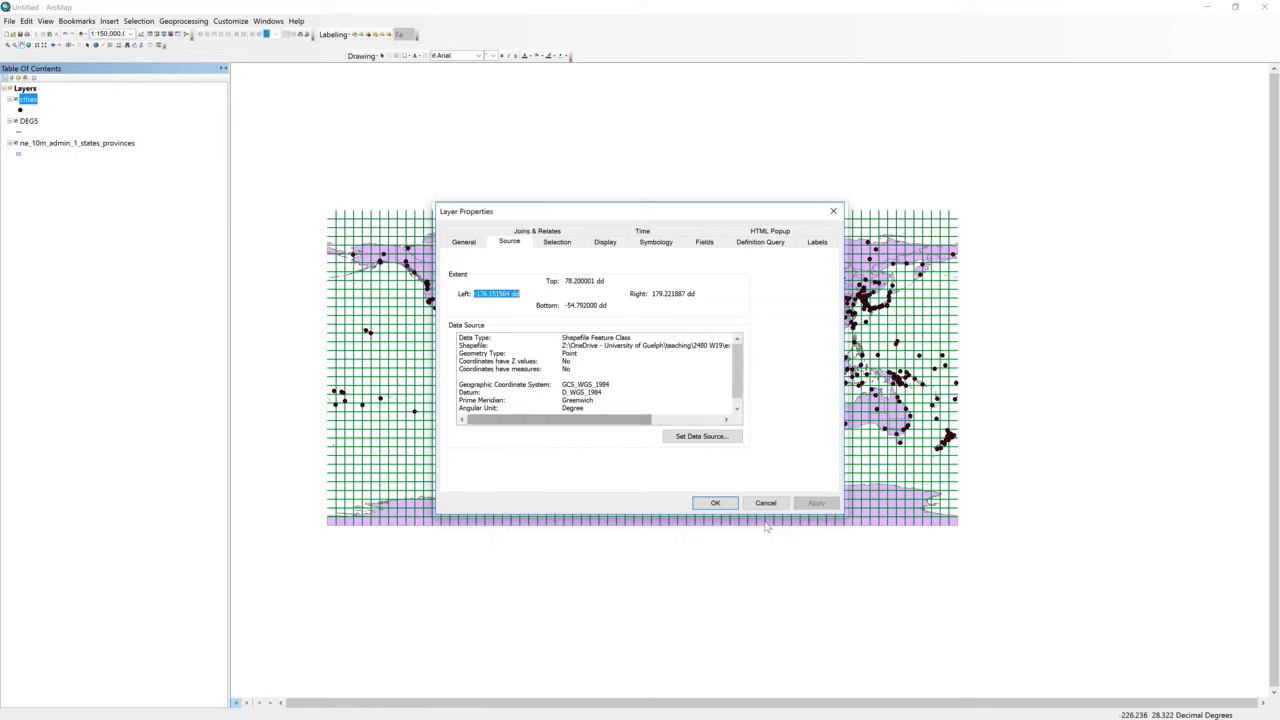
{"action": "left_click", "coordinate": [717, 503]}
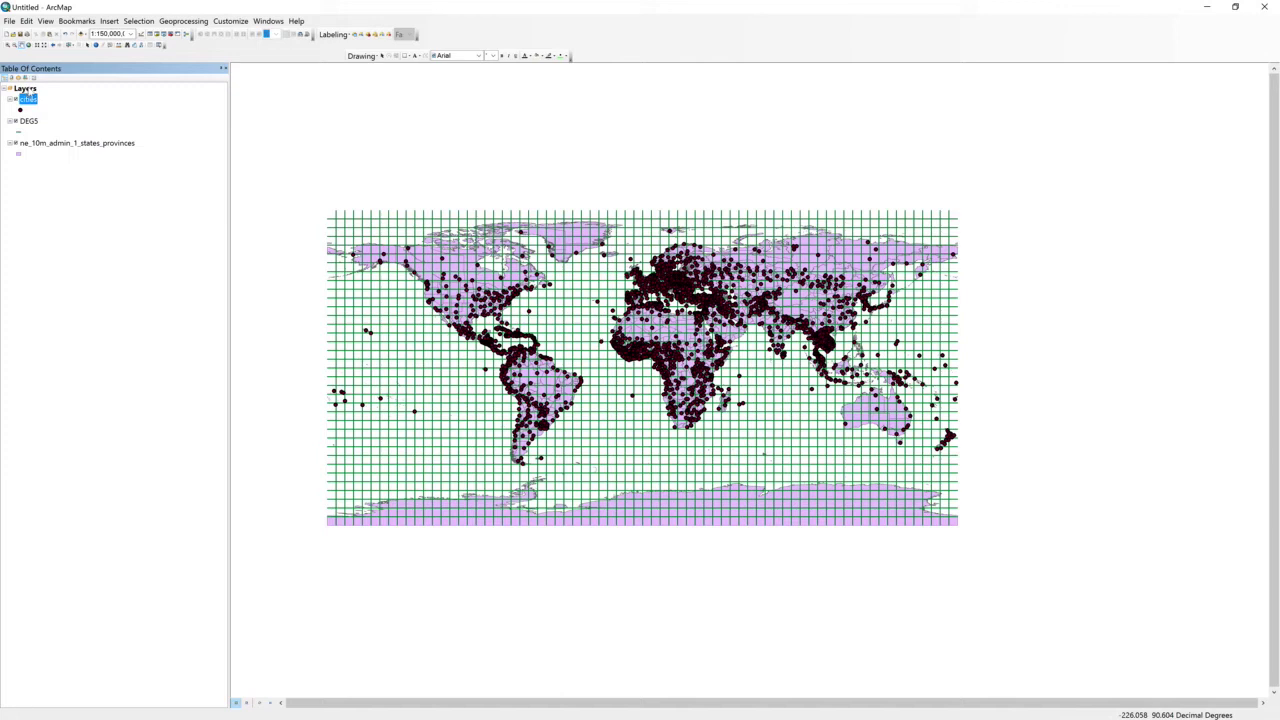
- Open the Layers data frame's properties showing its GCS_WGS_1984 (WKID 4326) coordinate system
{"action": "left_click", "coordinate": [25, 89]}
{"action": "right_click", "coordinate": [27, 90]}
{"action": "left_click", "coordinate": [84, 314]}
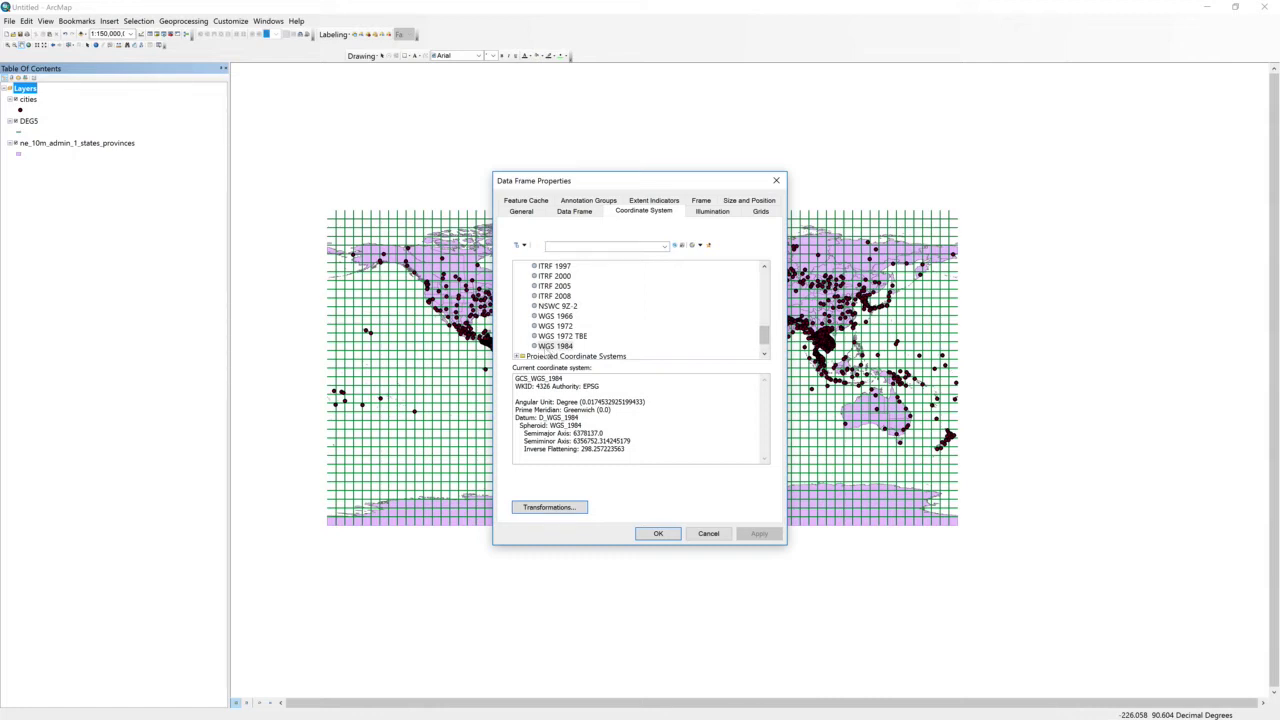
- Select Projected Coordinate Systems > World > Mercator (world), WKID 54004, for the data frame
{"action": "left_click_drag", "start_coordinate": [761, 346], "coordinate": [763, 309]}
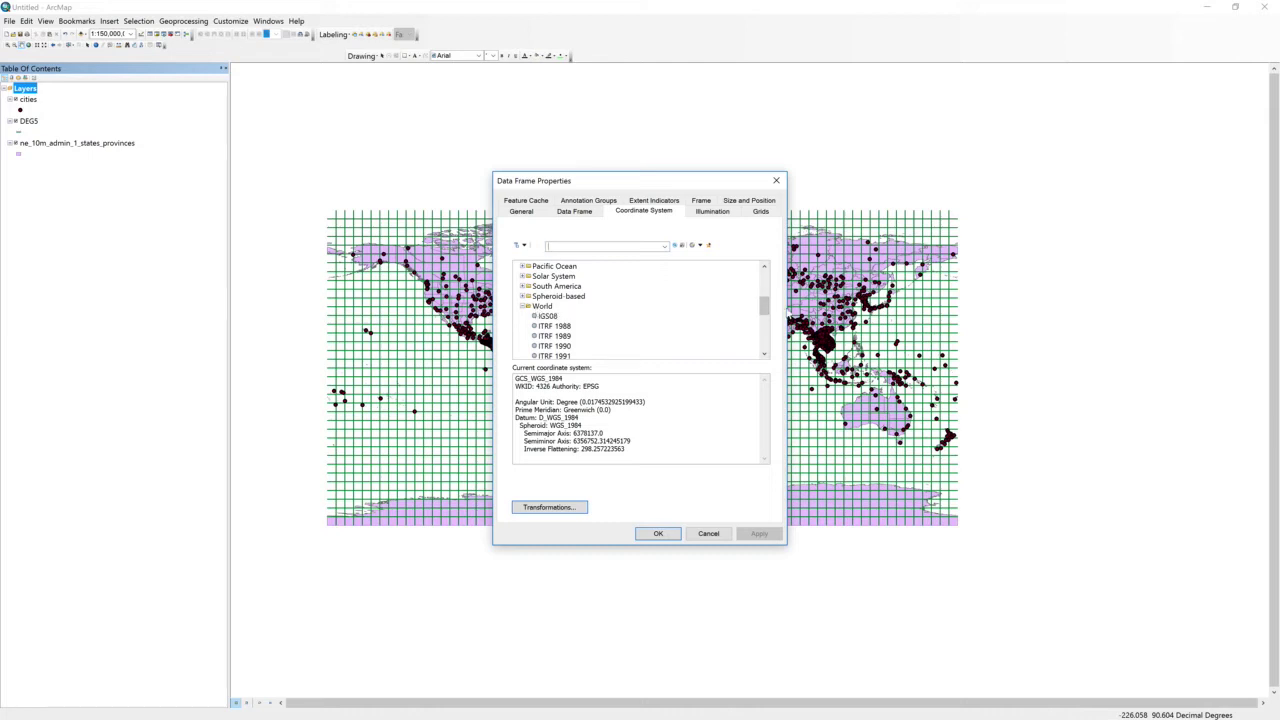
{"action": "left_click_drag", "start_coordinate": [765, 310], "coordinate": [763, 345]}
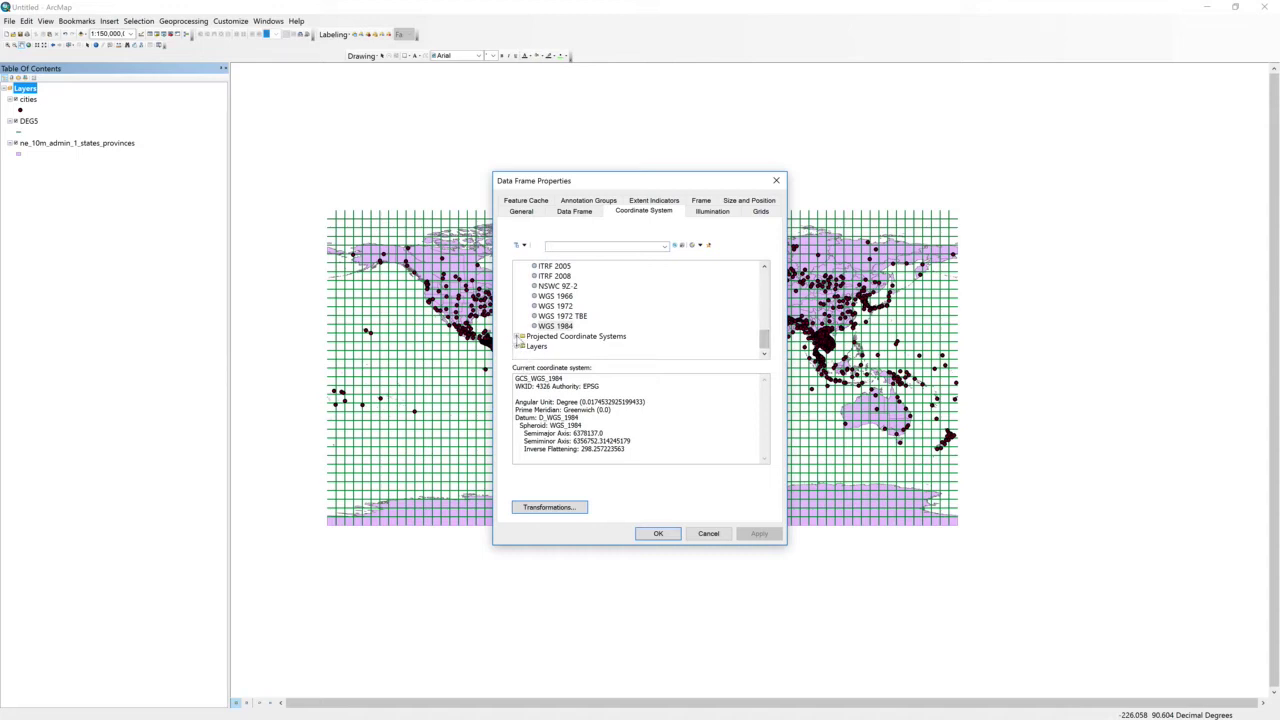
{"action": "left_click", "coordinate": [521, 337]}
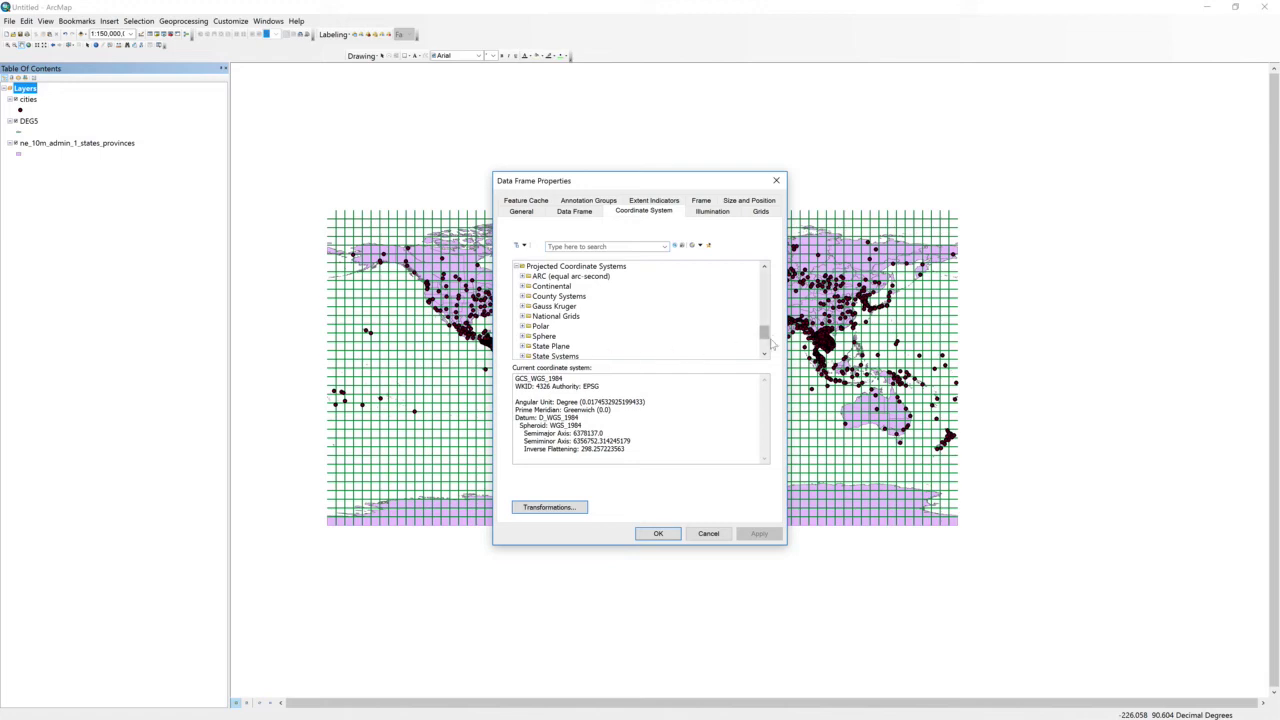
{"action": "left_click_drag", "start_coordinate": [765, 336], "coordinate": [765, 344]}
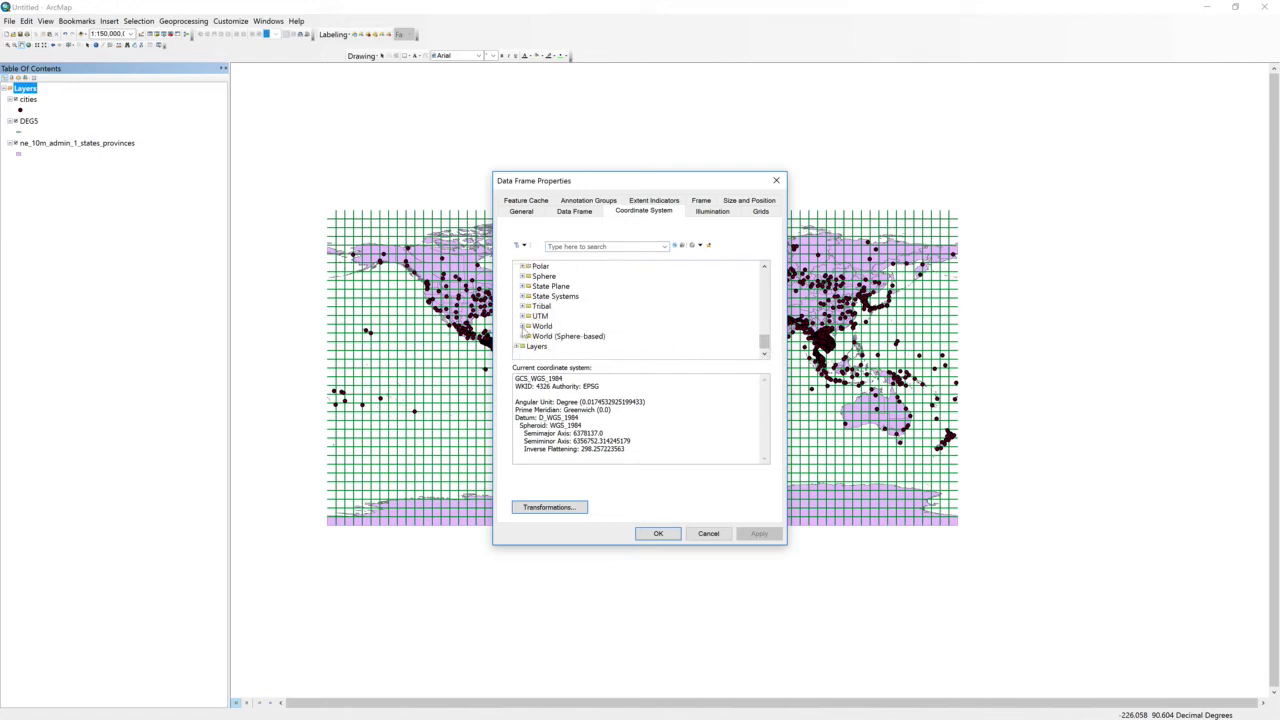
{"action": "left_click", "coordinate": [523, 326]}
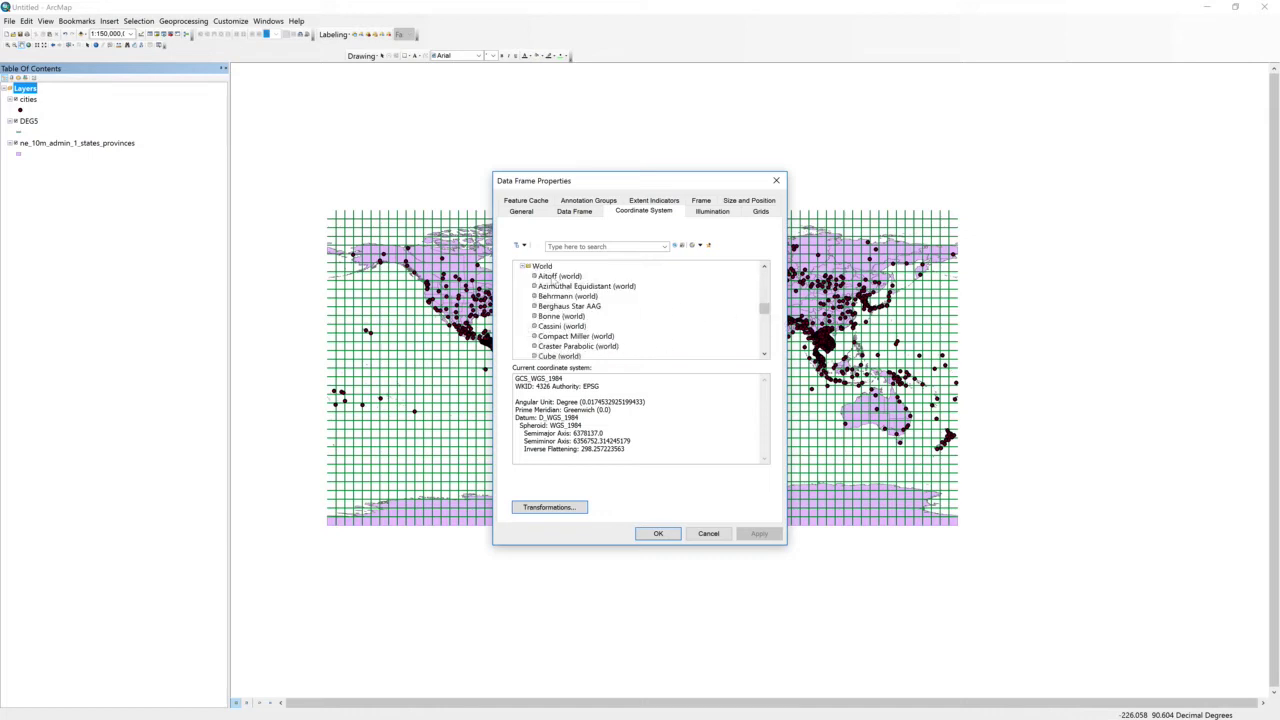
{"action": "left_click_drag", "start_coordinate": [763, 310], "coordinate": [763, 325]}
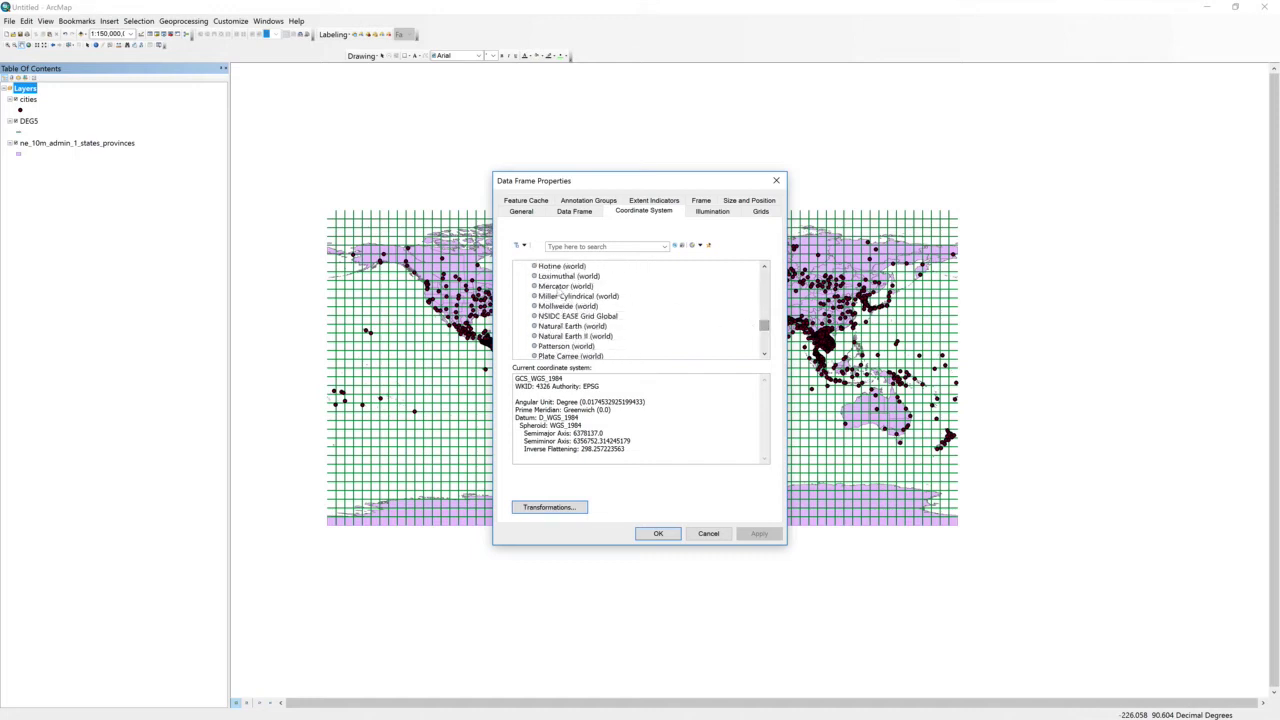
{"action": "left_click", "coordinate": [560, 287]}
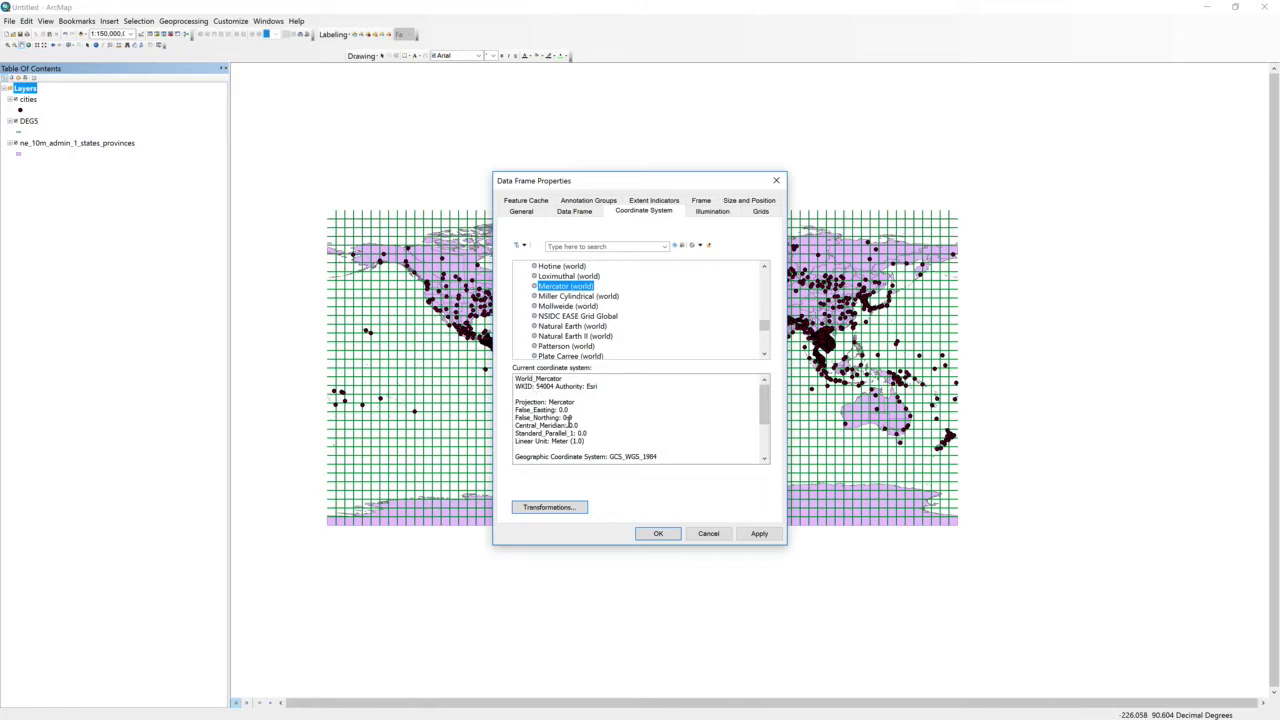
- Review World_Mercator's spheroid details and apply the projection to the map
{"action": "scroll", "coordinate": [568, 424], "scroll_direction": "down", "scroll_amount": 1}
{"action": "left_click_drag", "start_coordinate": [766, 424], "coordinate": [763, 455]}
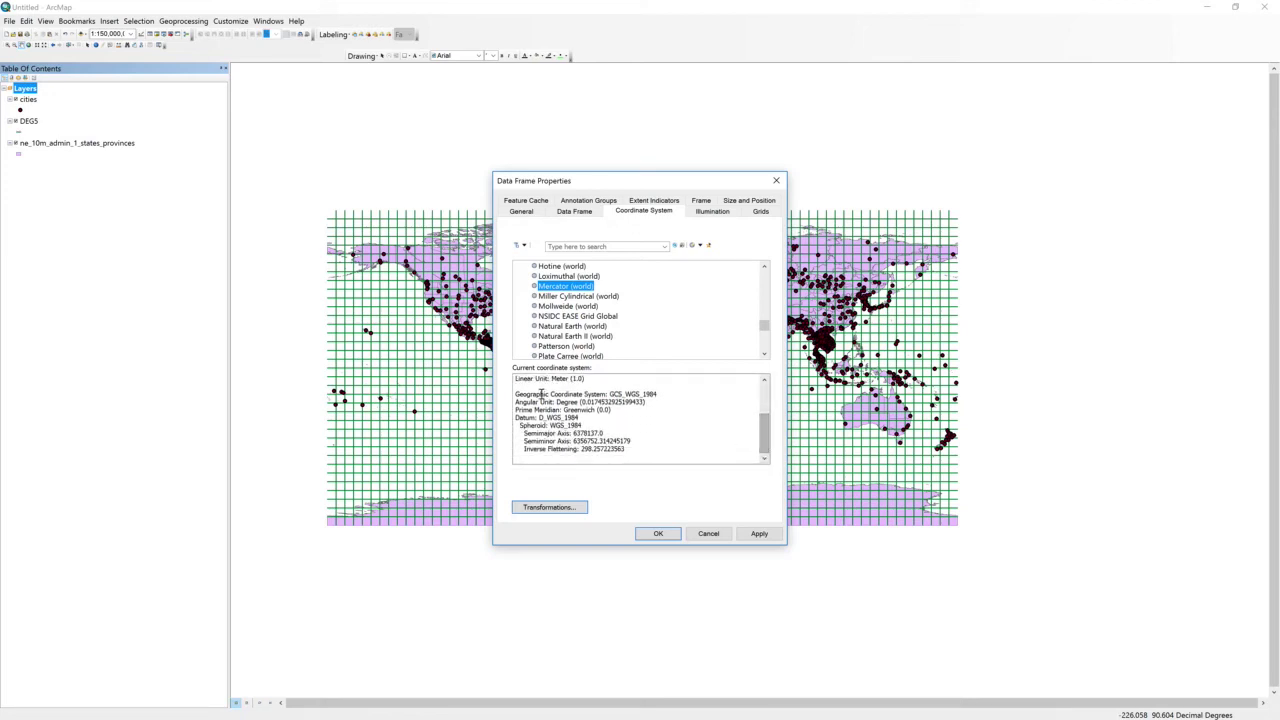
{"action": "left_click_drag", "start_coordinate": [514, 393], "coordinate": [513, 405]}
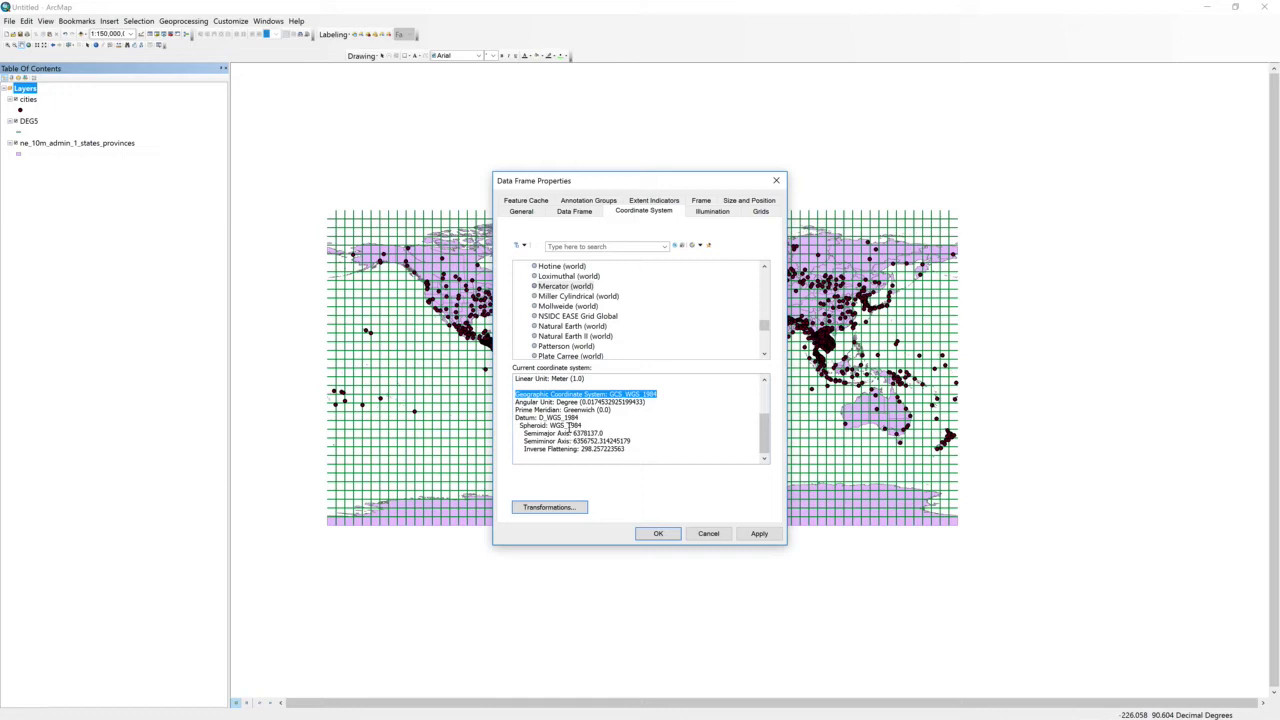
{"action": "left_click_drag", "start_coordinate": [582, 425], "coordinate": [522, 426]}
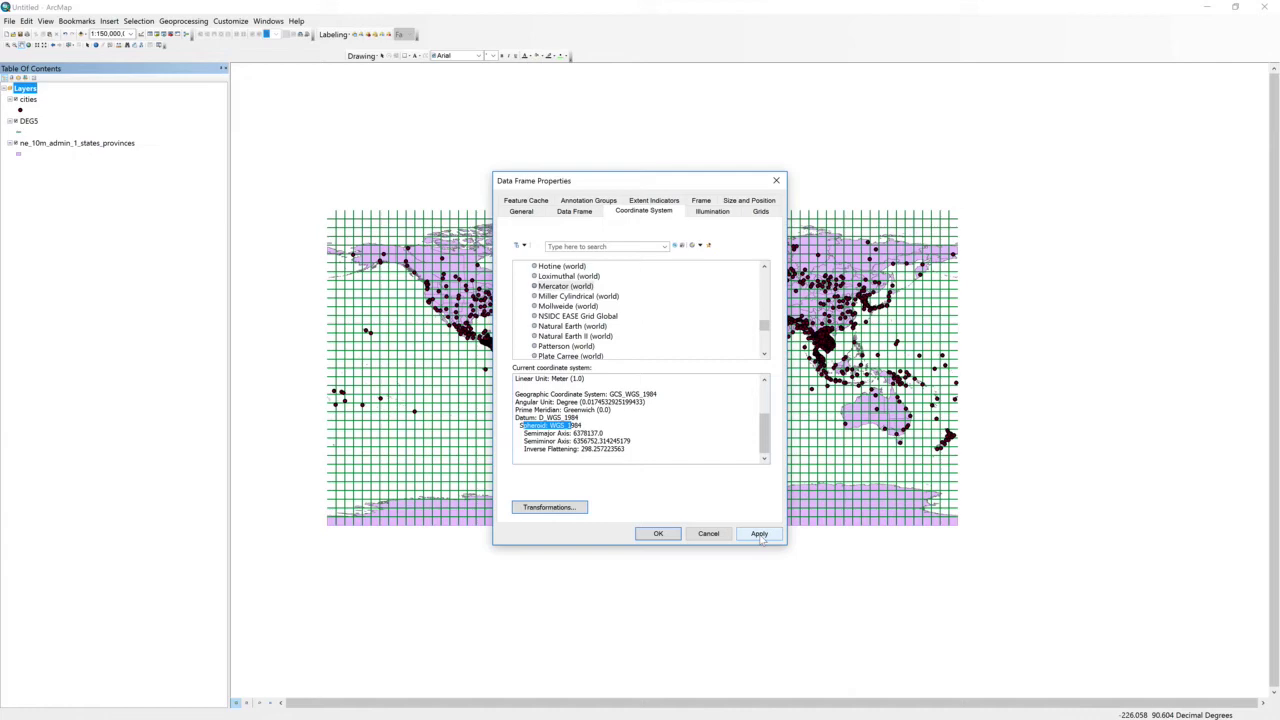
{"action": "left_click", "coordinate": [759, 534]}
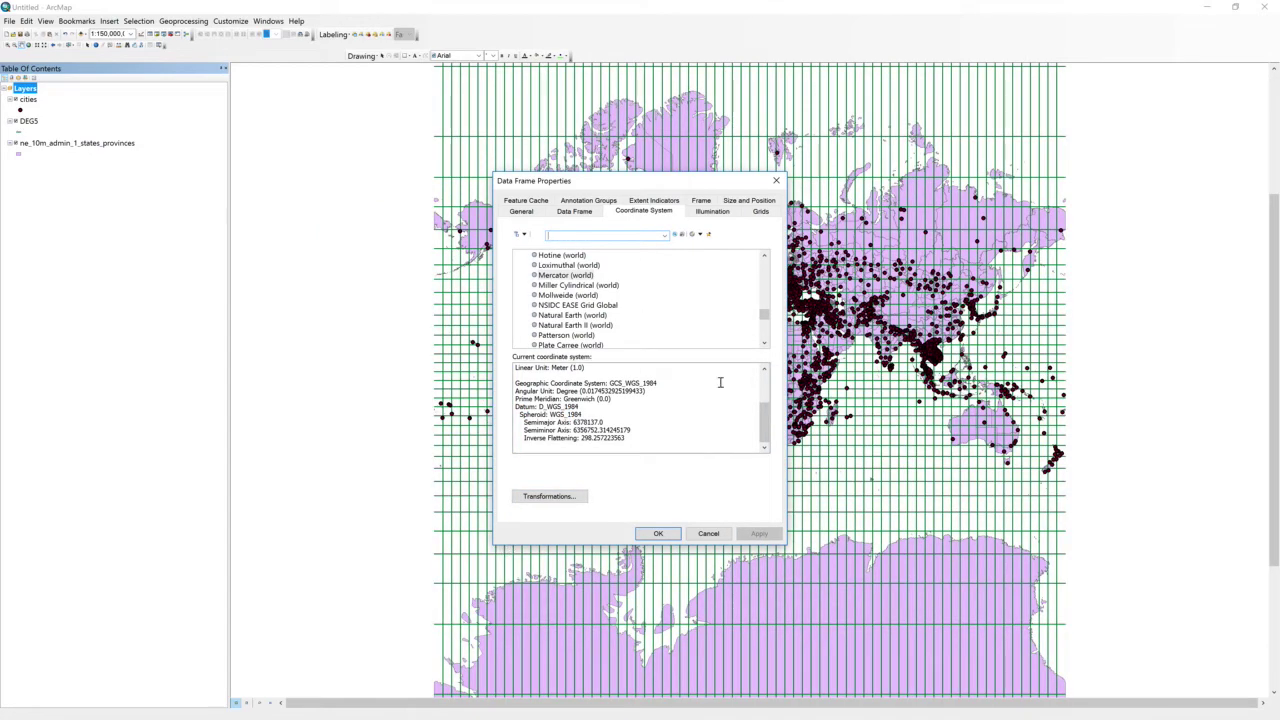
- Close the dialog and zoom the Mercator map to eastern North America at 1:30,000,000
{"action": "left_click", "coordinate": [776, 181]}
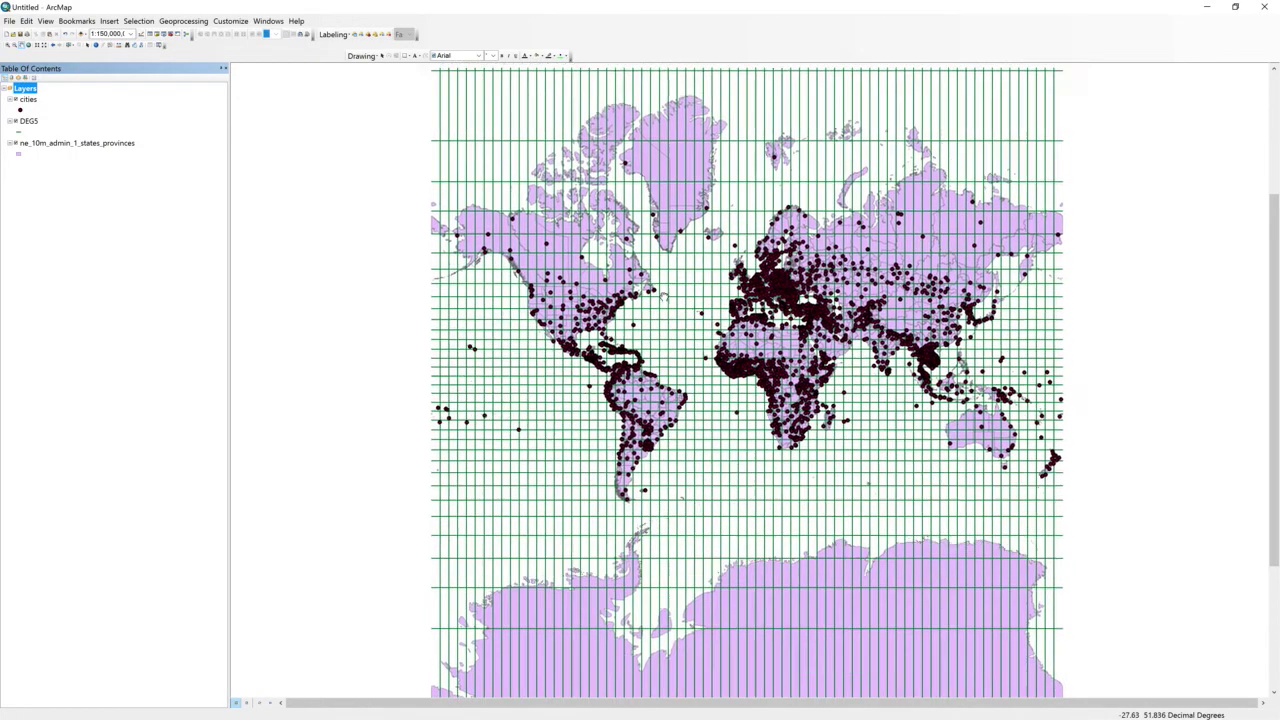
{"action": "left_click_drag", "start_coordinate": [662, 296], "coordinate": [610, 350]}
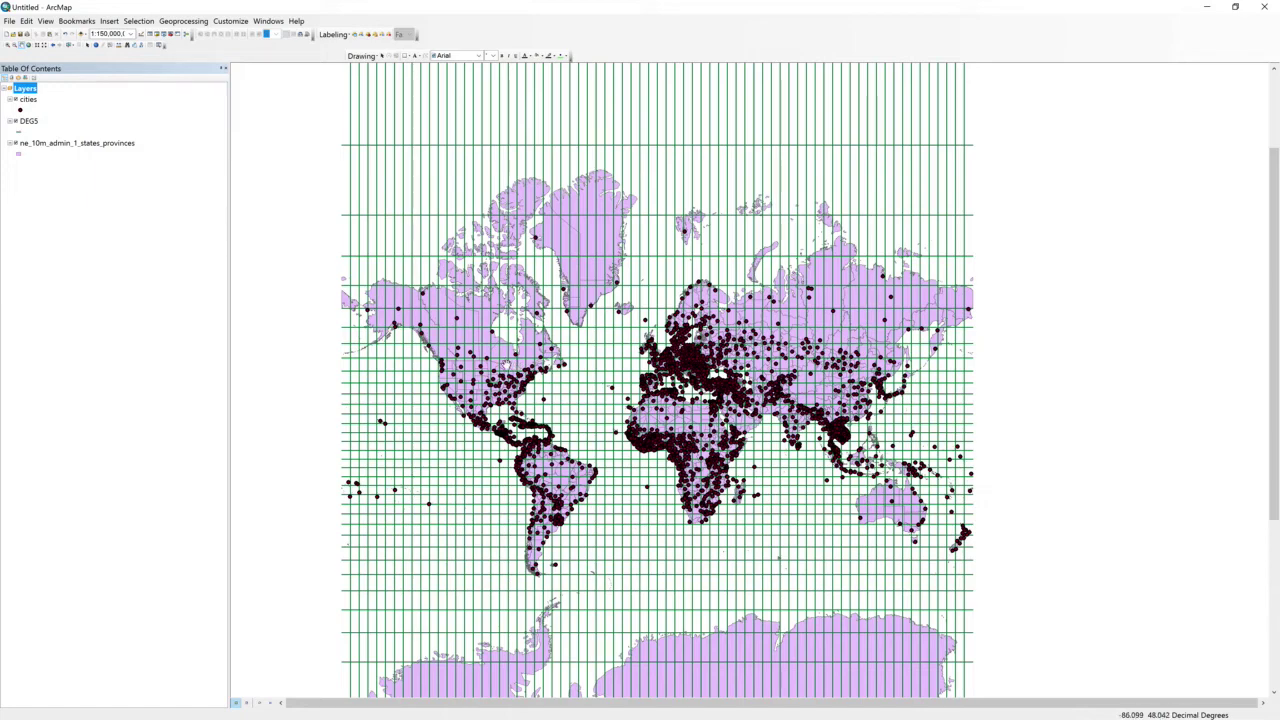
{"action": "scroll", "coordinate": [508, 366], "scroll_direction": "down", "scroll_amount": 2}
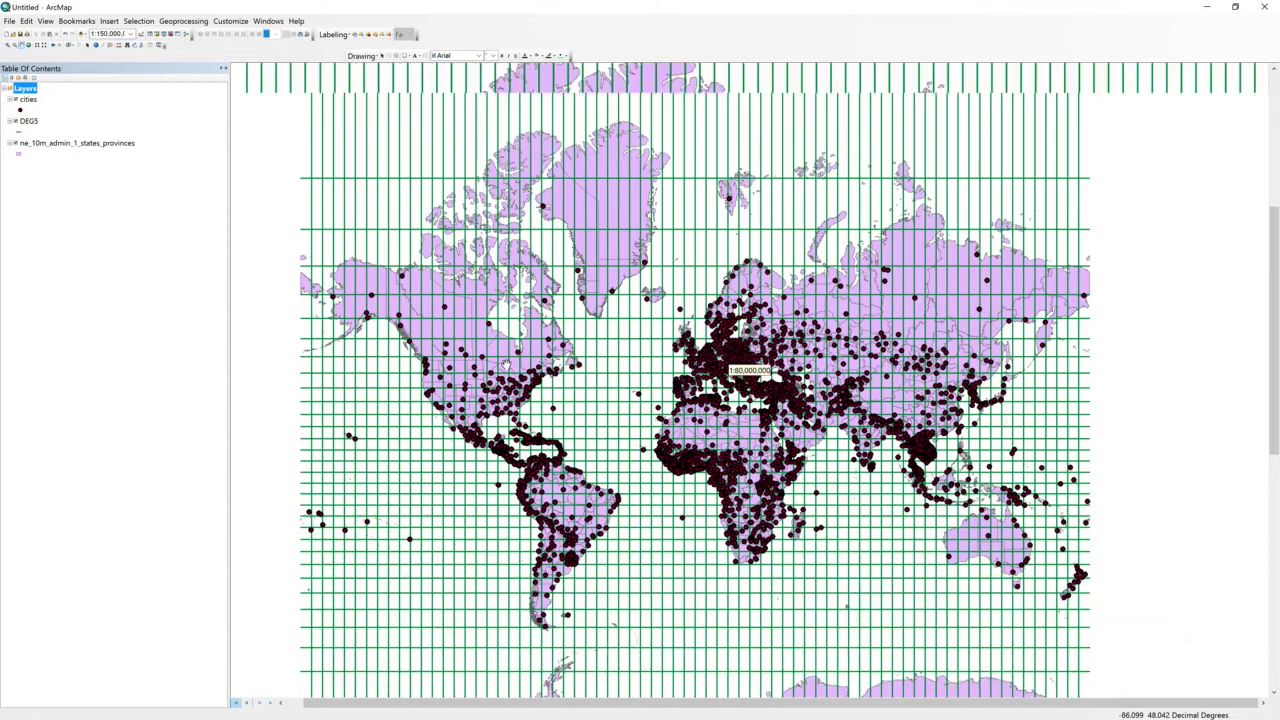
{"action": "scroll", "coordinate": [508, 366], "scroll_direction": "down", "scroll_amount": 2}
{"action": "scroll", "coordinate": [508, 366], "scroll_direction": "down", "scroll_amount": 3}
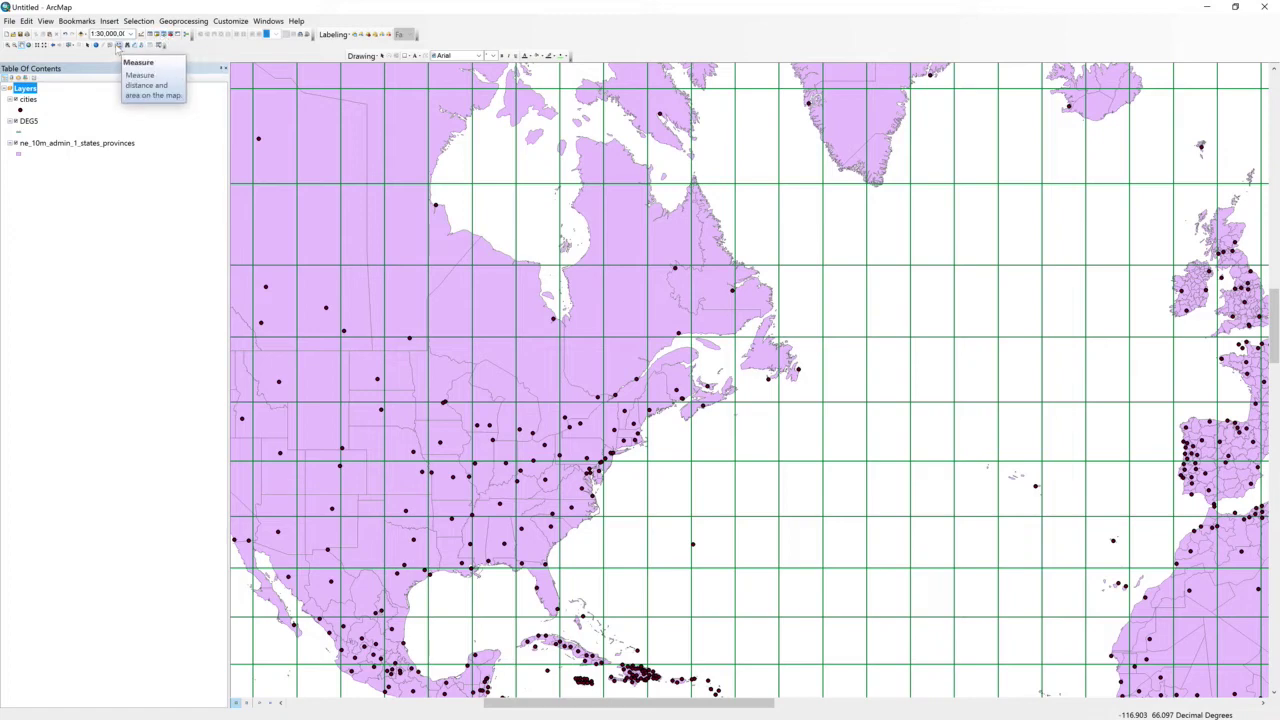
{"action": "left_click", "coordinate": [118, 46]}
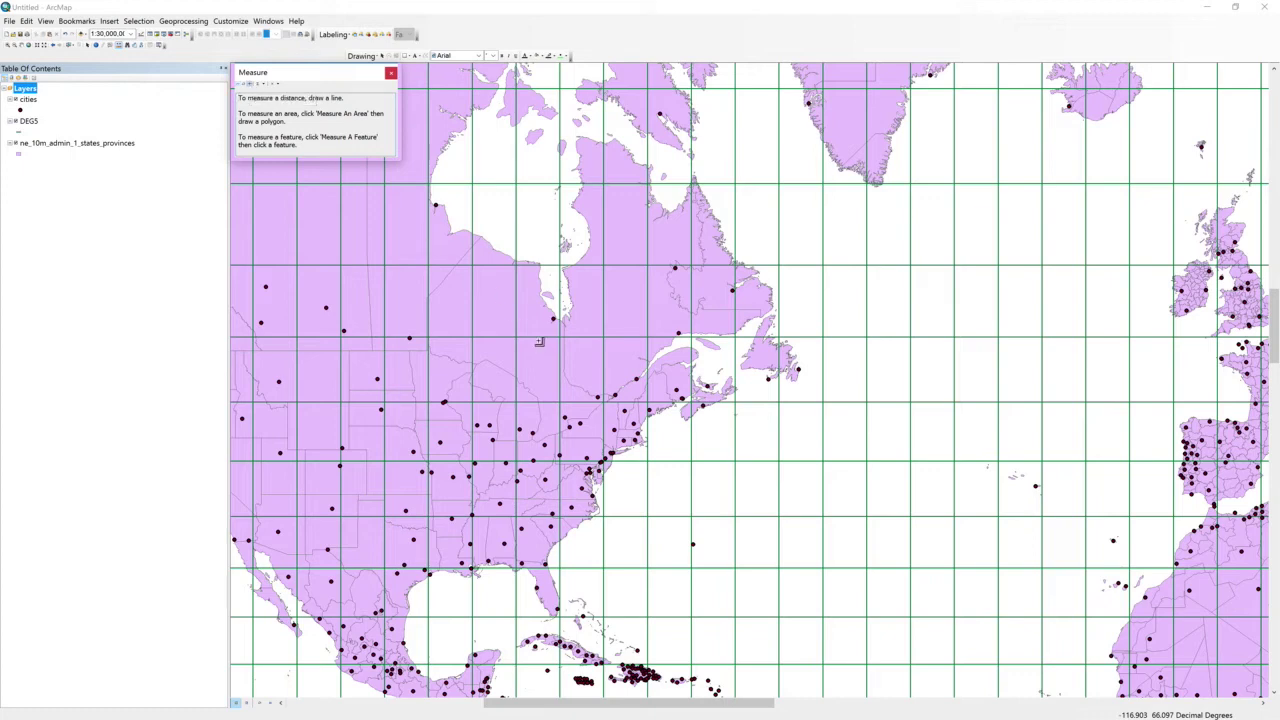
{"action": "left_click", "coordinate": [499, 313]}
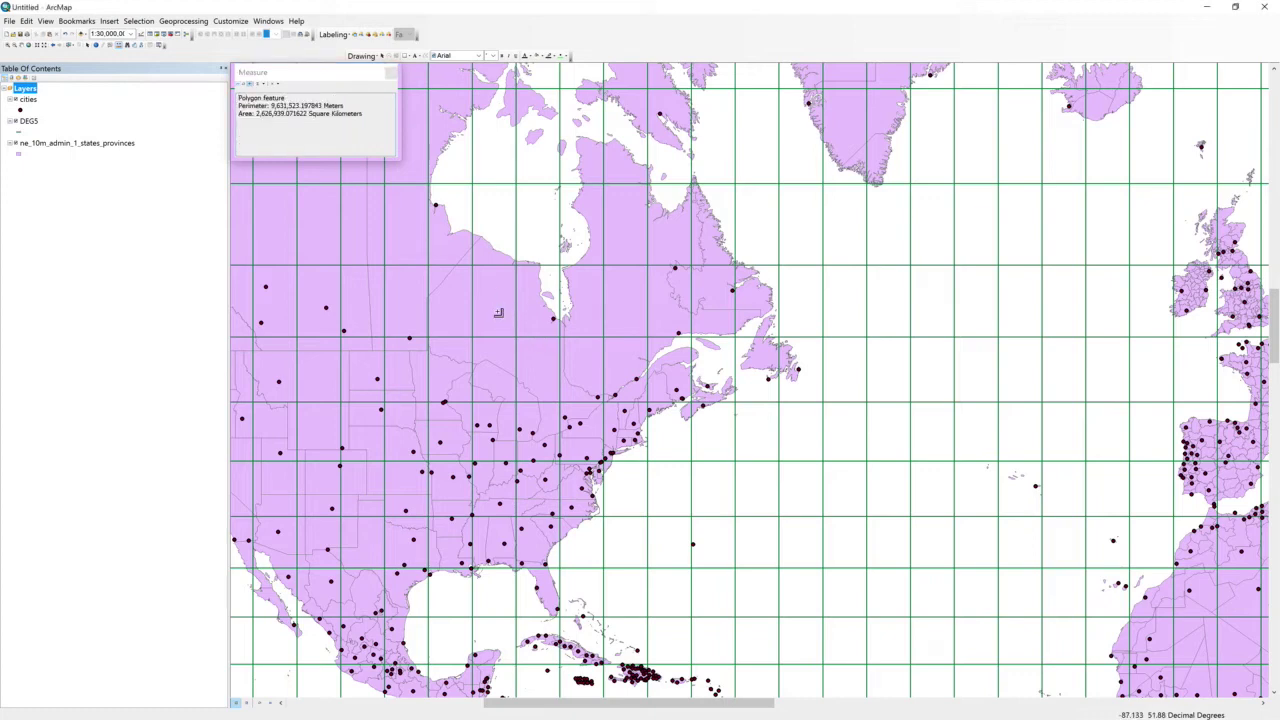
{"action": "left_click_drag", "start_coordinate": [255, 113], "coordinate": [308, 116]}
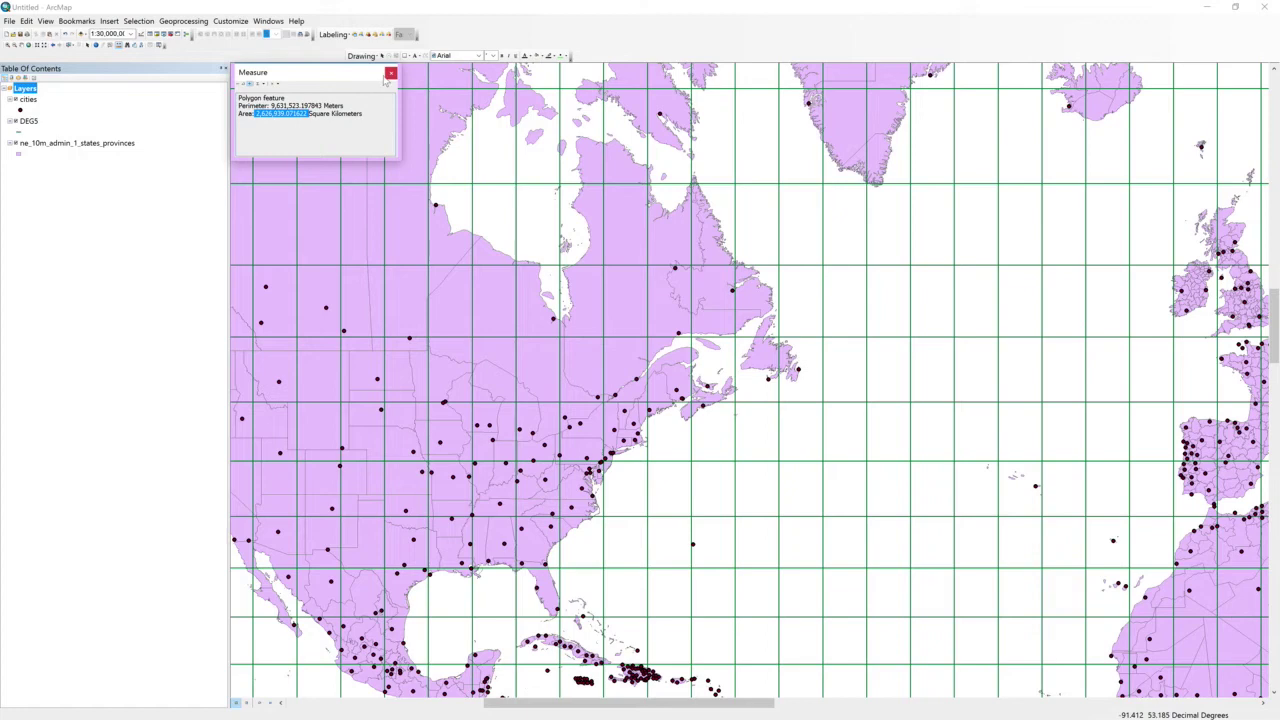
{"action": "left_click", "coordinate": [390, 75]}
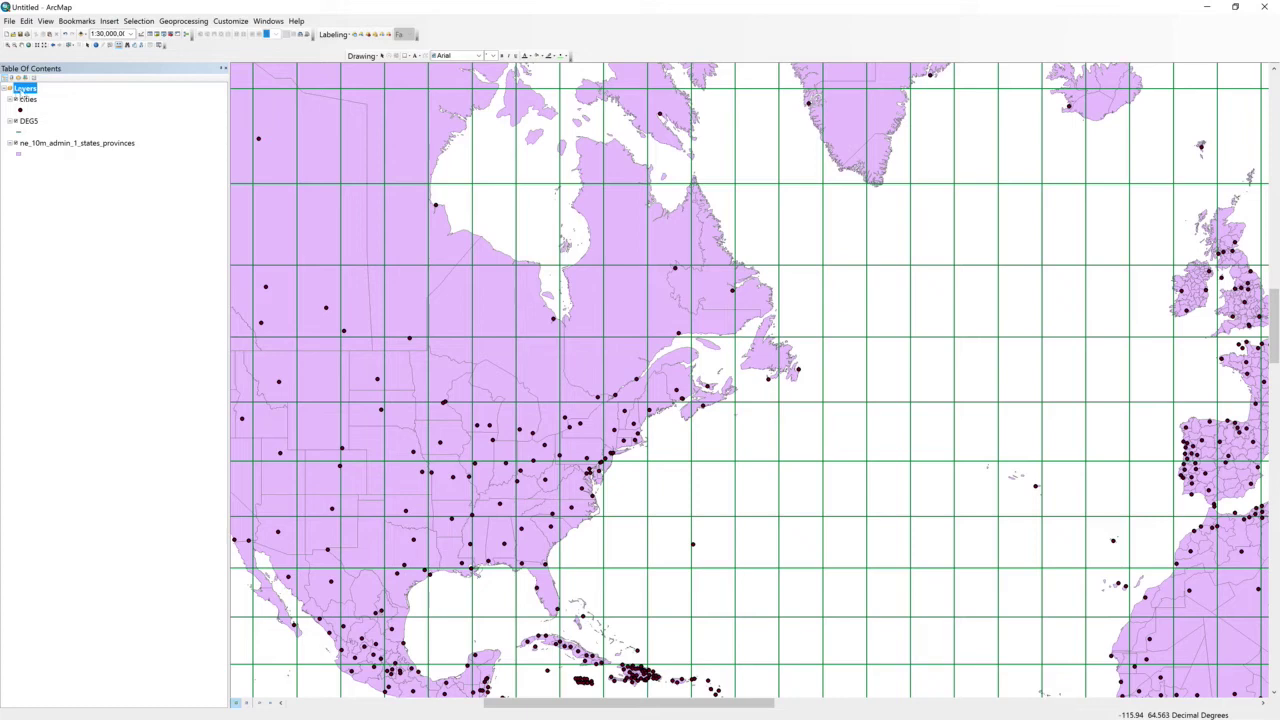
{"action": "right_click", "coordinate": [21, 90]}
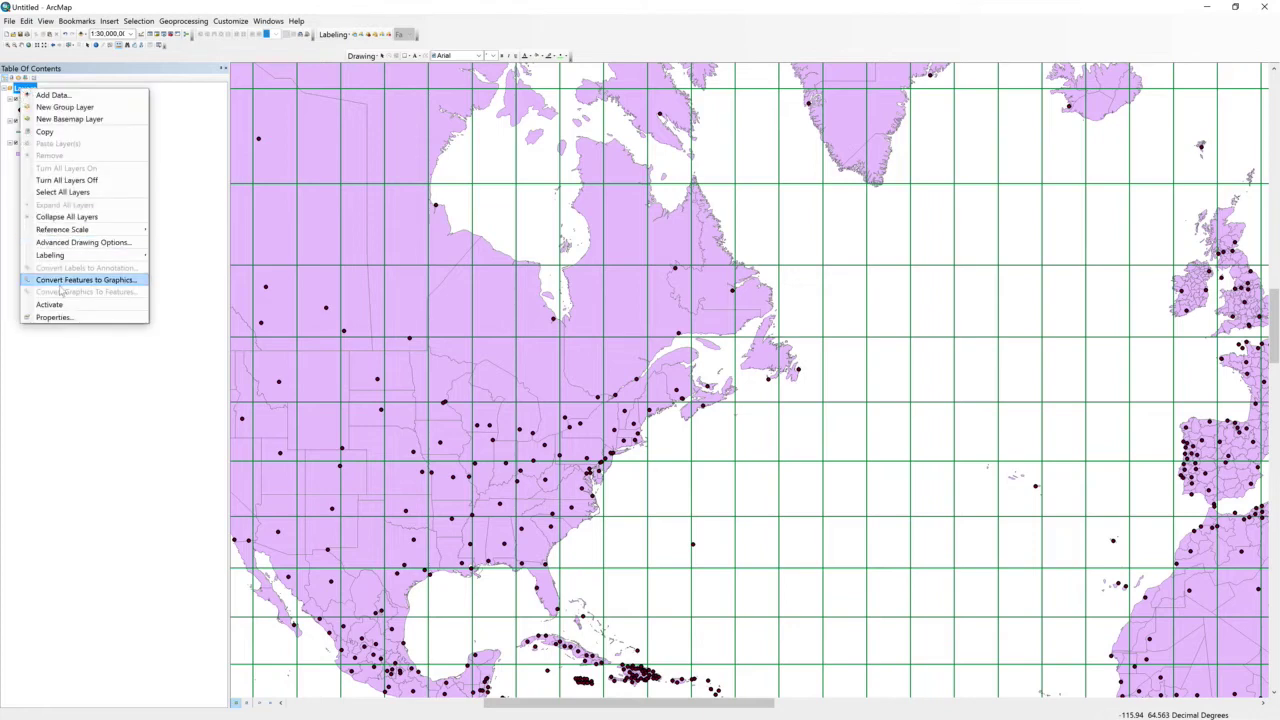
- Choose Mollweide (world), WKID 54009, as the data frame's coordinate system and apply it
{"action": "left_click", "coordinate": [60, 318]}
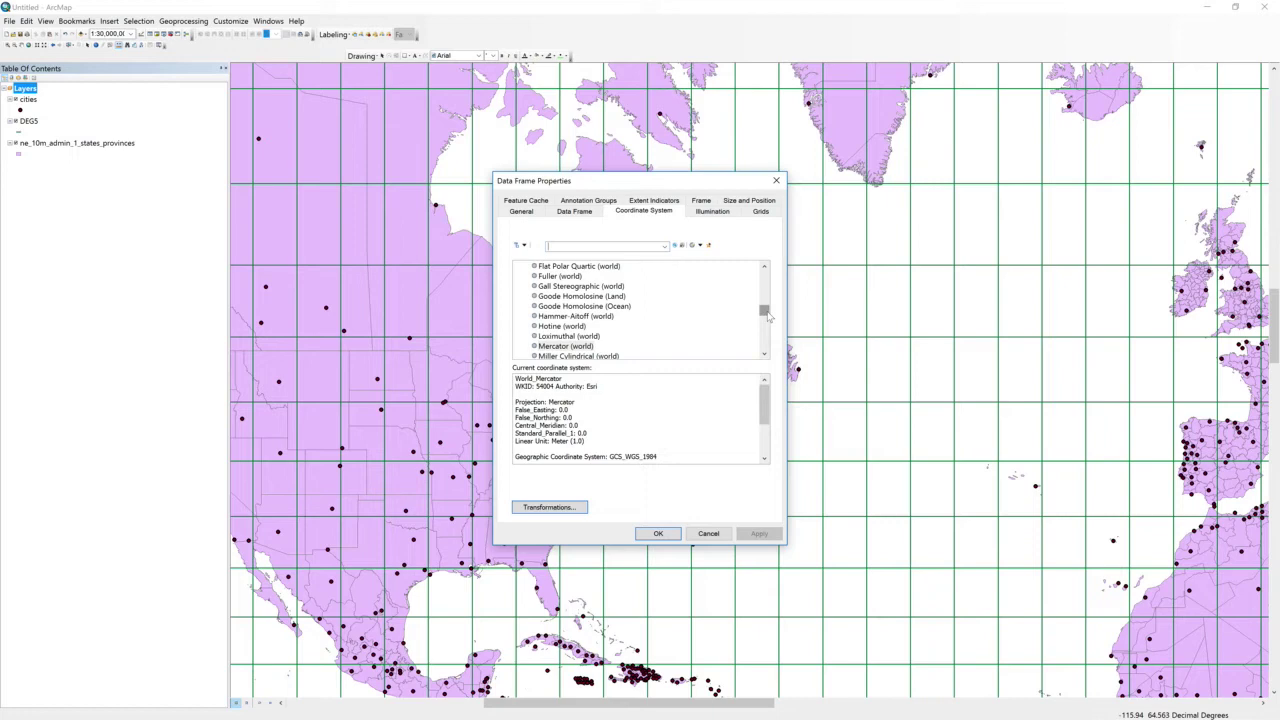
{"action": "scroll", "coordinate": [767, 317], "scroll_direction": "down", "scroll_amount": 2}
{"action": "mouse_move", "coordinate": [767, 318]}
{"action": "left_mouse_down"}
{"action": "mouse_move", "coordinate": [767, 292]}
{"action": "mouse_move", "coordinate": [765, 320]}
{"action": "left_mouse_up"}
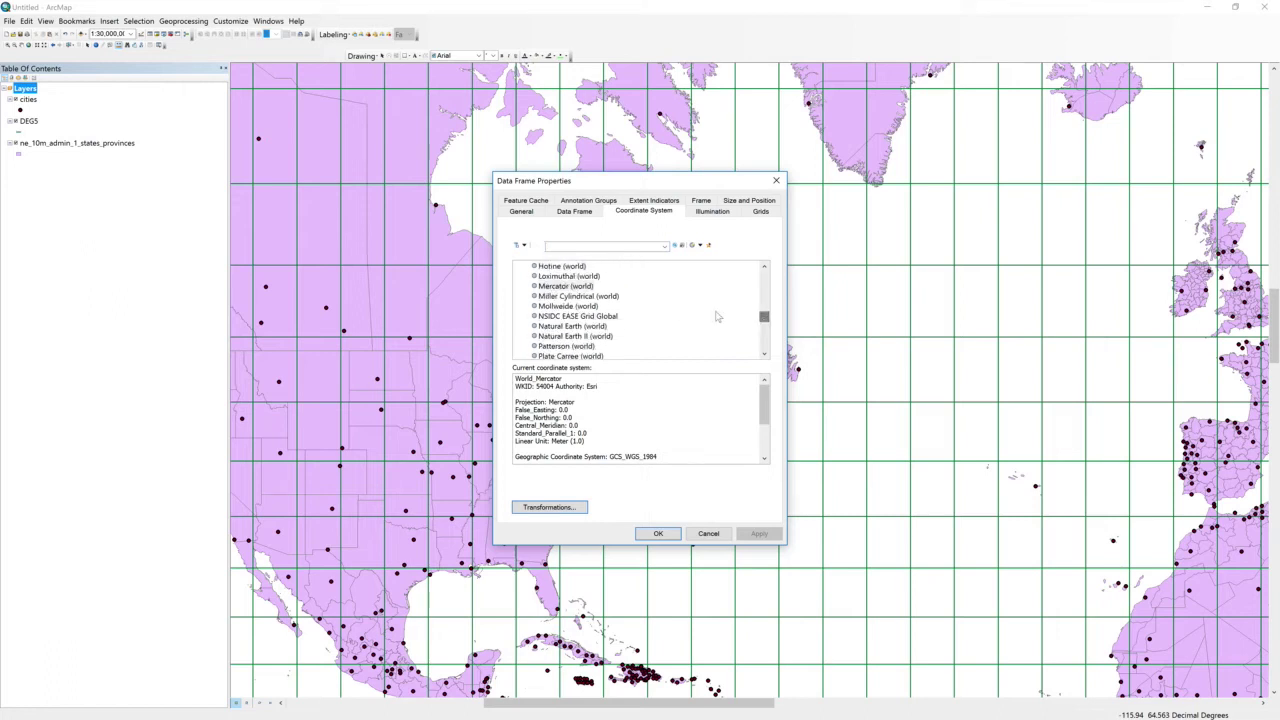
{"action": "left_click", "coordinate": [590, 306]}
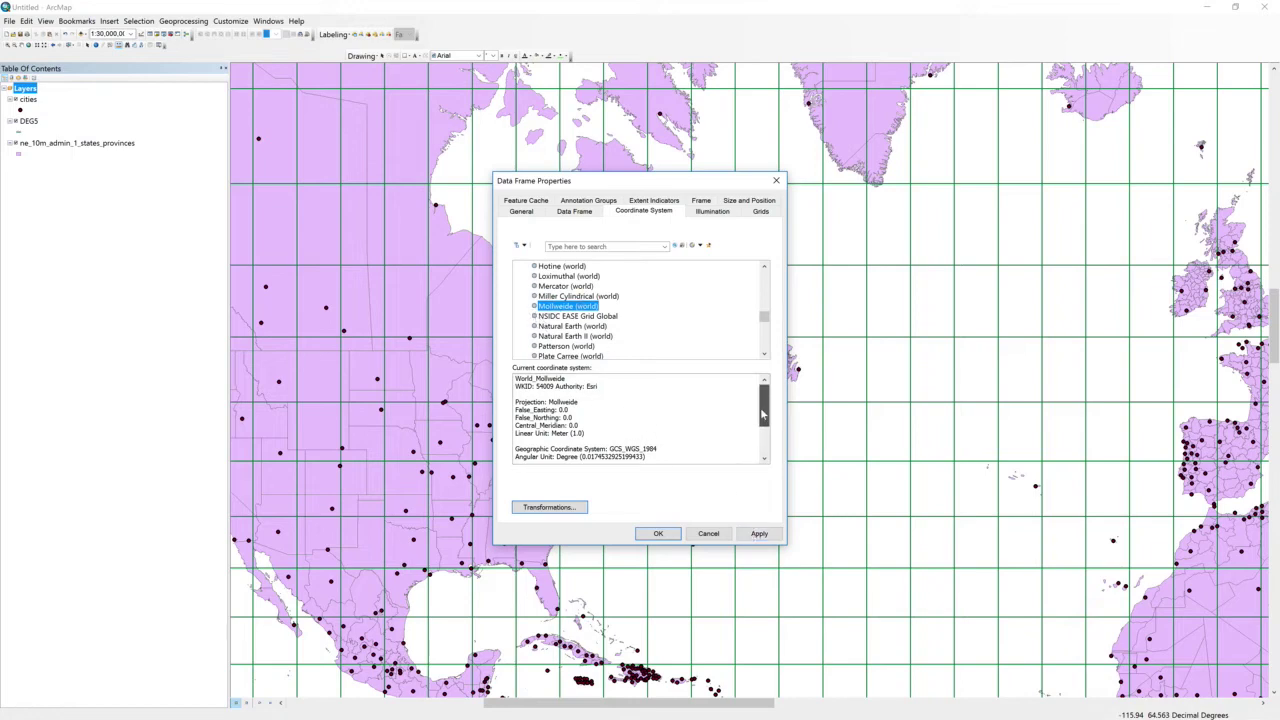
{"action": "left_click_drag", "start_coordinate": [763, 415], "coordinate": [763, 442]}
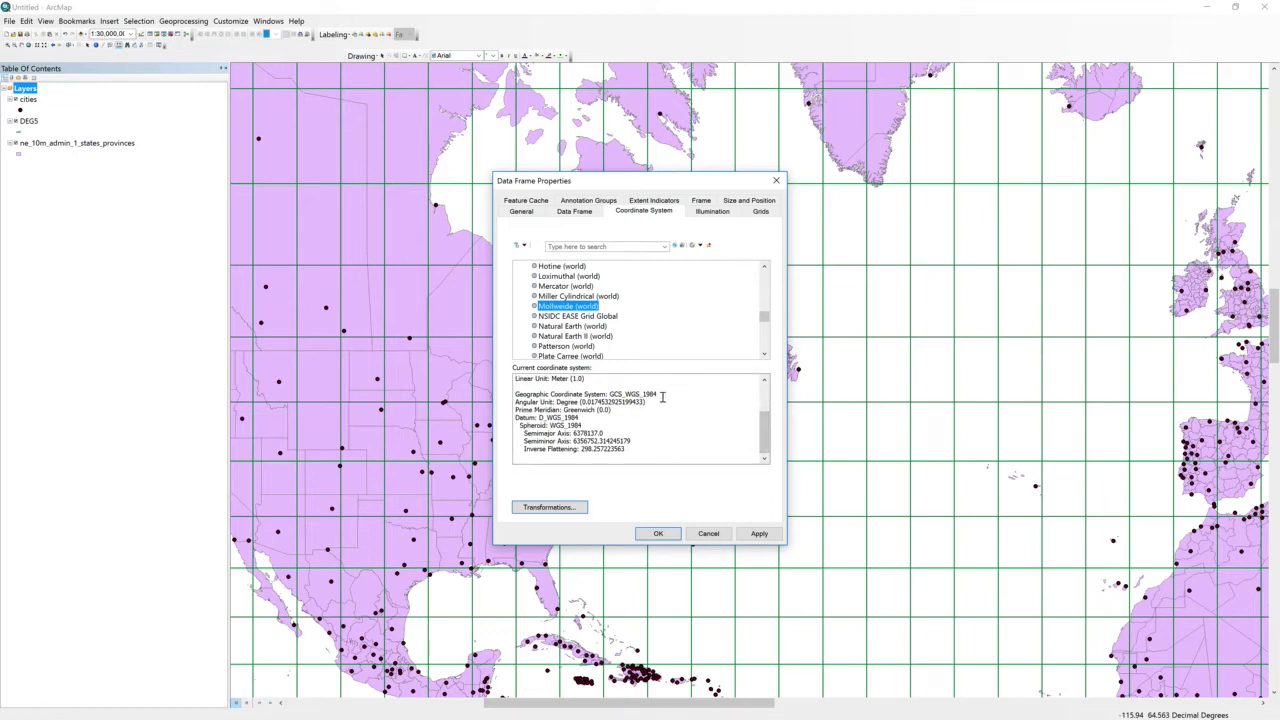
{"action": "left_click", "coordinate": [758, 533]}
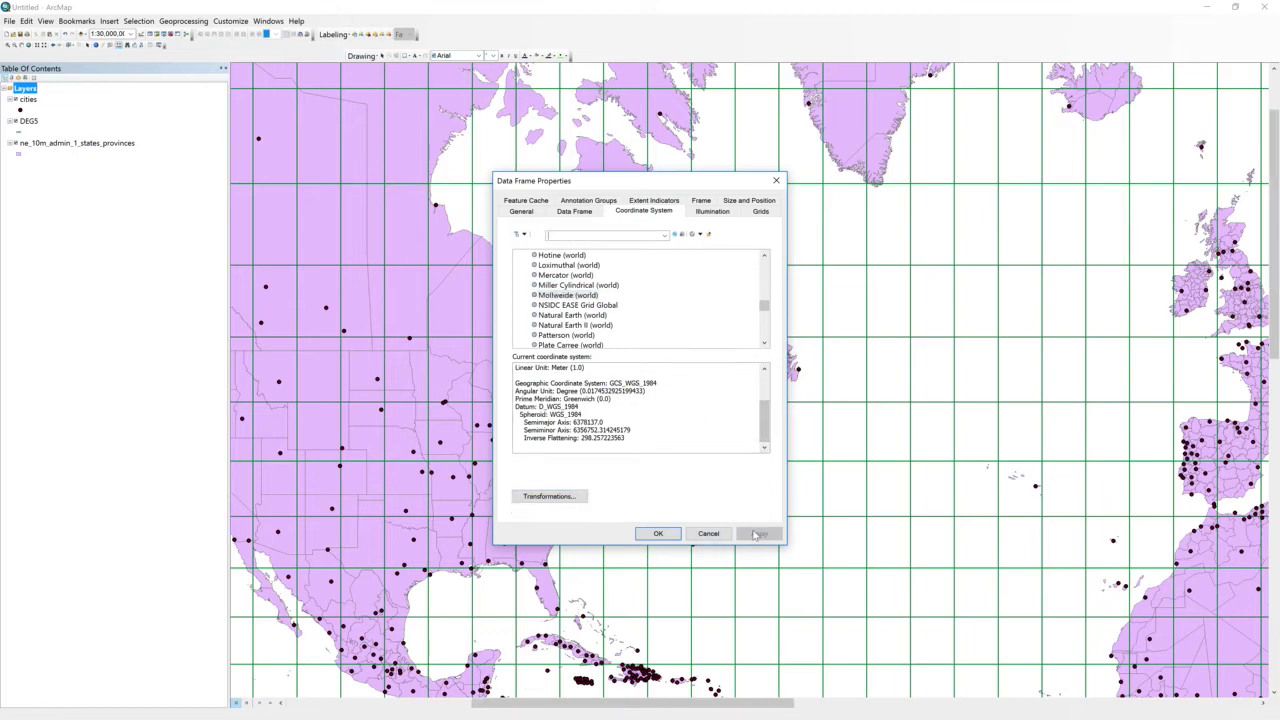
- Close the properties and frame the Americas, Europe and Africa at 1:40,000,000 in Mollweide
{"action": "left_click", "coordinate": [658, 533]}
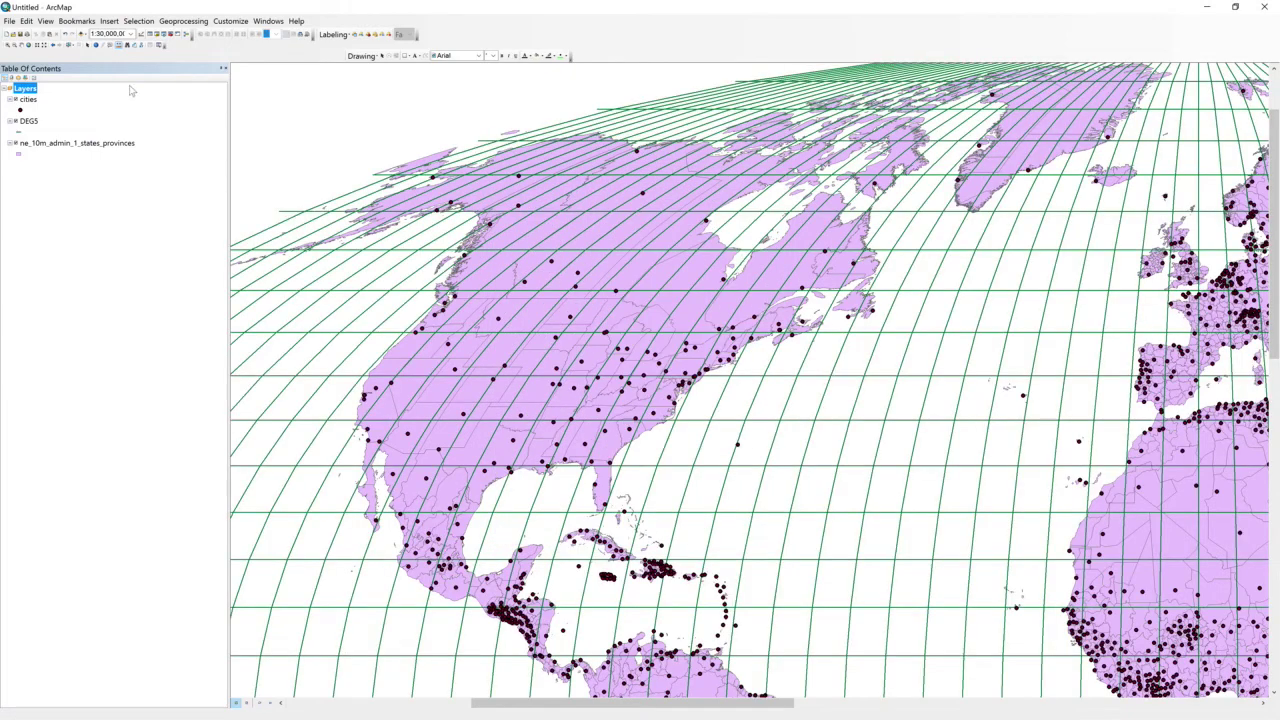
{"action": "left_click", "coordinate": [22, 45]}
{"action": "left_click_drag", "start_coordinate": [1156, 328], "coordinate": [820, 384]}
{"action": "scroll", "coordinate": [860, 120], "scroll_direction": "down", "scroll_amount": 2}
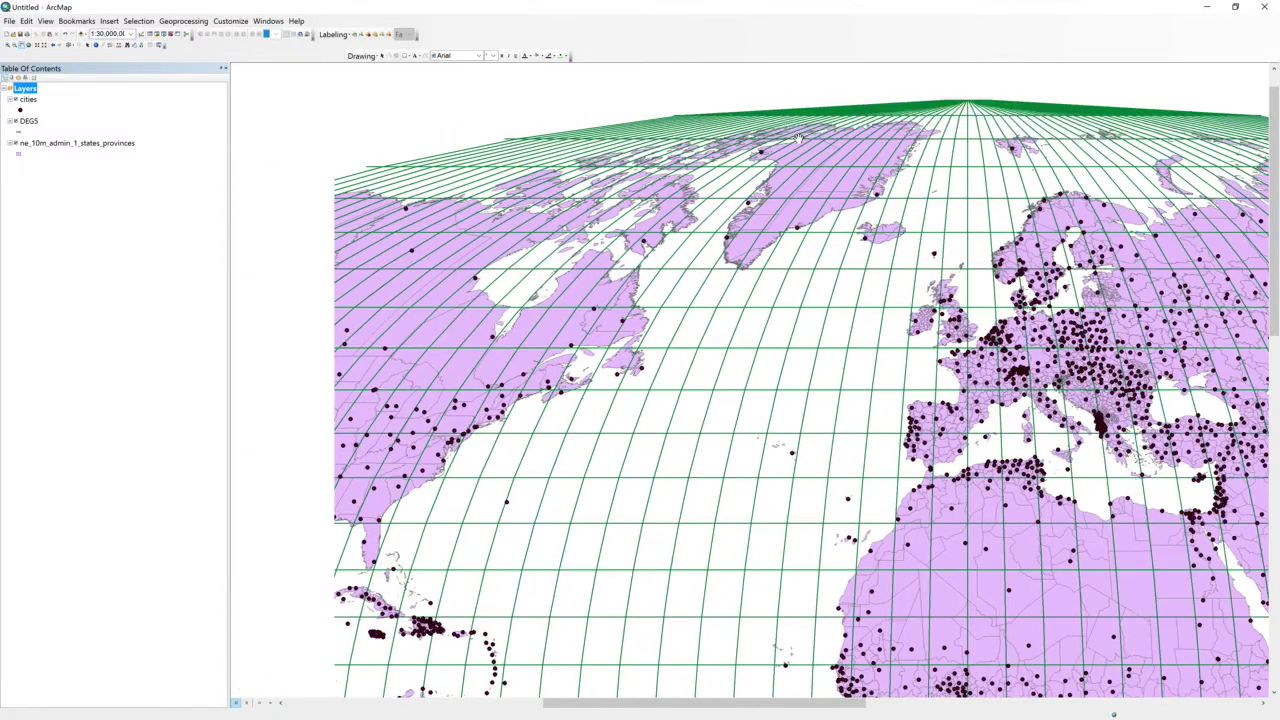
{"action": "scroll", "coordinate": [870, 135], "scroll_direction": "down", "scroll_amount": 1}
{"action": "scroll", "coordinate": [855, 140], "scroll_direction": "up", "scroll_amount": 1}
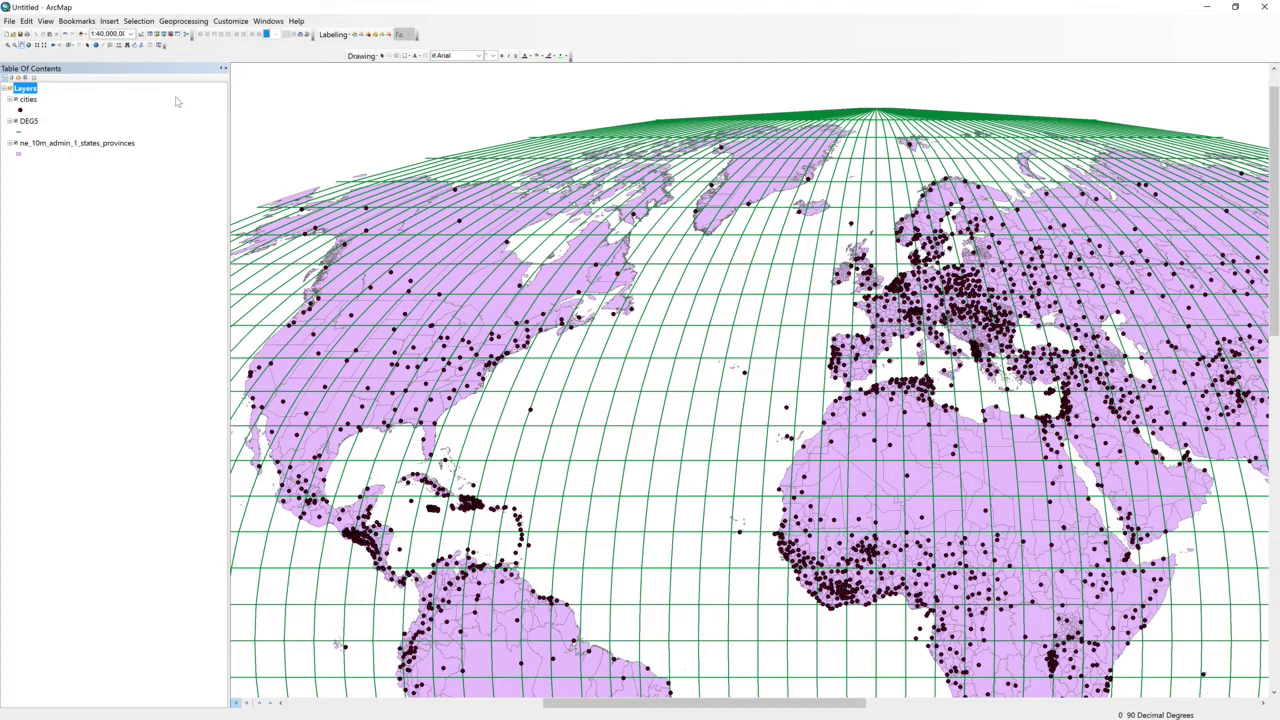
{"action": "left_click", "coordinate": [118, 47]}
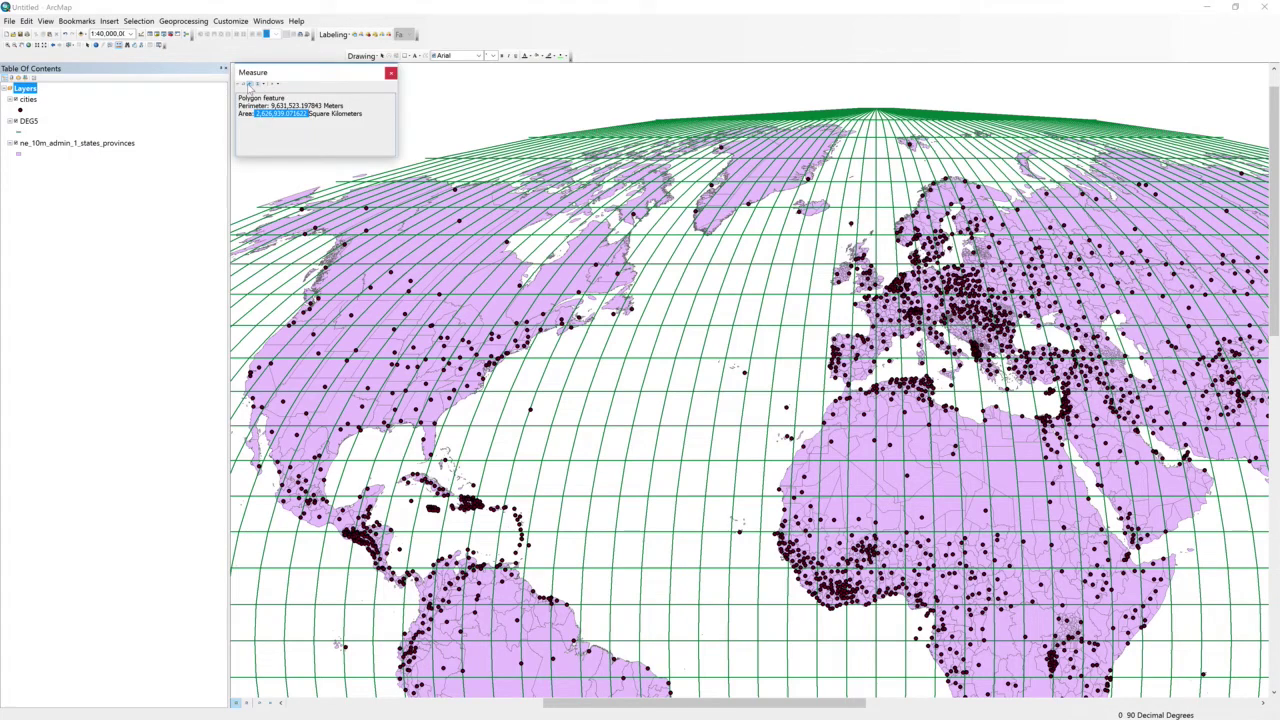
- Measure the Ontario polygon under Mollweide, reading about 1,076,361.99 square kilometres of area
{"action": "left_click", "coordinate": [493, 287]}
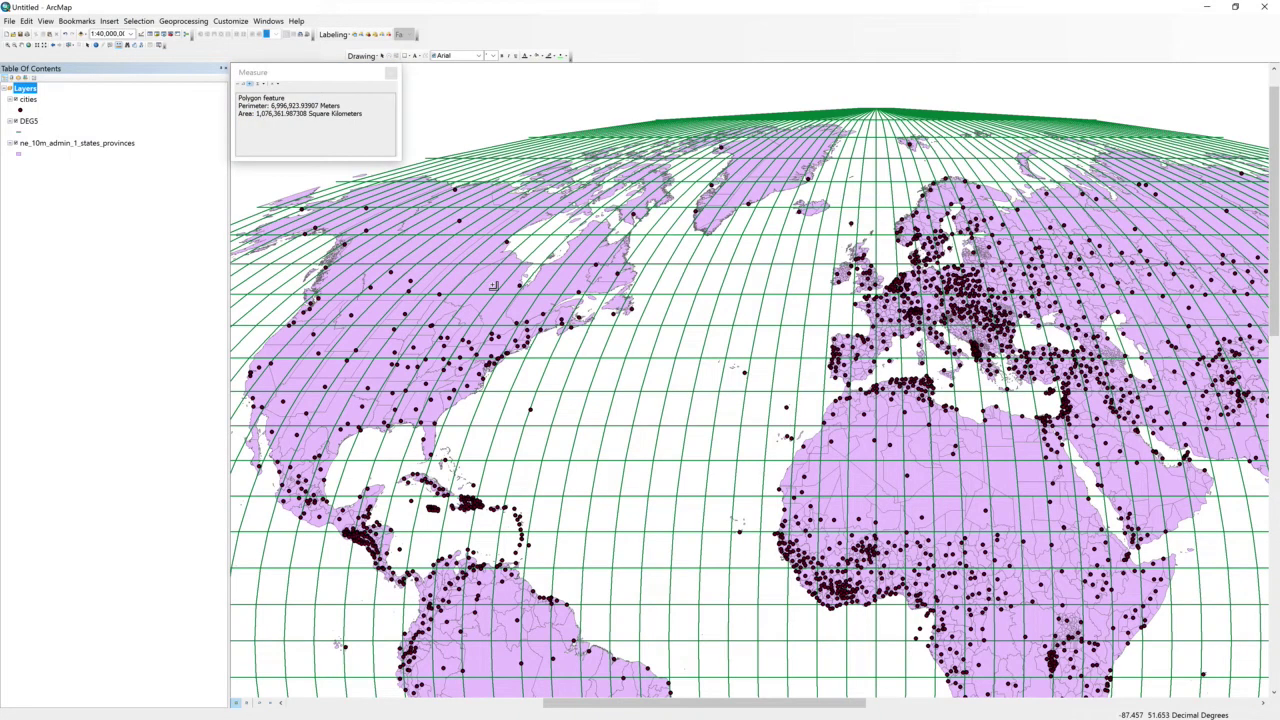
{"action": "left_click_drag", "start_coordinate": [256, 113], "coordinate": [276, 116]}
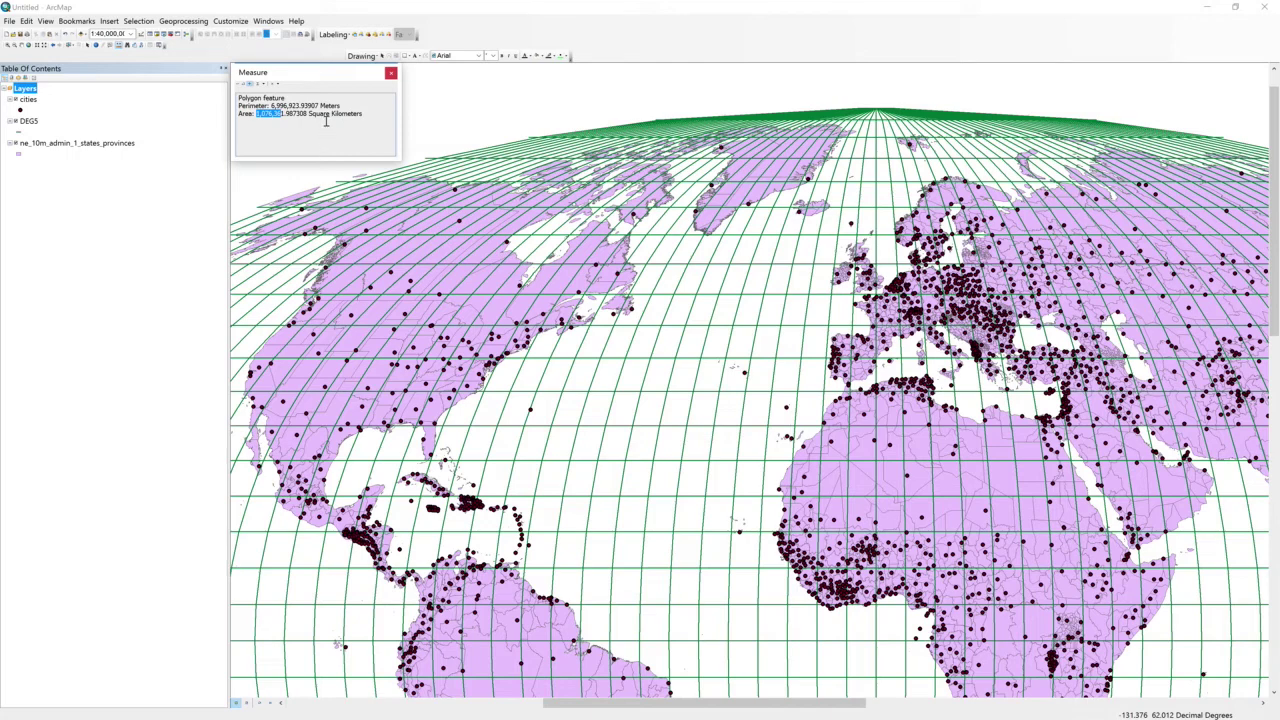
{"action": "left_click", "coordinate": [391, 75]}
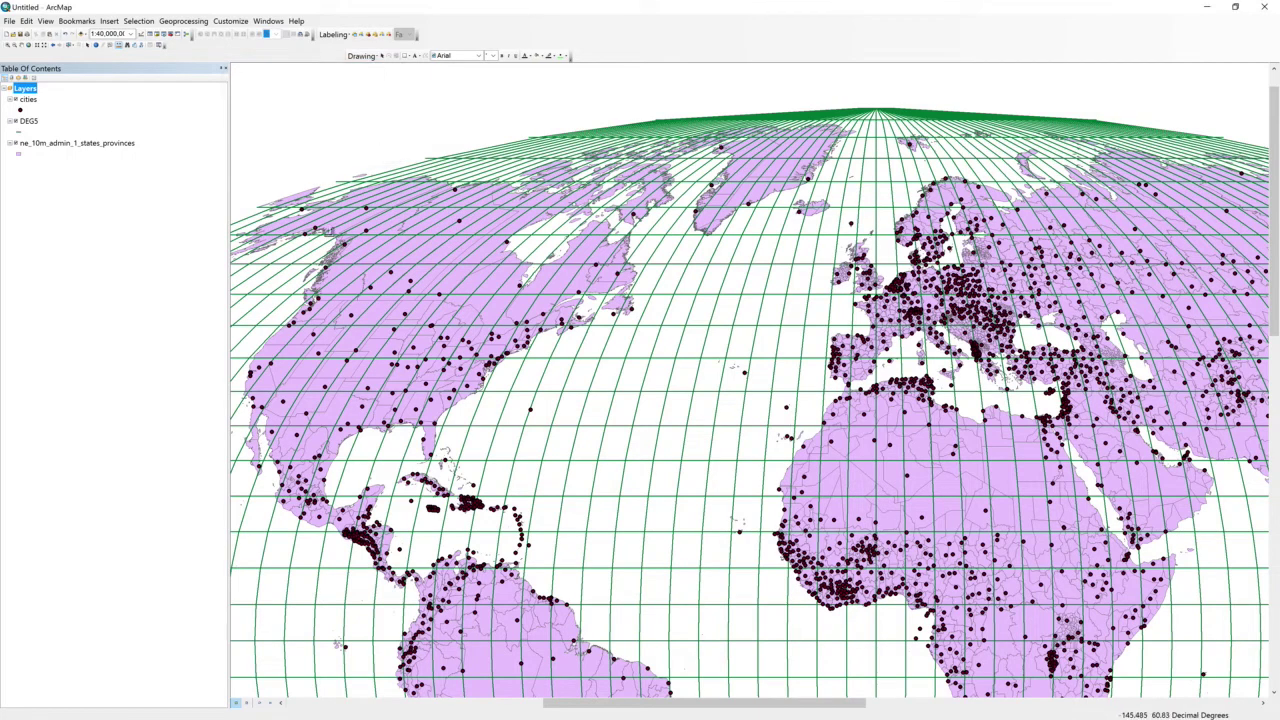
{"action": "right_click", "coordinate": [31, 90]}
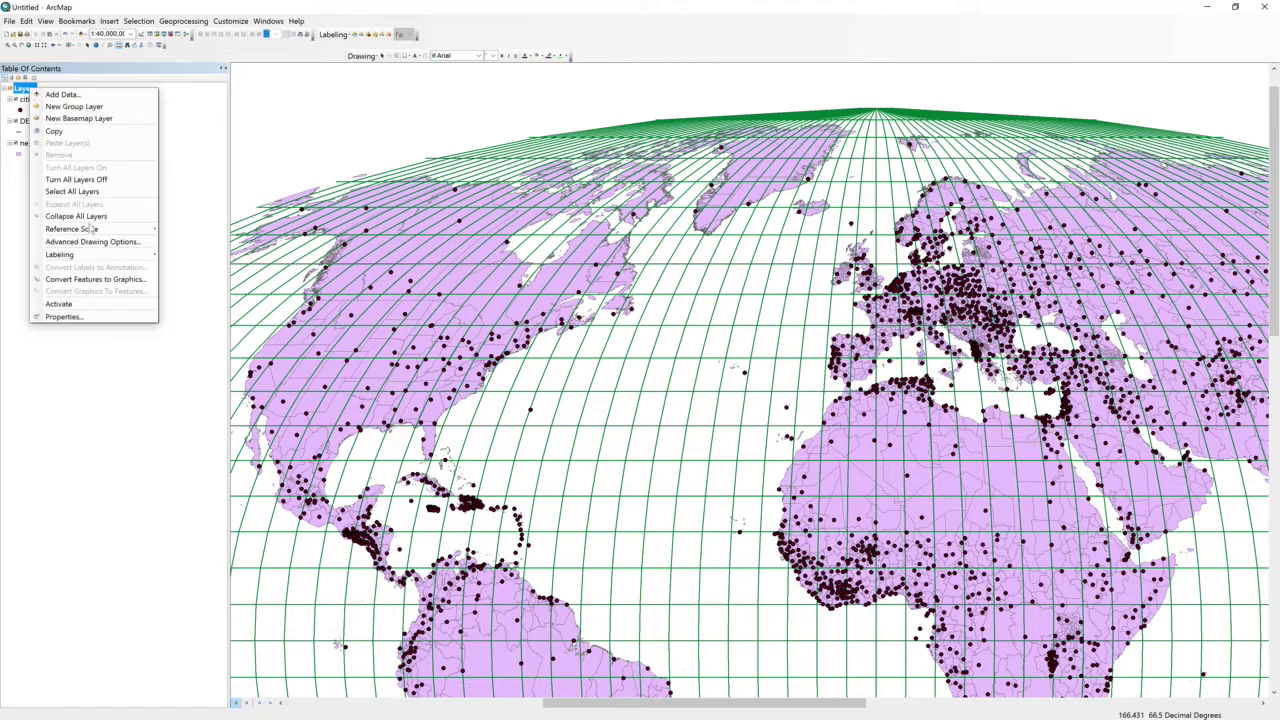
- Pick North America Lambert Conformal Conic (WKID 102009, standard parallels 20 and 60) for the data frame
{"action": "left_click", "coordinate": [76, 315]}
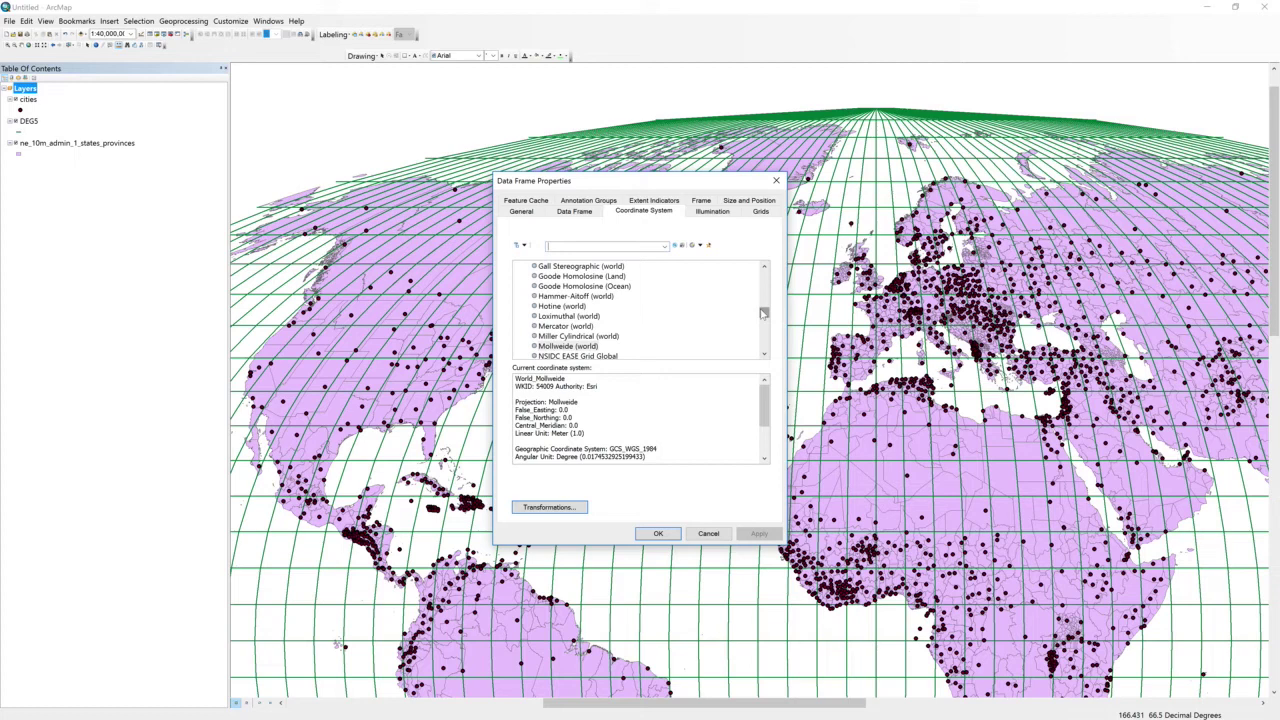
{"action": "left_click_drag", "start_coordinate": [763, 313], "coordinate": [763, 287]}
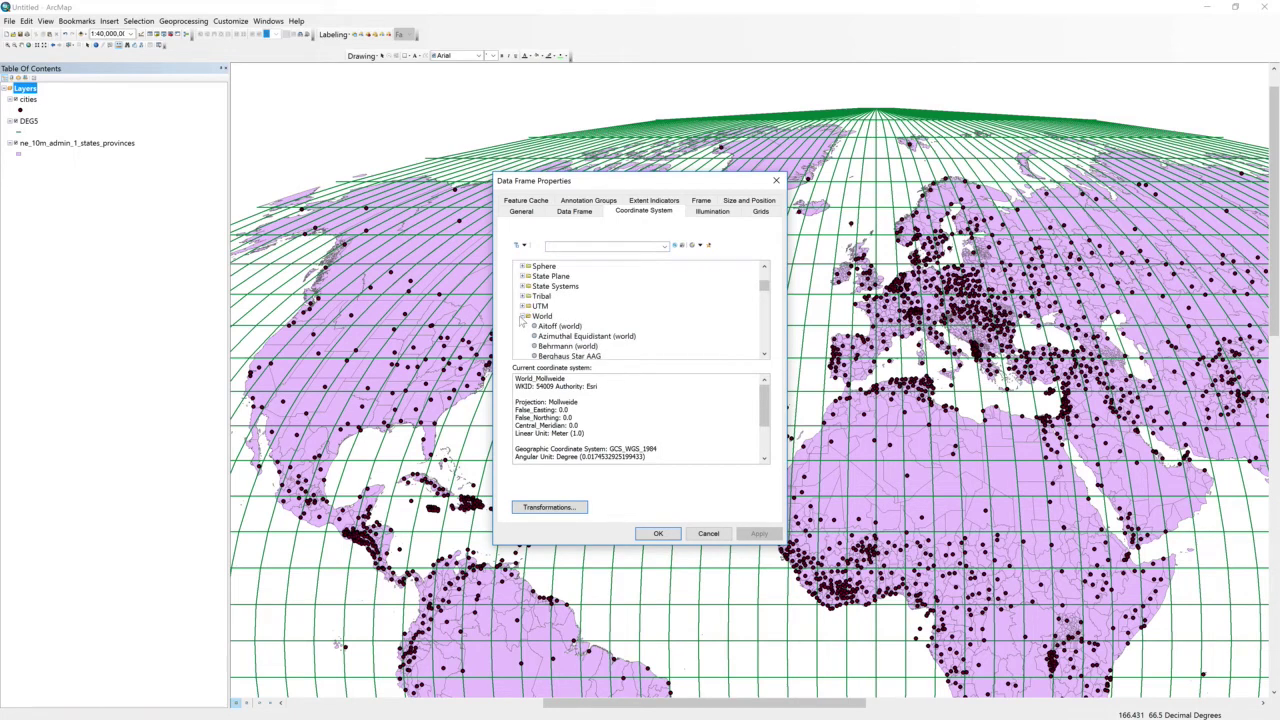
{"action": "left_click", "coordinate": [523, 317]}
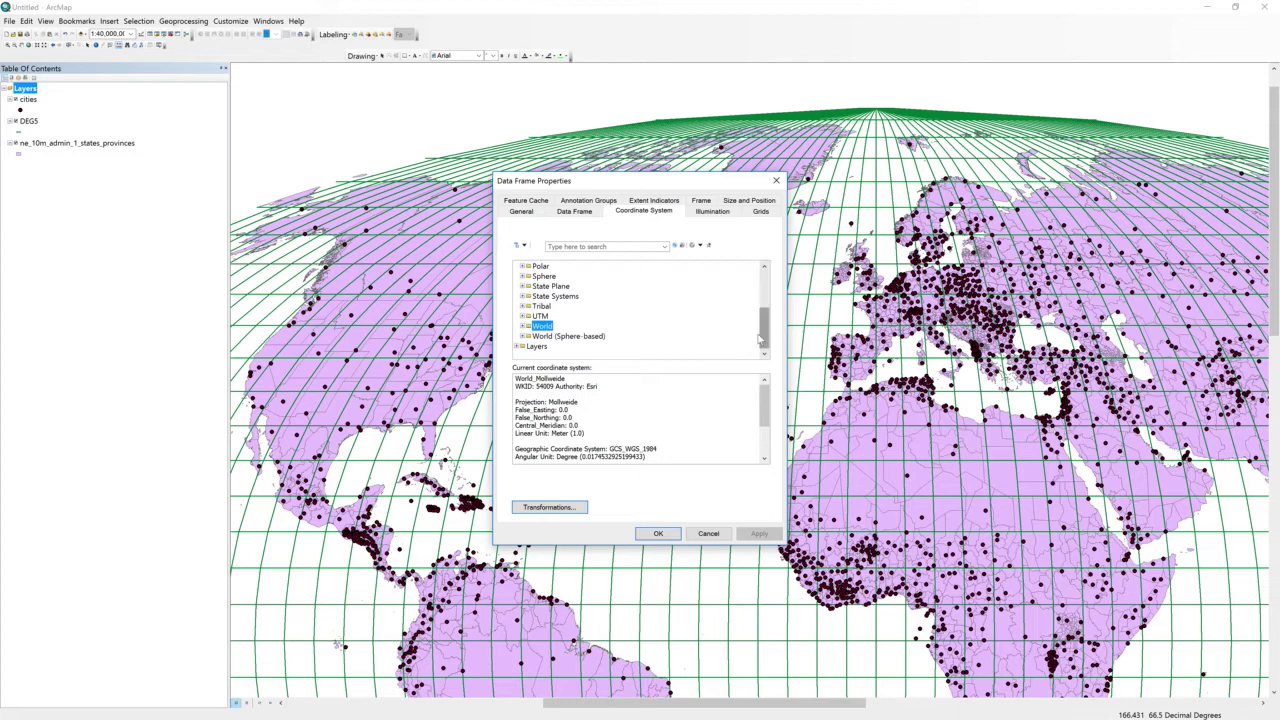
{"action": "left_click_drag", "start_coordinate": [764, 318], "coordinate": [762, 282]}
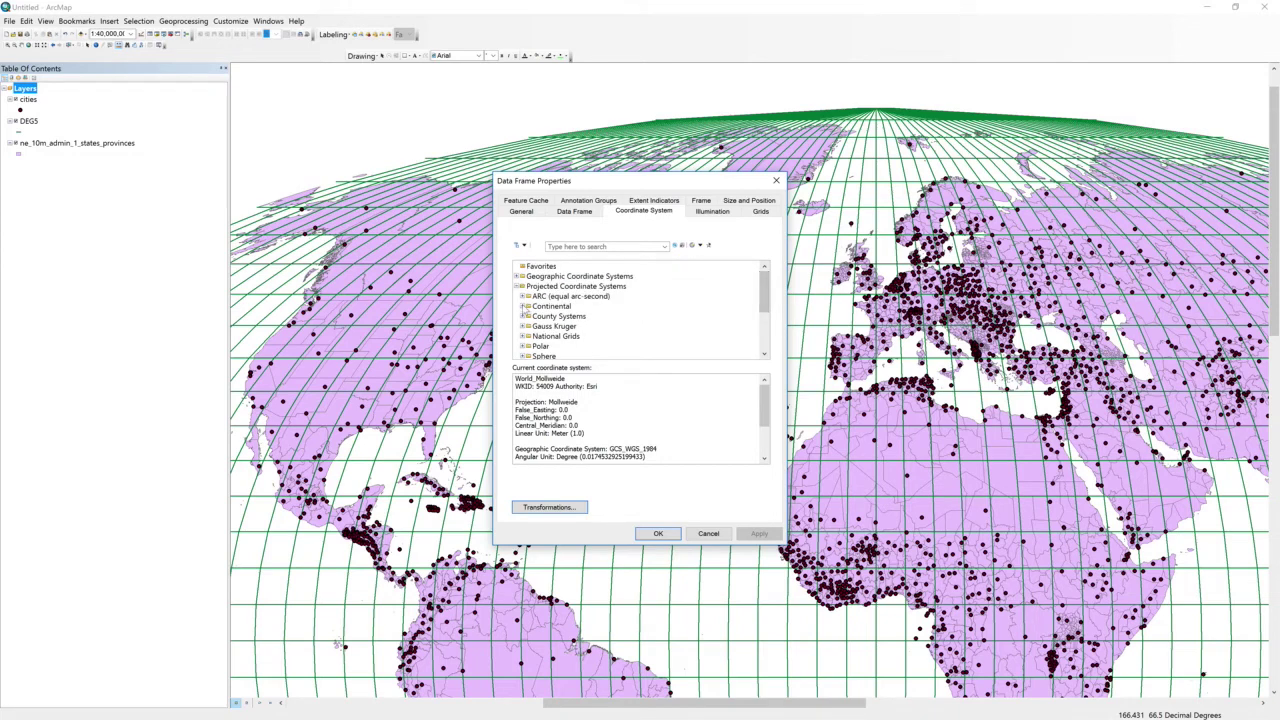
{"action": "left_click", "coordinate": [522, 306]}
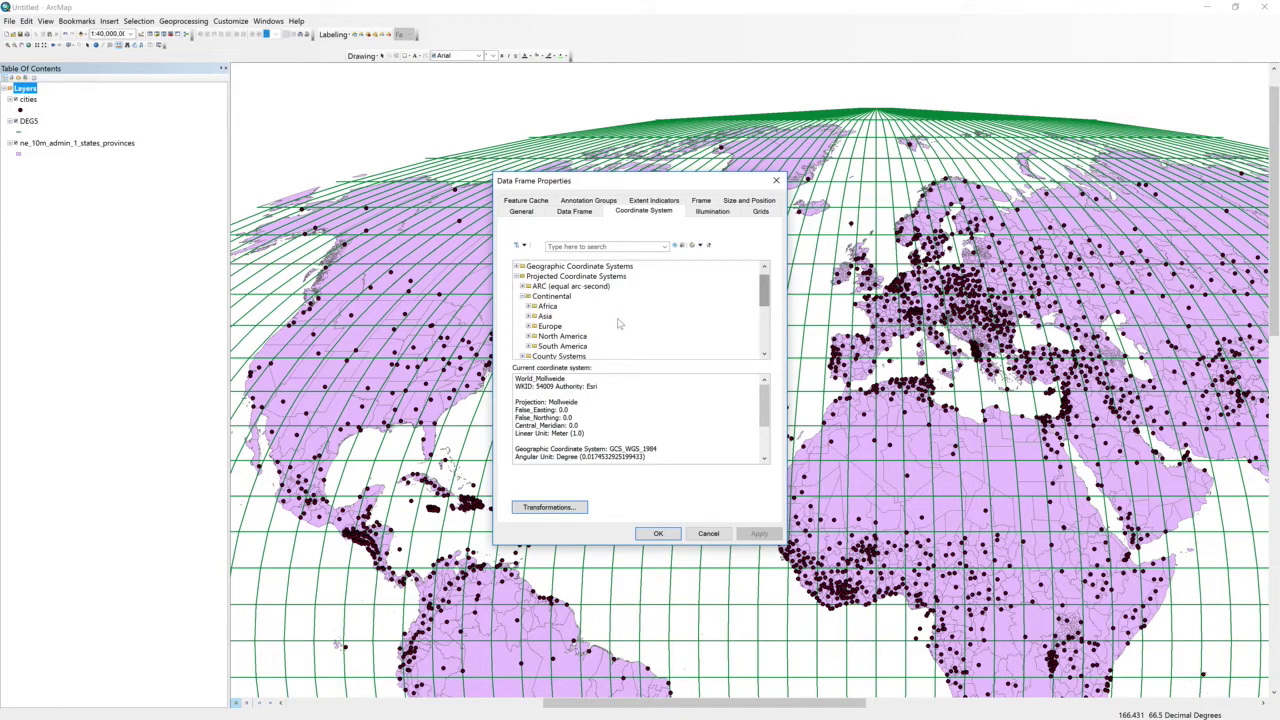
{"action": "left_click", "coordinate": [531, 336]}
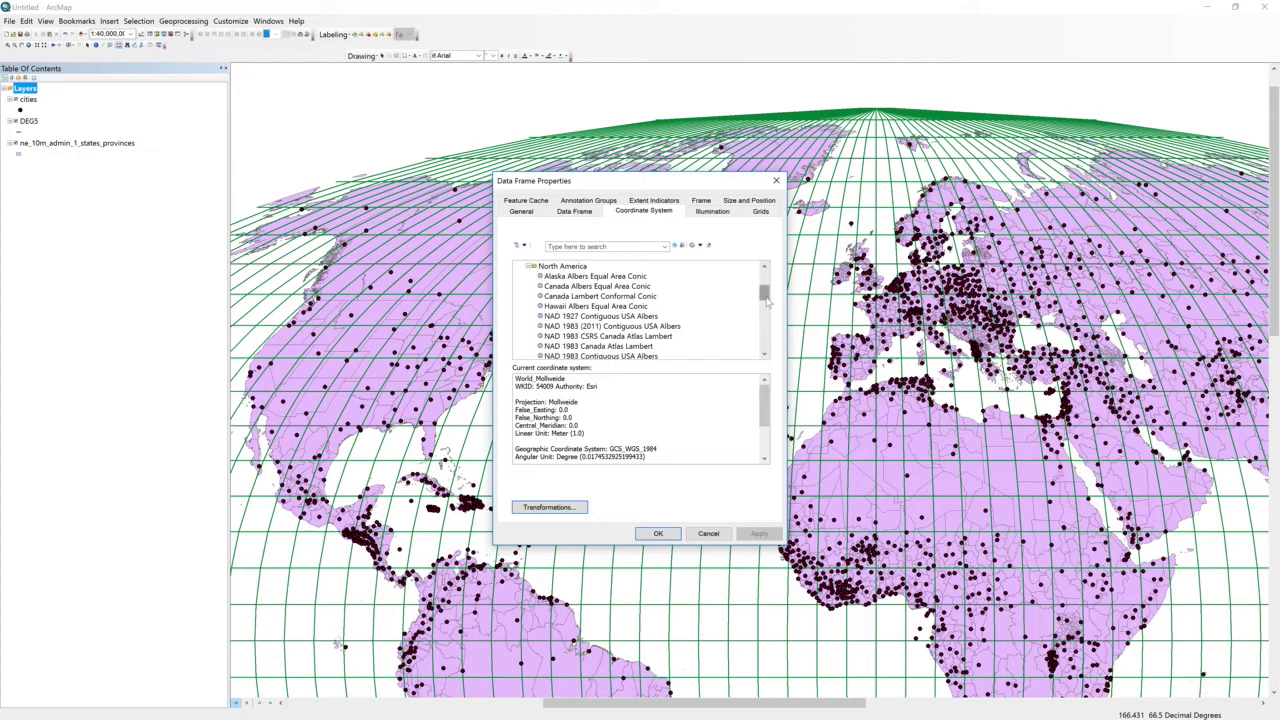
{"action": "left_click_drag", "start_coordinate": [765, 292], "coordinate": [766, 312]}
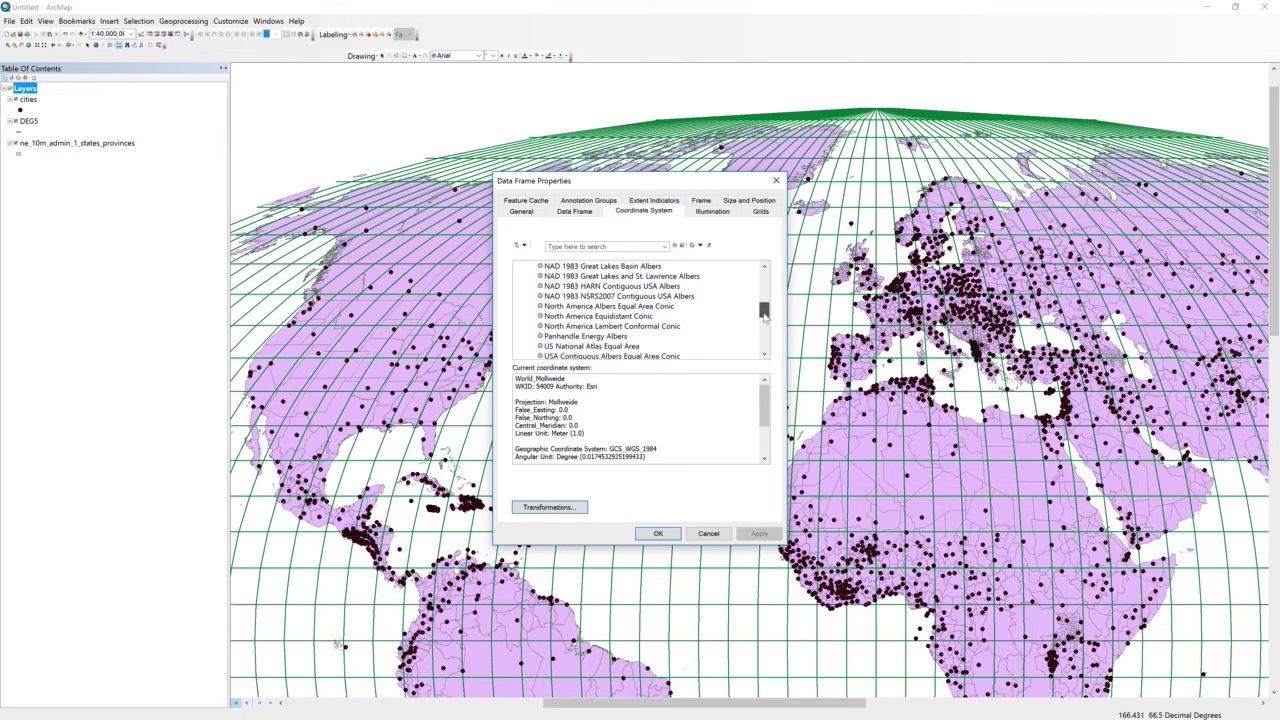
{"action": "left_click", "coordinate": [610, 327]}
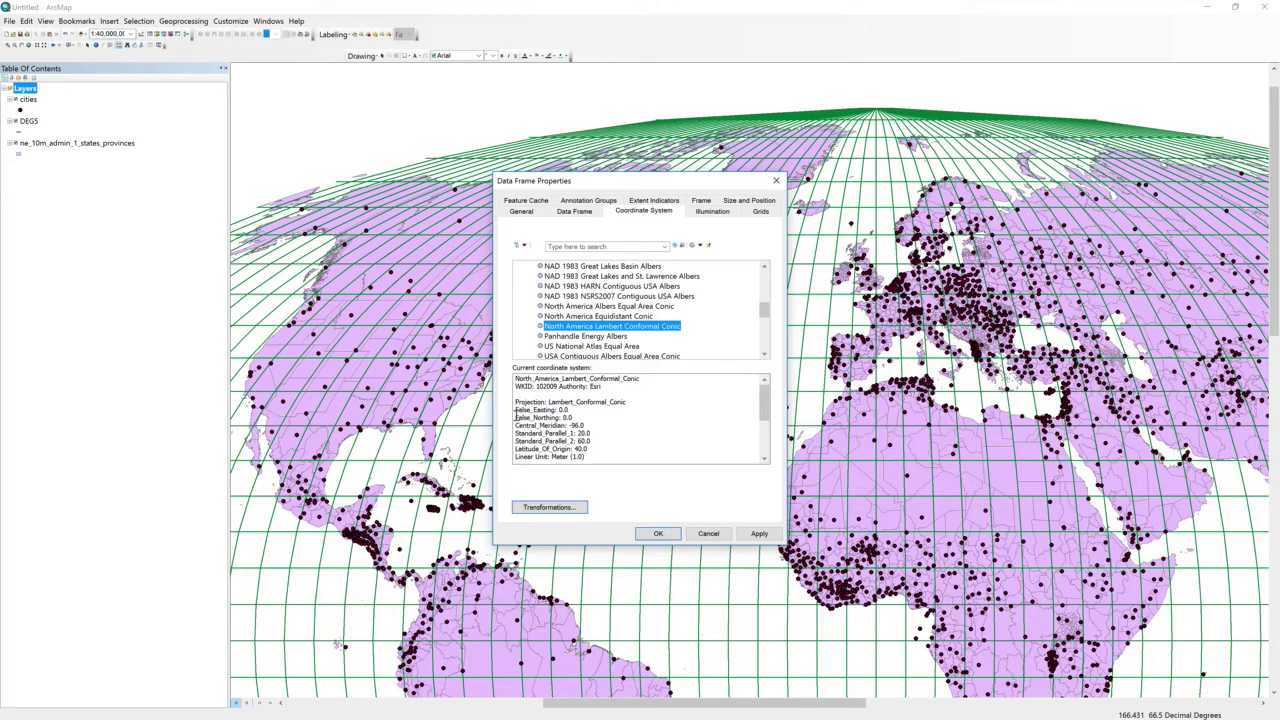
{"action": "left_click_drag", "start_coordinate": [515, 433], "coordinate": [513, 441]}
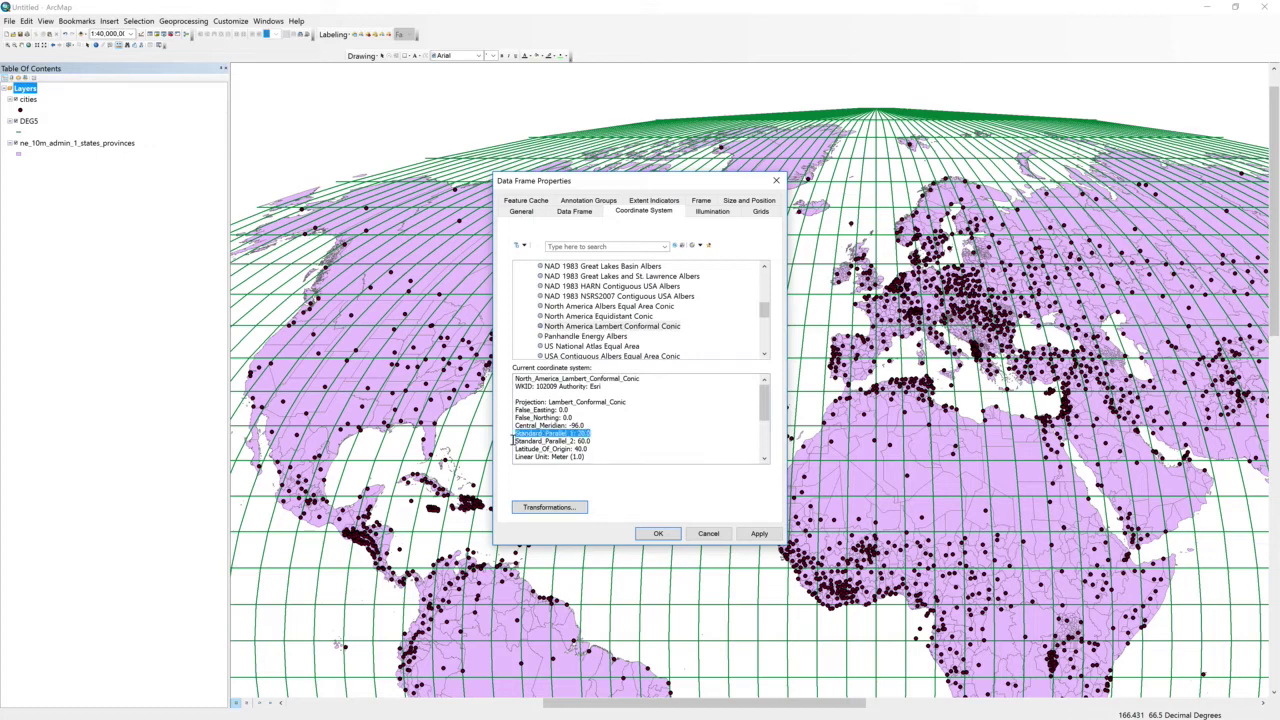
{"action": "left_click", "coordinate": [517, 441]}
{"action": "left_click_drag", "start_coordinate": [516, 443], "coordinate": [513, 449]}
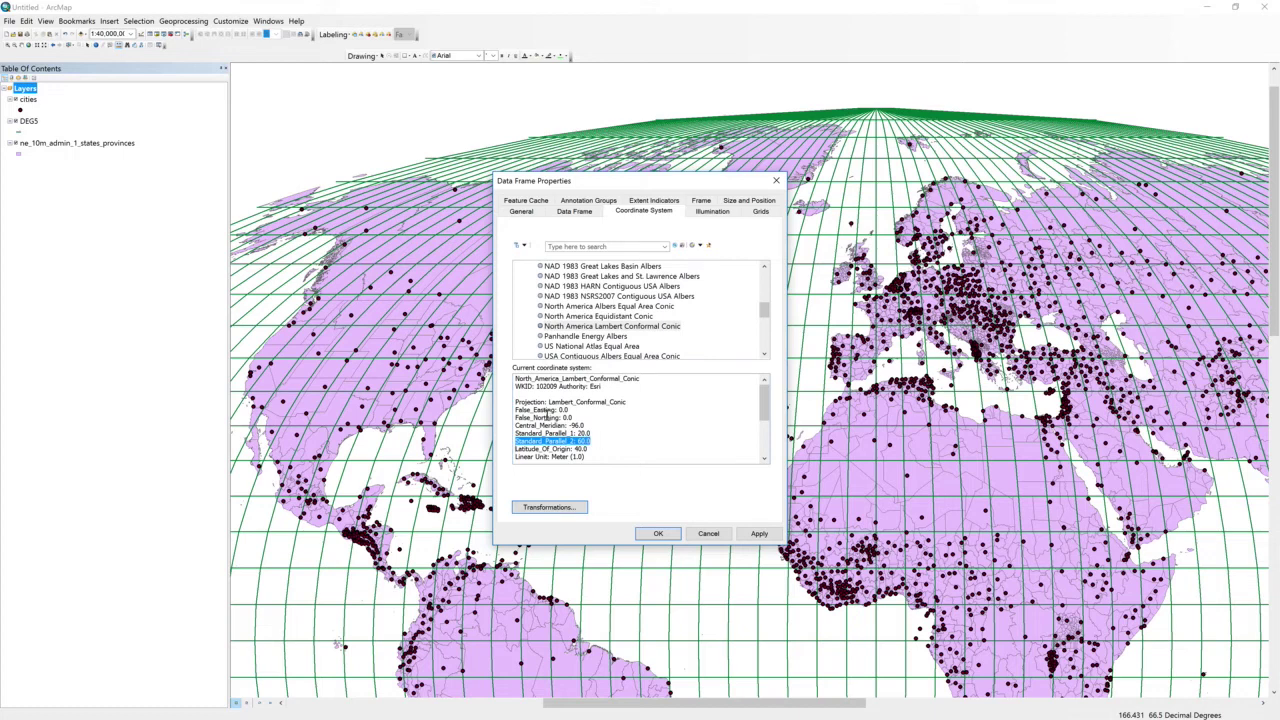
{"action": "left_click_drag", "start_coordinate": [586, 426], "coordinate": [516, 425]}
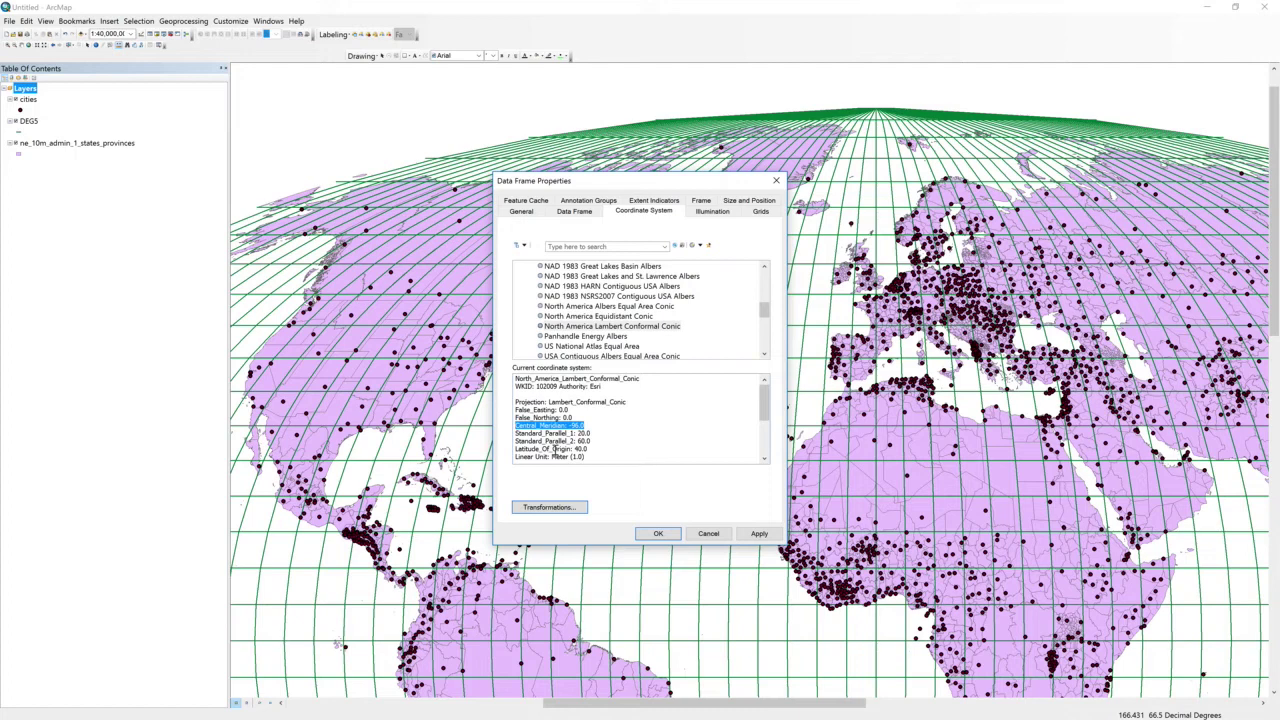
{"action": "left_click_drag", "start_coordinate": [766, 404], "coordinate": [752, 440]}
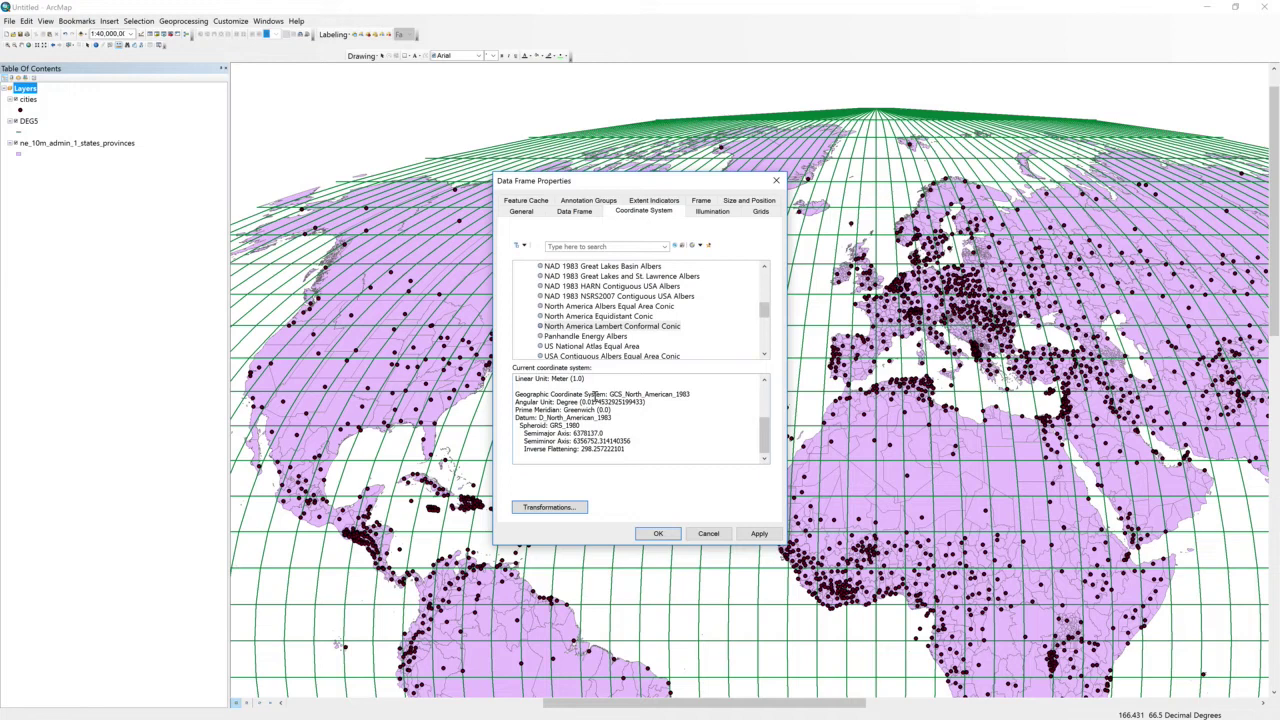
{"action": "left_click_drag", "start_coordinate": [539, 418], "coordinate": [619, 420]}
{"action": "left_click_drag", "start_coordinate": [549, 428], "coordinate": [582, 428]}
{"action": "left_click", "coordinate": [582, 427]}
{"action": "left_click_drag", "start_coordinate": [582, 425], "coordinate": [514, 418]}
{"action": "left_click", "coordinate": [559, 427]}
{"action": "left_click_drag", "start_coordinate": [516, 418], "coordinate": [518, 425]}
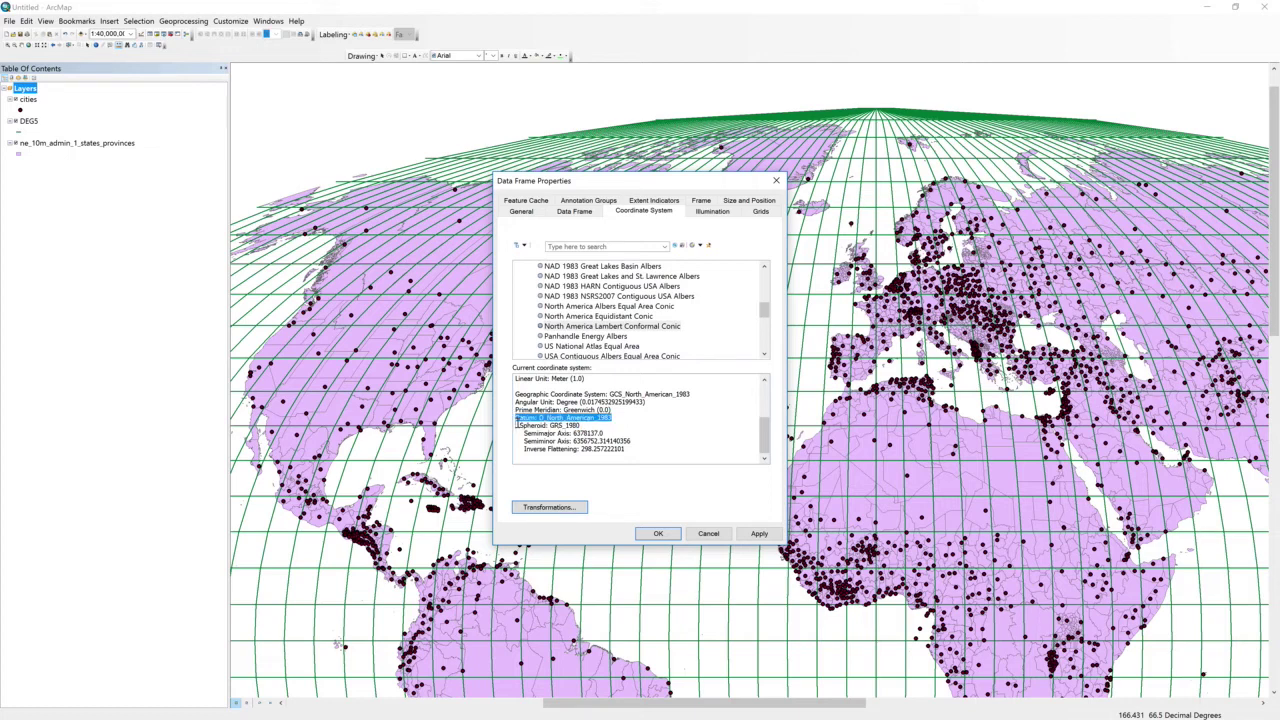
{"action": "left_click", "coordinate": [599, 433]}
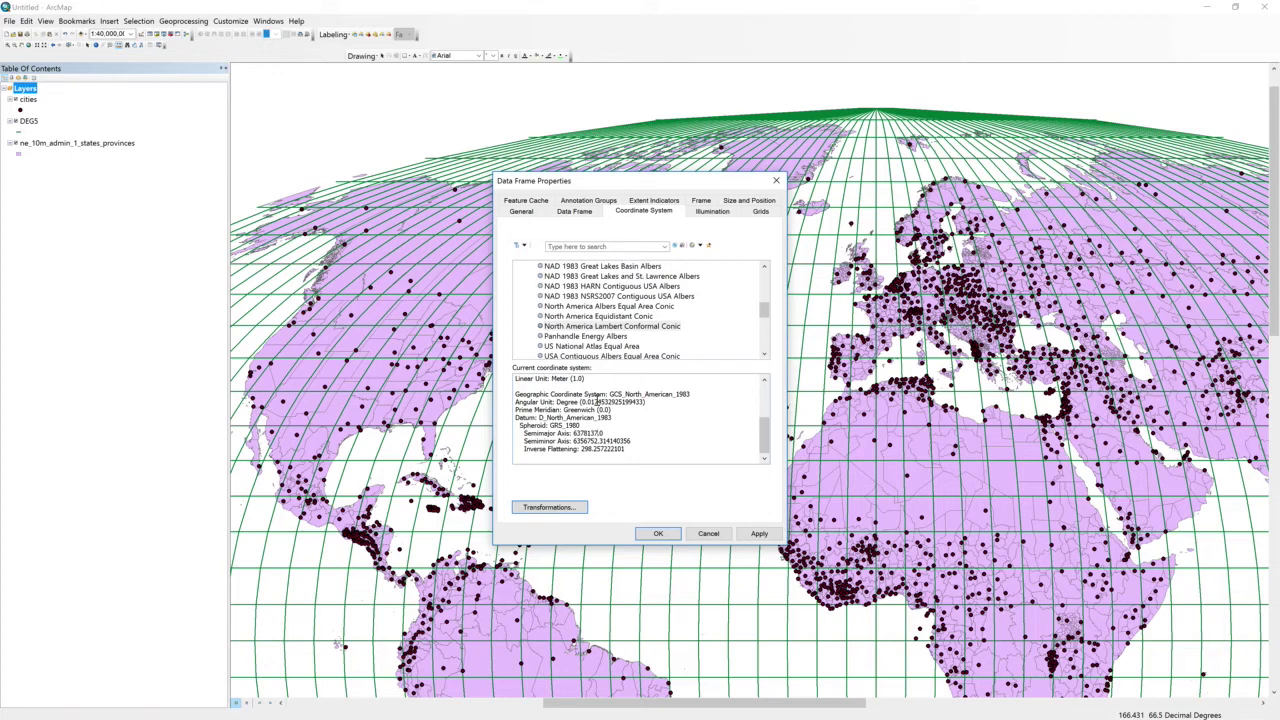
- Apply the conic projection using the WGS_1984_(ITRF00)_To_NAD_1983 transformation, accepting the datum warning
{"action": "left_click", "coordinate": [758, 534]}
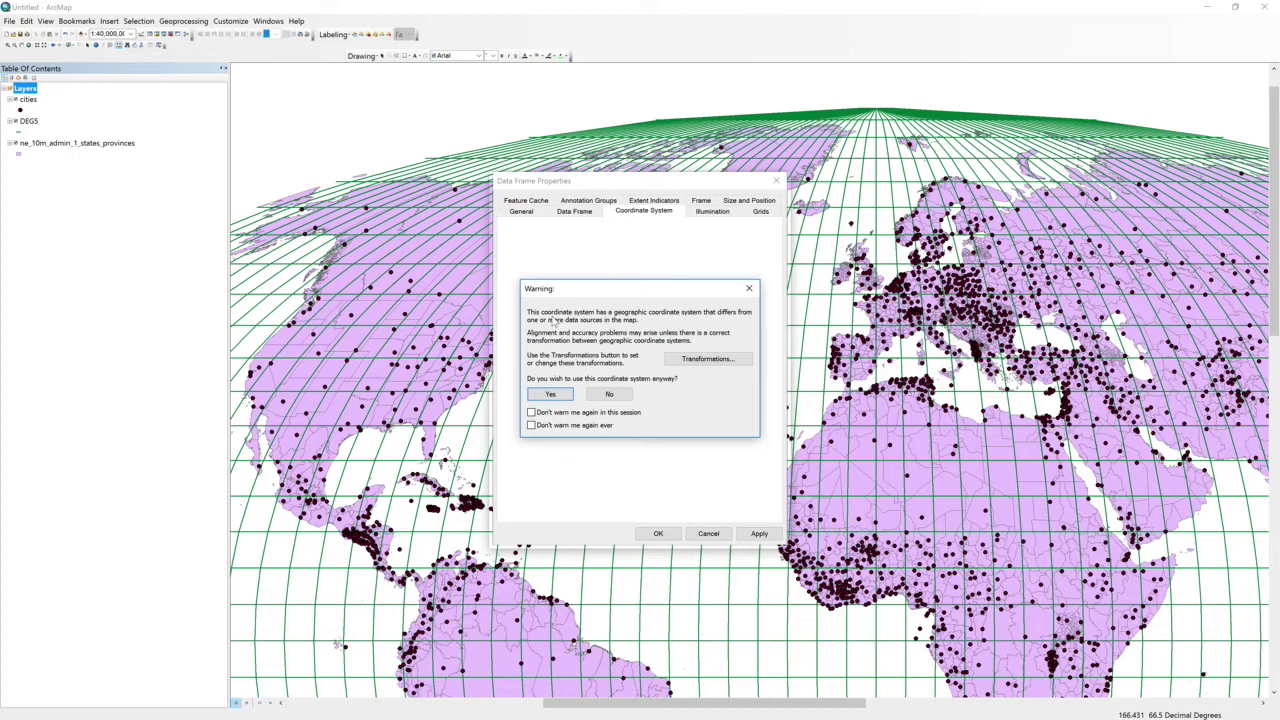
{"action": "left_click", "coordinate": [678, 362]}
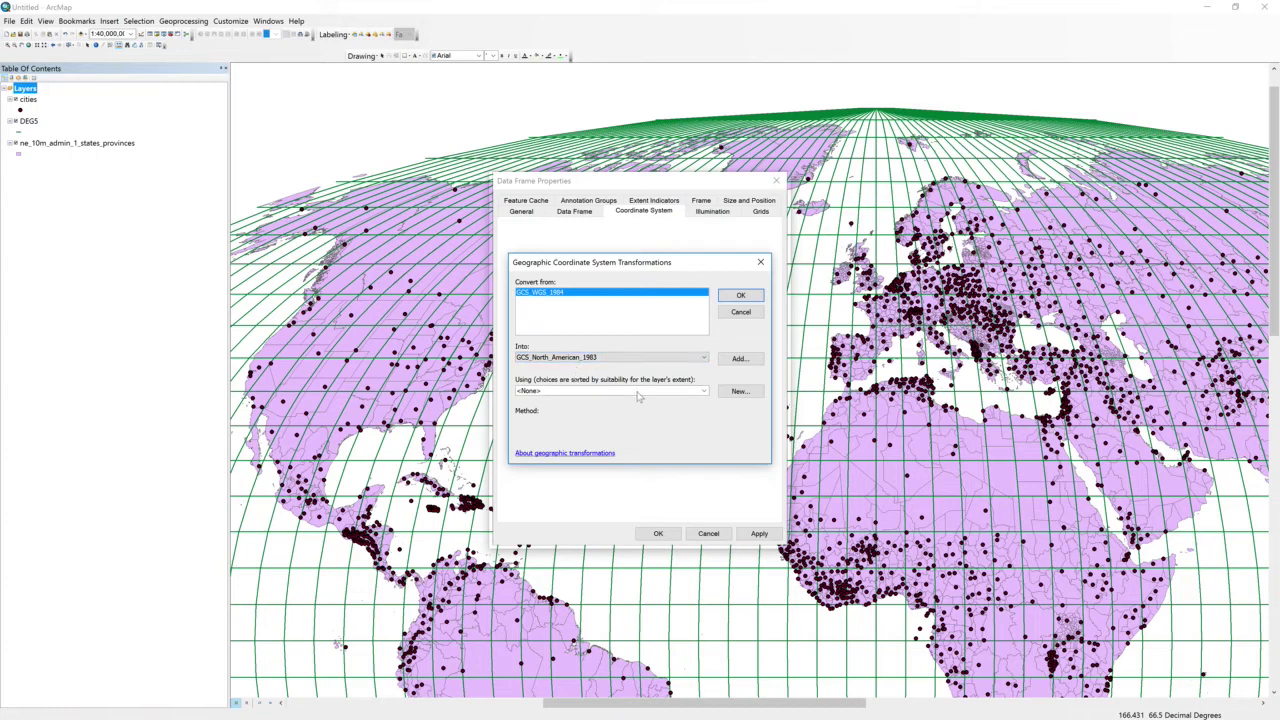
{"action": "left_click", "coordinate": [705, 391]}
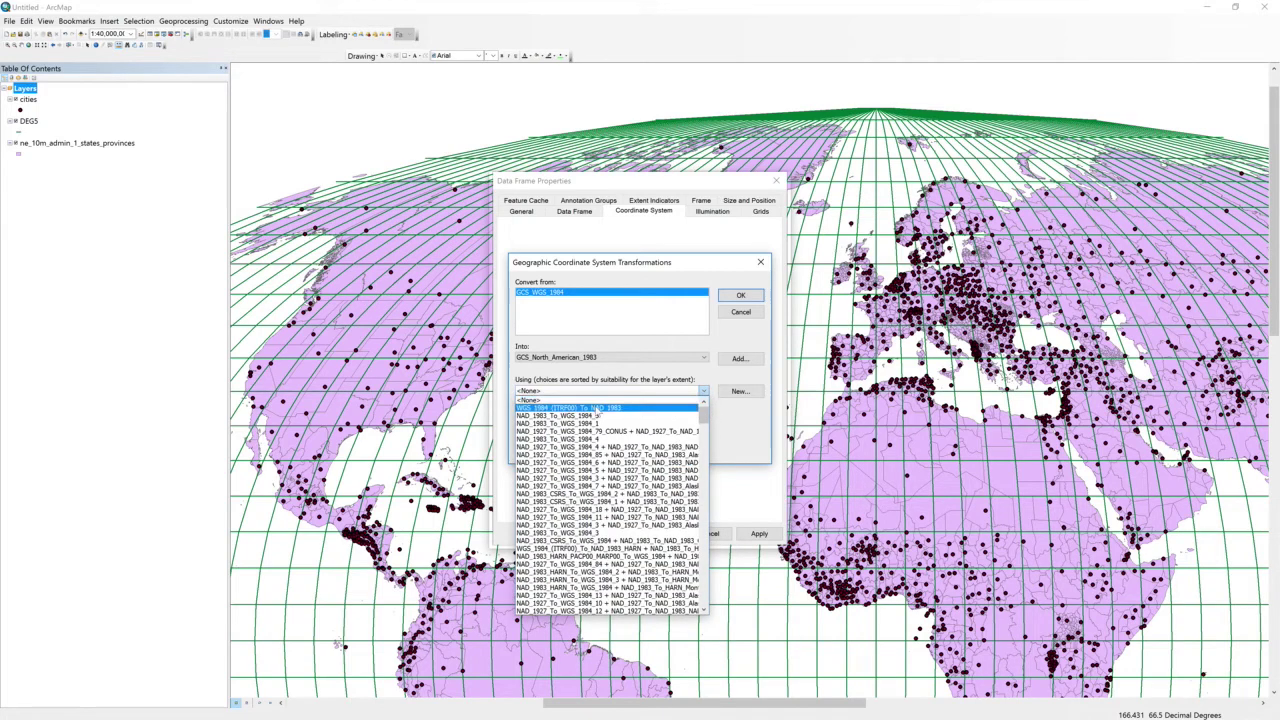
{"action": "left_click", "coordinate": [604, 409]}
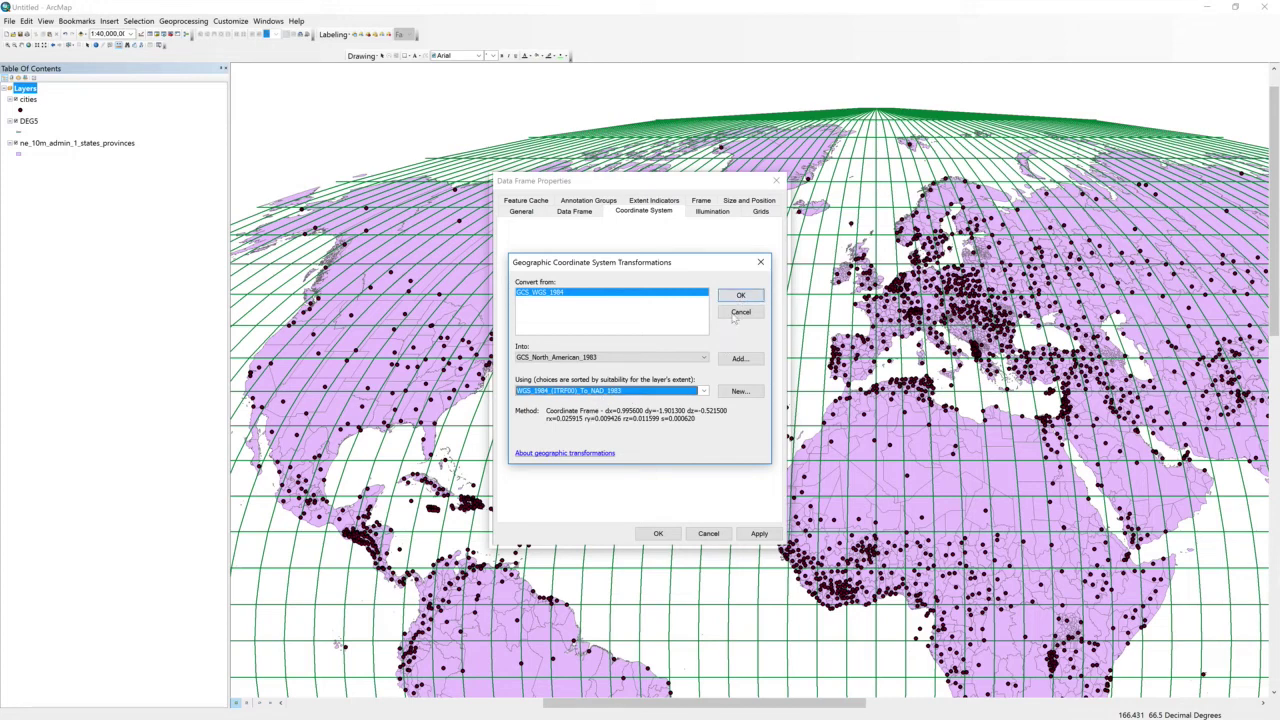
{"action": "left_click", "coordinate": [740, 297]}
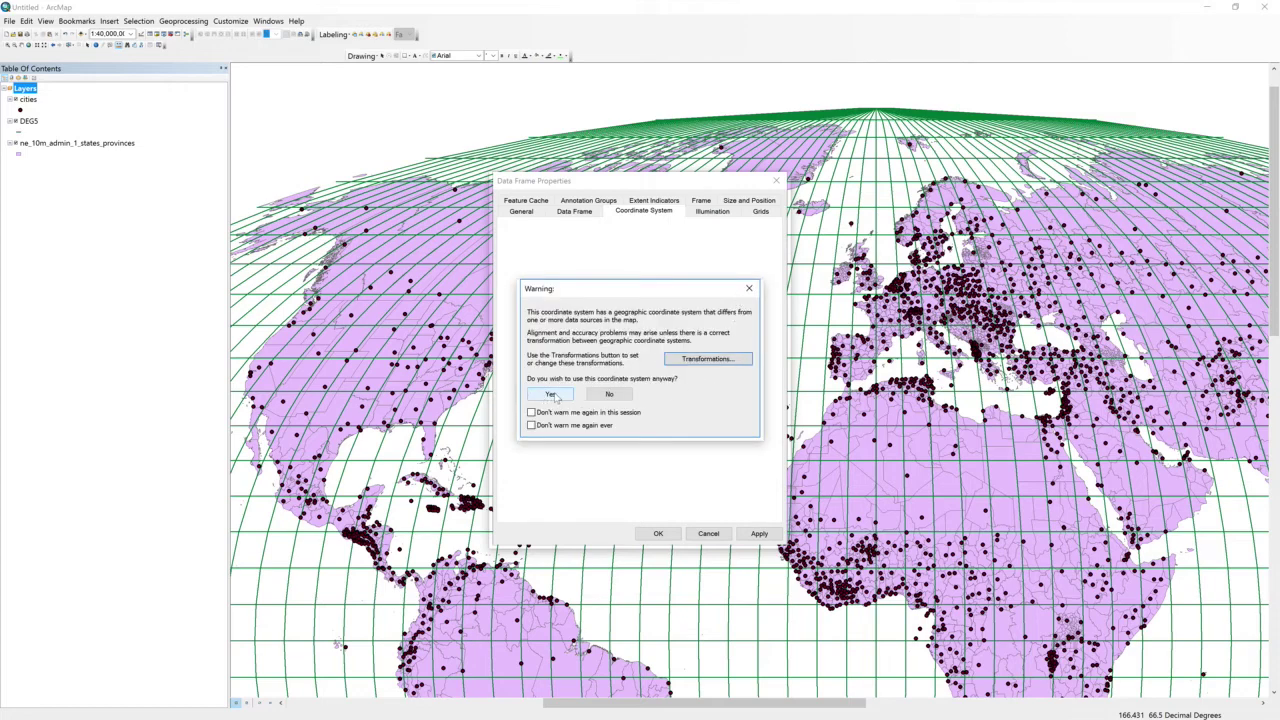
{"action": "left_click", "coordinate": [553, 394]}
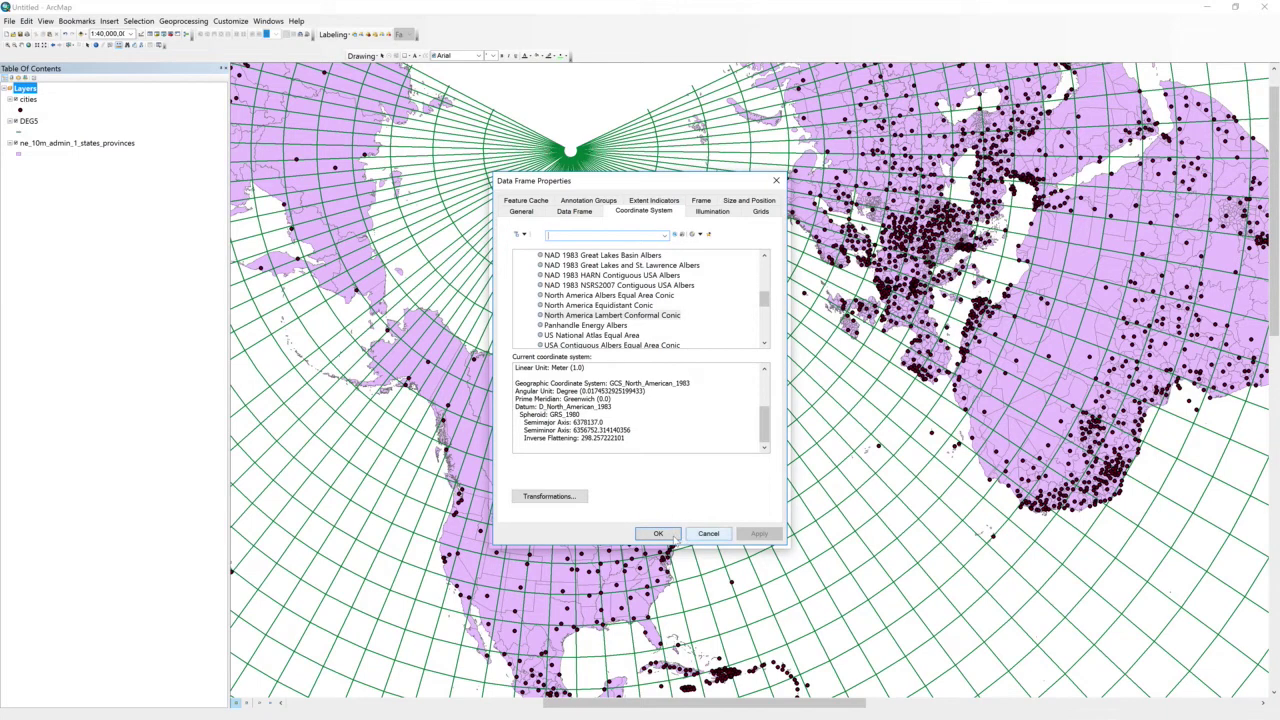
- Zoom the conic map to 1:20,000,000 and pan so North America is centred
{"action": "left_click", "coordinate": [660, 535]}
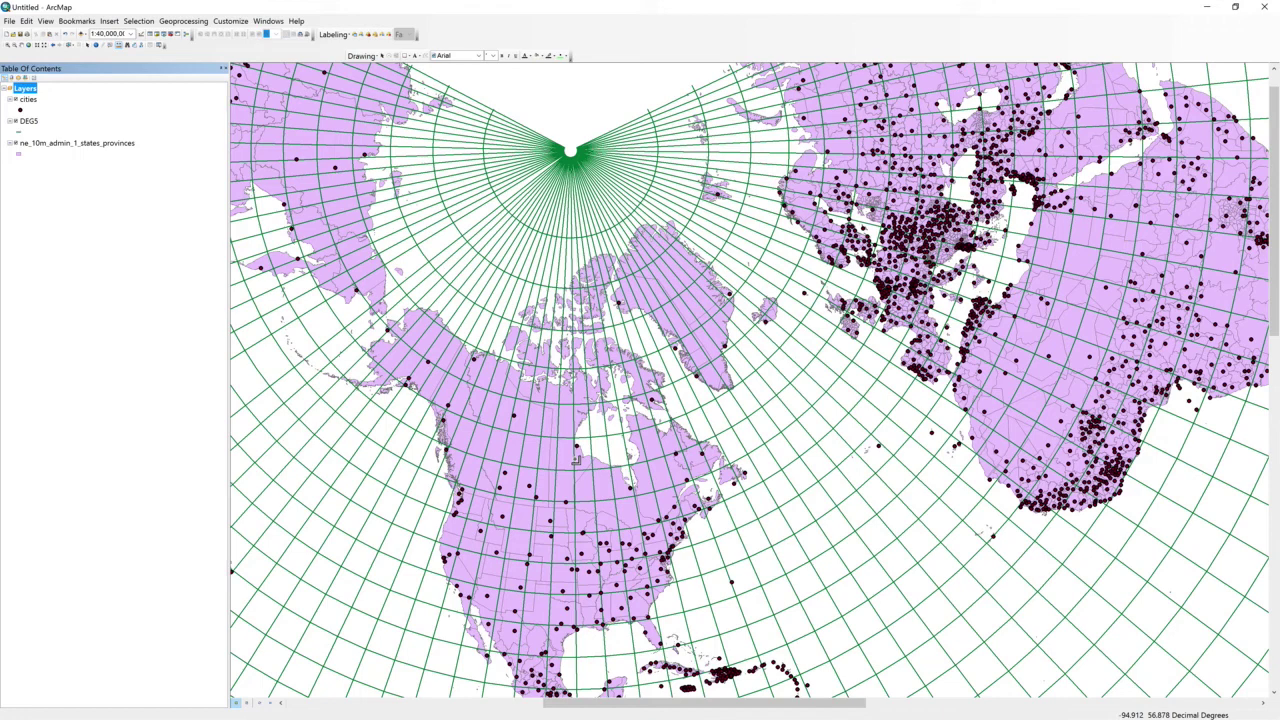
{"action": "scroll", "coordinate": [572, 467], "scroll_direction": "up", "scroll_amount": 3}
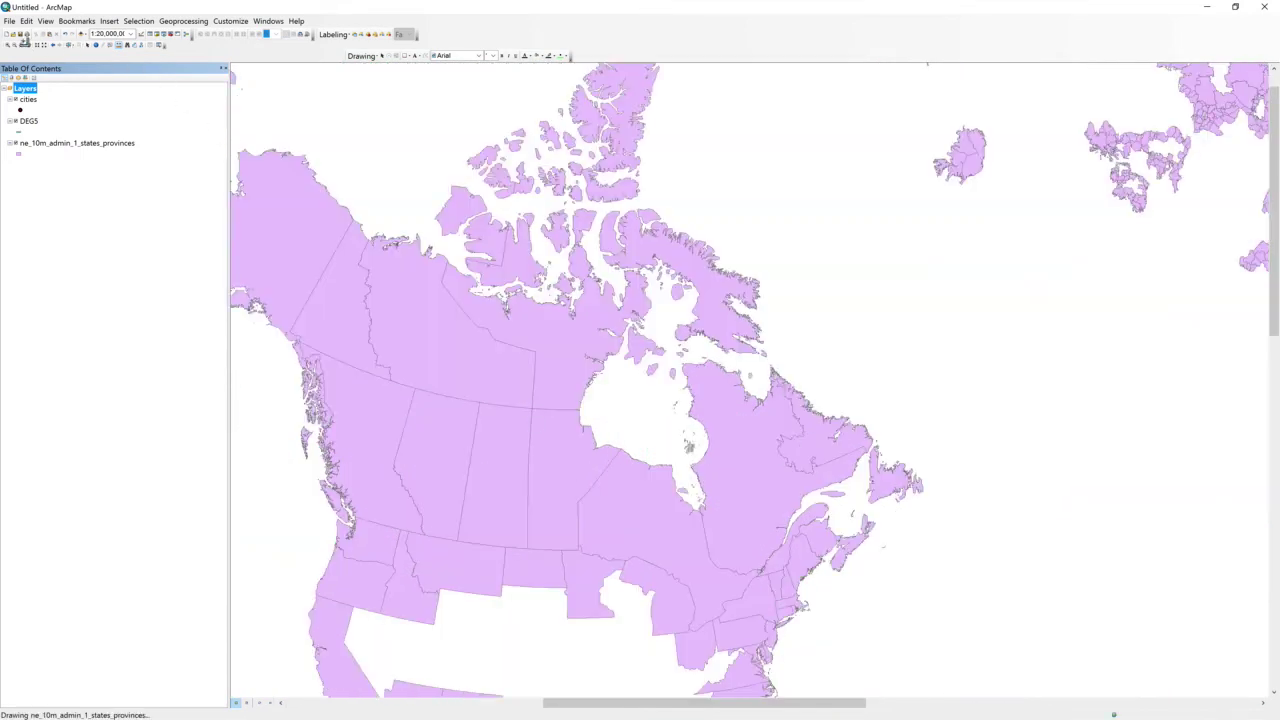
{"action": "left_click", "coordinate": [22, 48]}
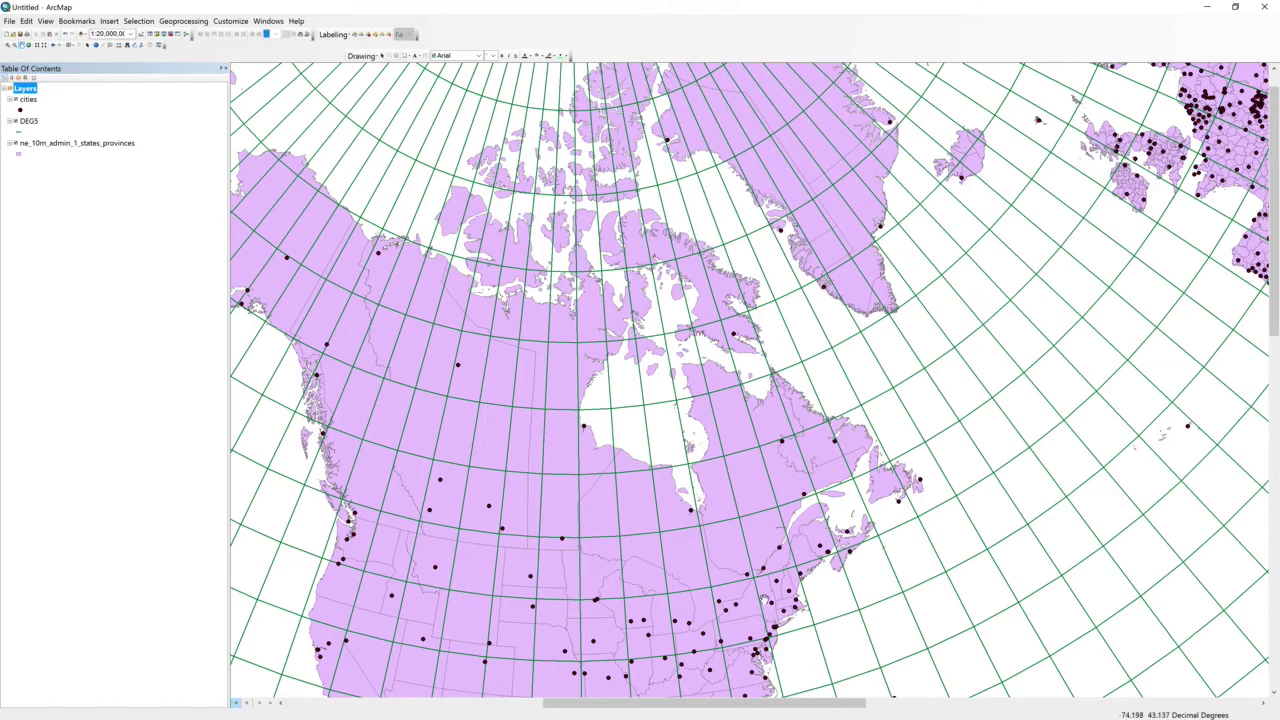
{"action": "left_click_drag", "start_coordinate": [764, 598], "coordinate": [686, 465]}
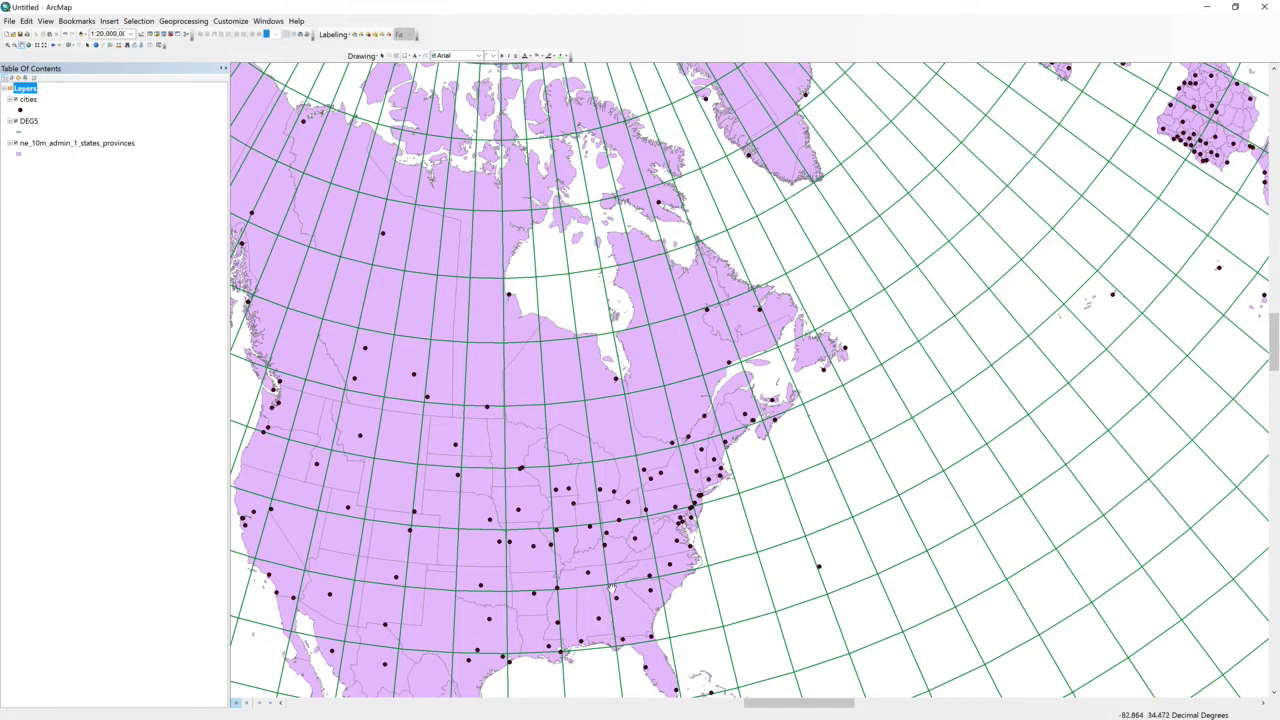
{"action": "left_click_drag", "start_coordinate": [548, 594], "coordinate": [622, 505]}
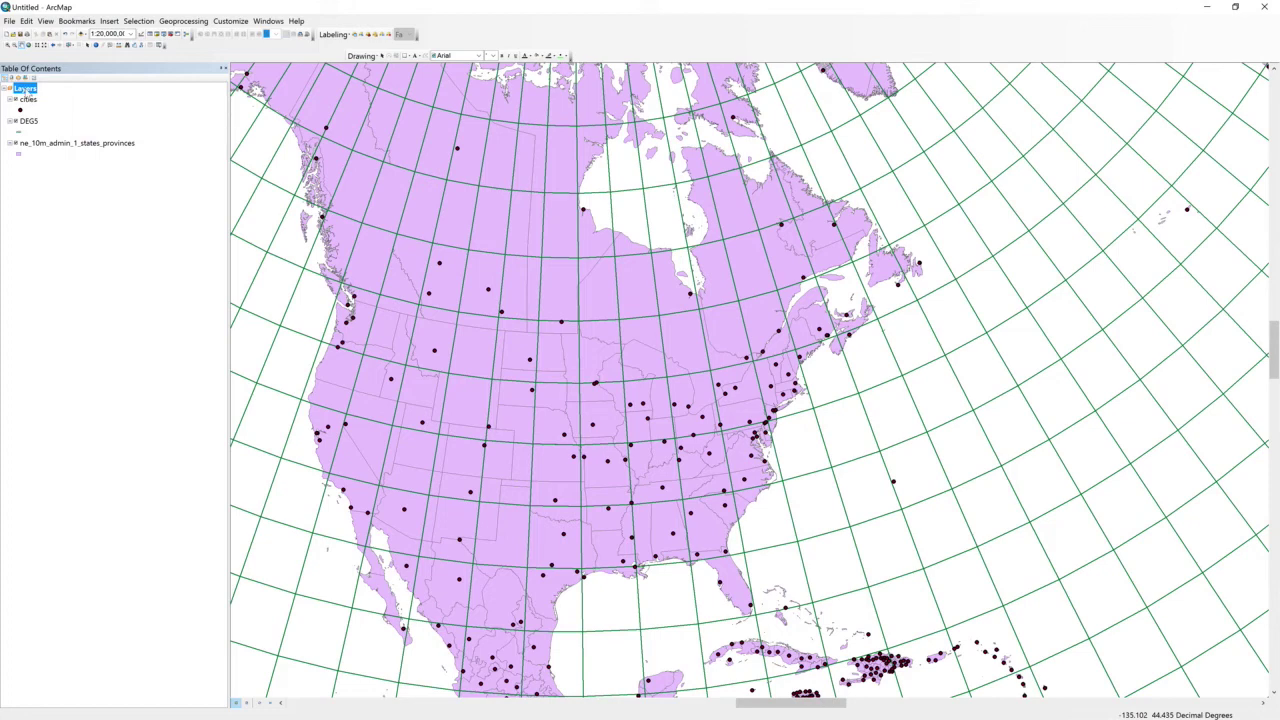
{"action": "right_click", "coordinate": [27, 91]}
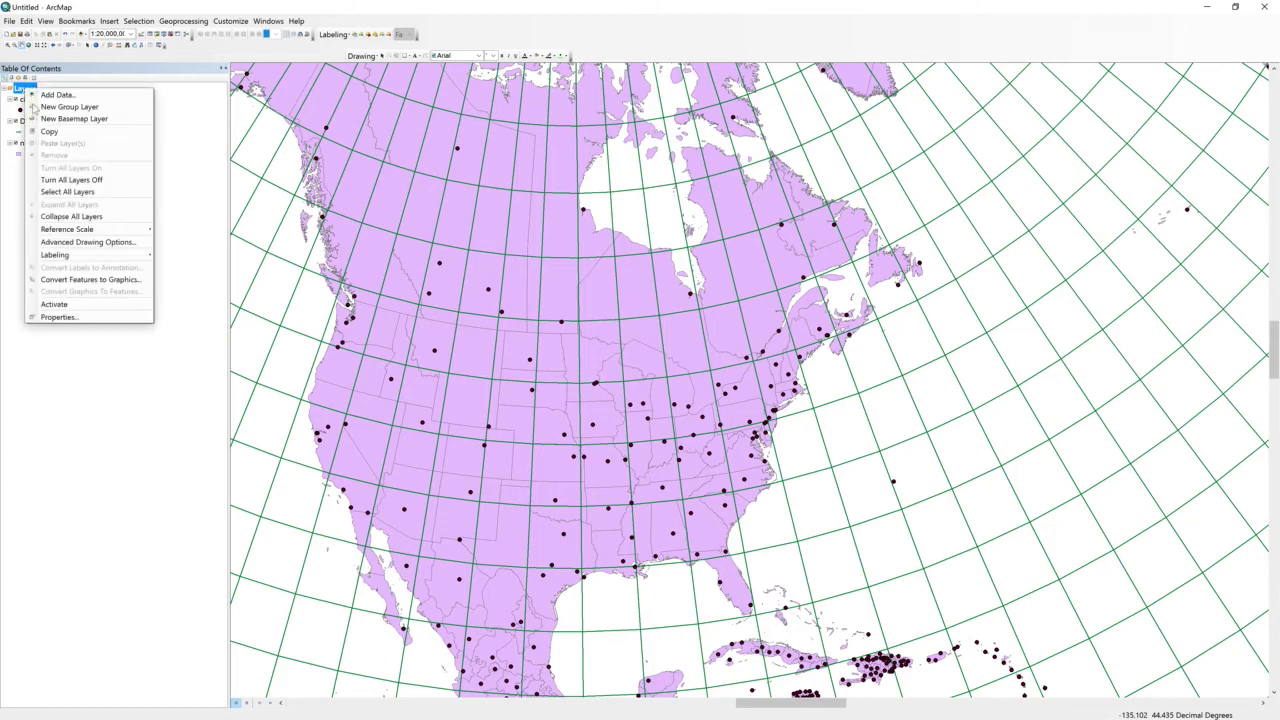
- Make an editable copy of North America Lambert Conformal Conic in the data frame properties
{"action": "left_click", "coordinate": [66, 313]}
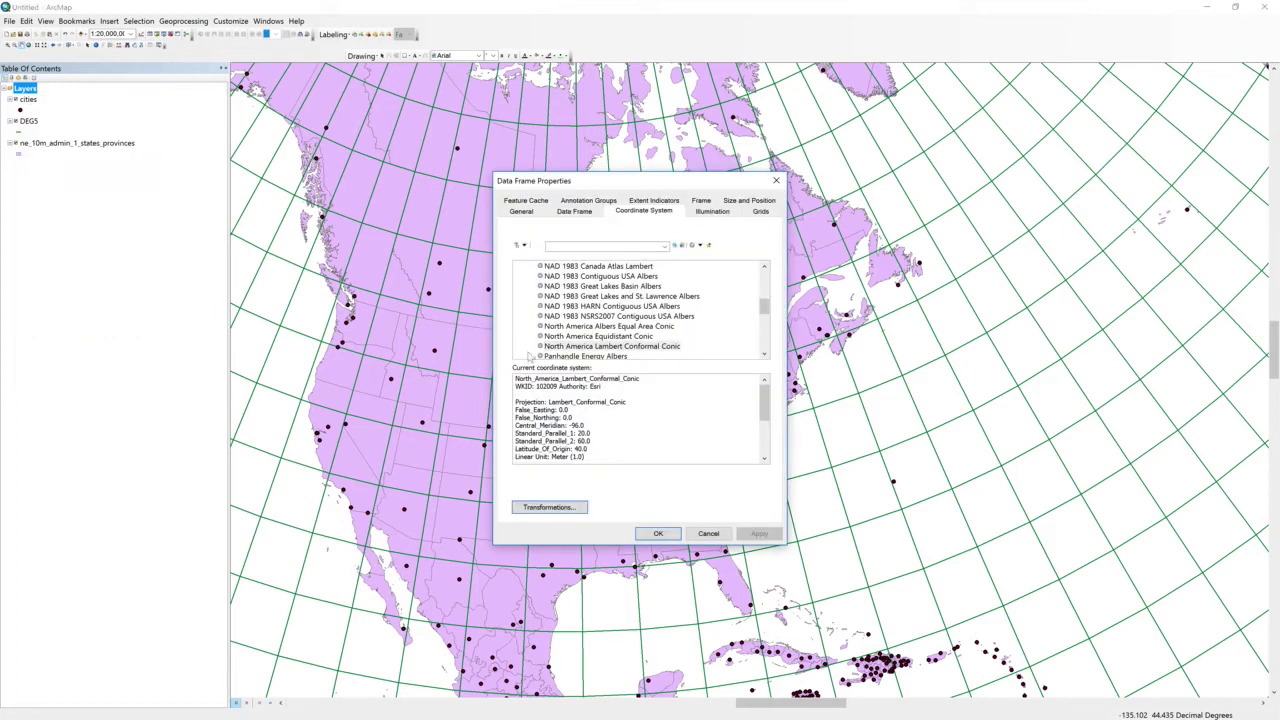
{"action": "left_click", "coordinate": [640, 346]}
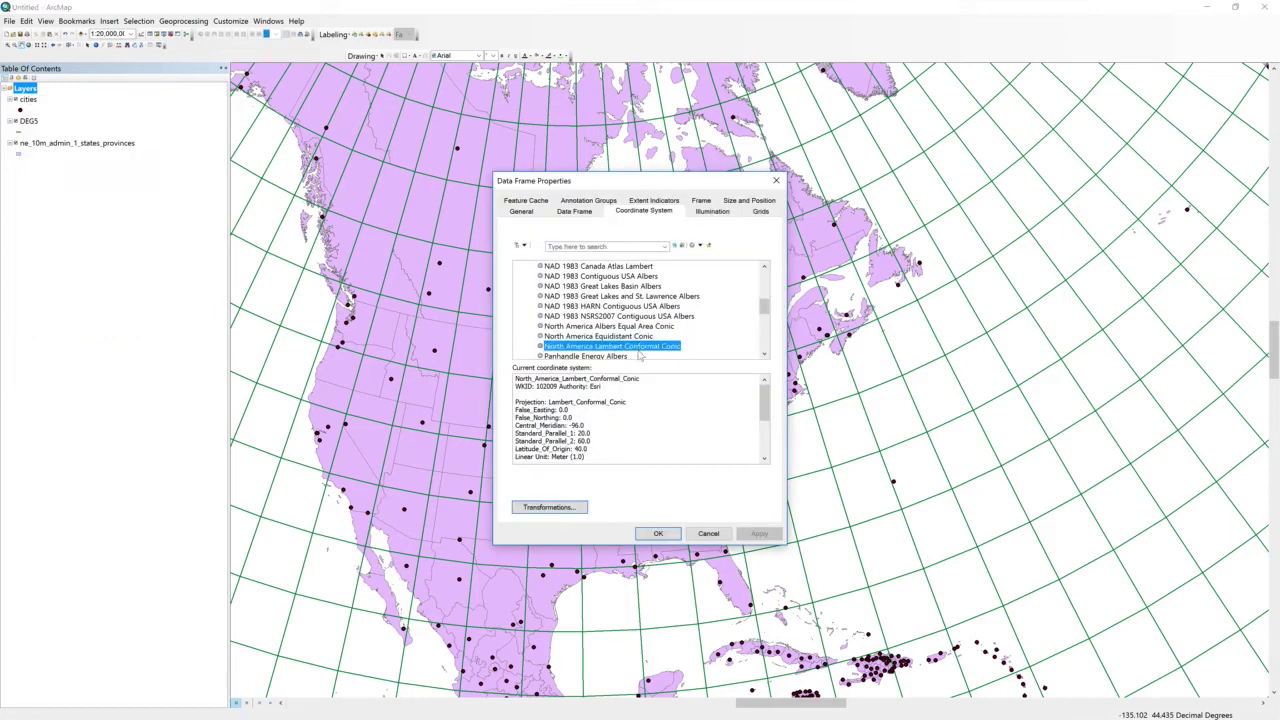
{"action": "right_click", "coordinate": [648, 348]}
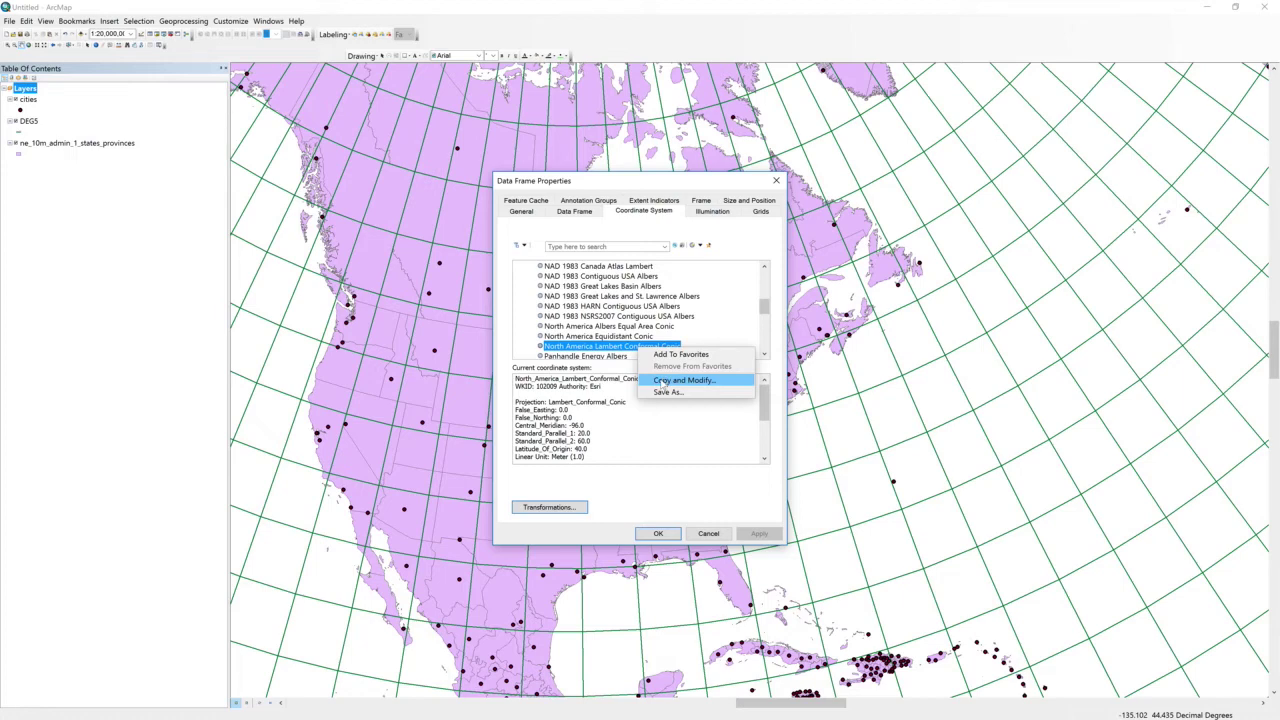
{"action": "left_click", "coordinate": [661, 381]}
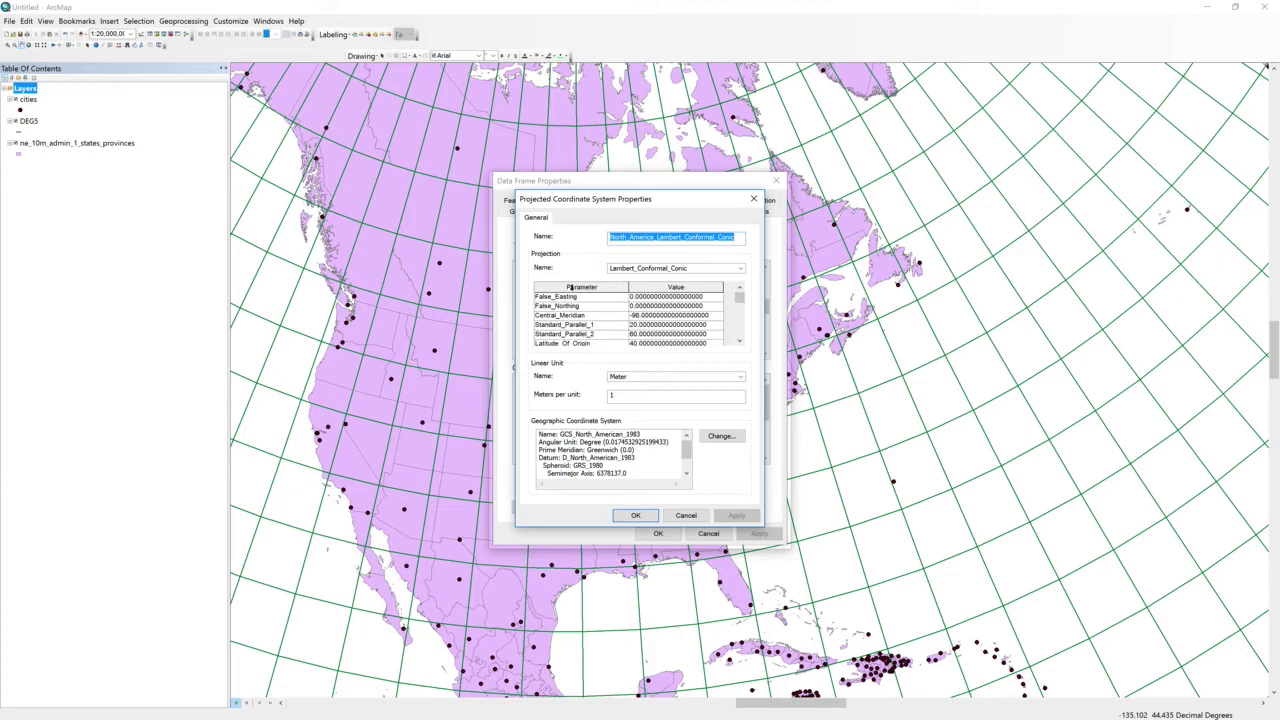
- Set central meridian -100, first standard parallel 45, latitude of origin 50, and apply the custom projection
{"action": "left_click", "coordinate": [633, 316]}
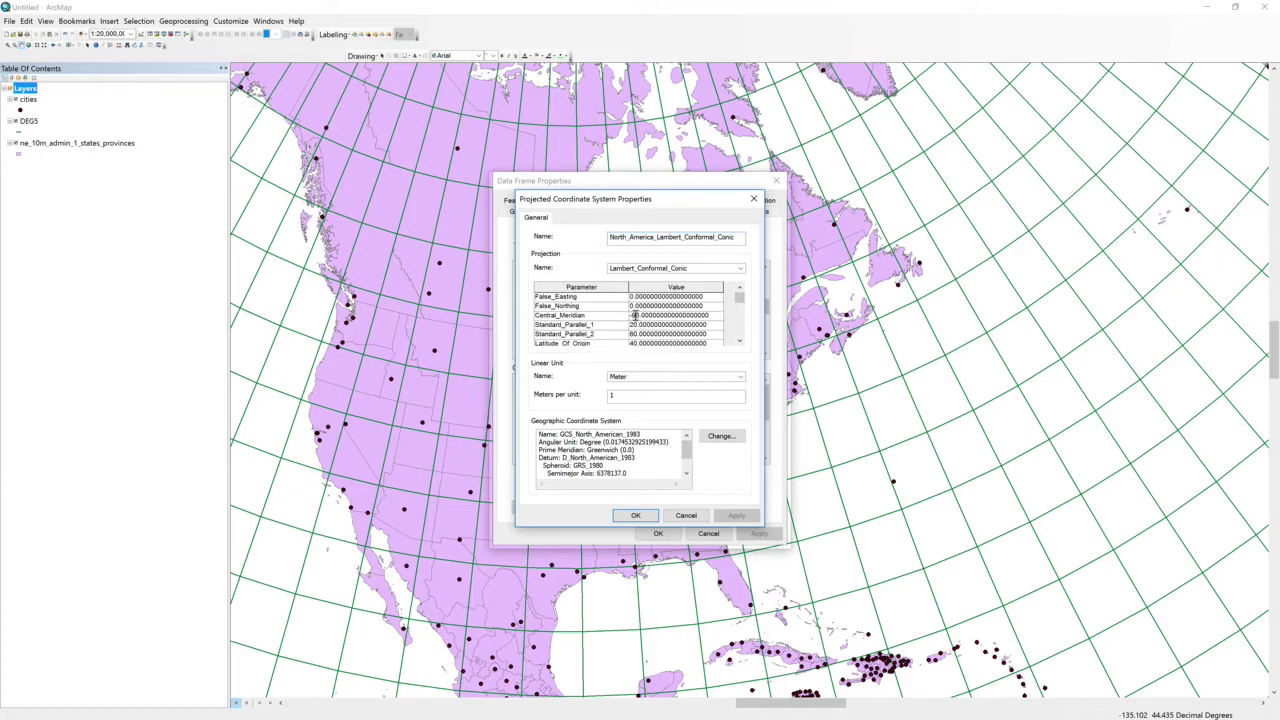
{"action": "left_click_drag", "start_coordinate": [639, 315], "coordinate": [630, 315]}
{"action": "type", "text": "-100"}
{"action": "left_click_drag", "start_coordinate": [641, 324], "coordinate": [630, 325]}
{"action": "type", "text": "45"}
{"action": "left_click", "coordinate": [635, 334]}
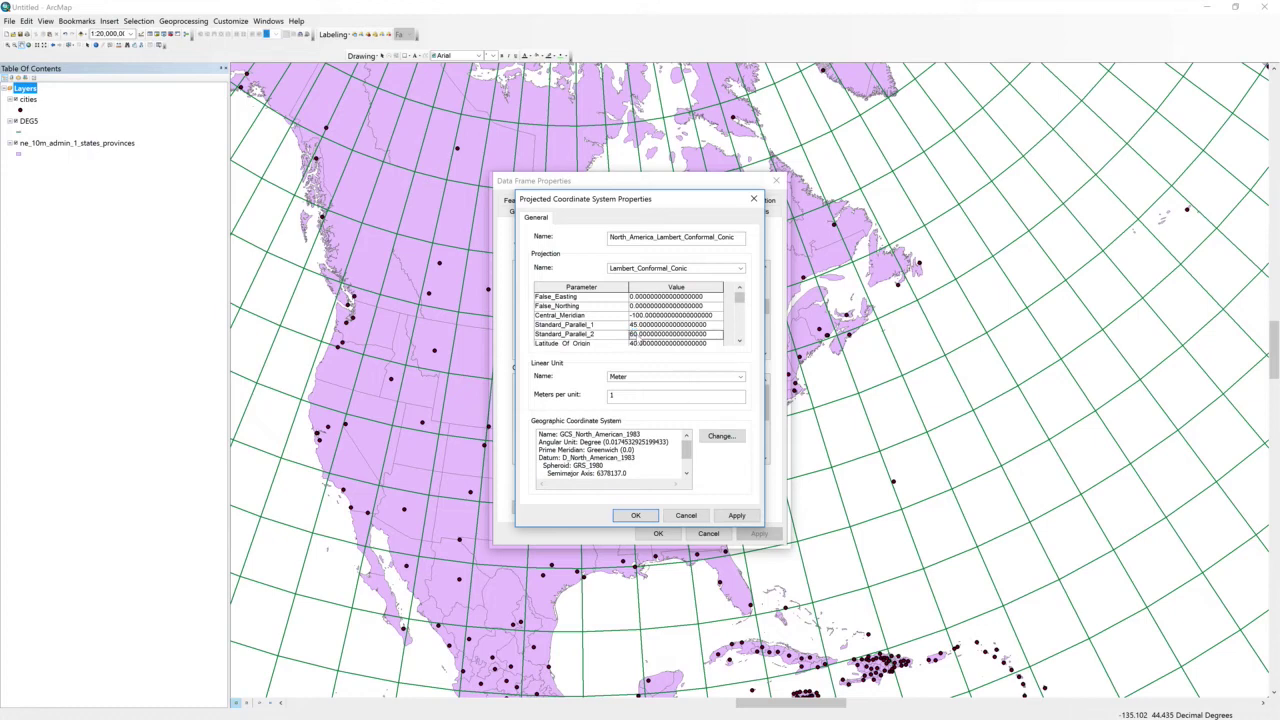
{"action": "left_click_drag", "start_coordinate": [636, 334], "coordinate": [631, 335]}
{"action": "left_click", "coordinate": [637, 344]}
{"action": "left_click_drag", "start_coordinate": [634, 334], "coordinate": [630, 339]}
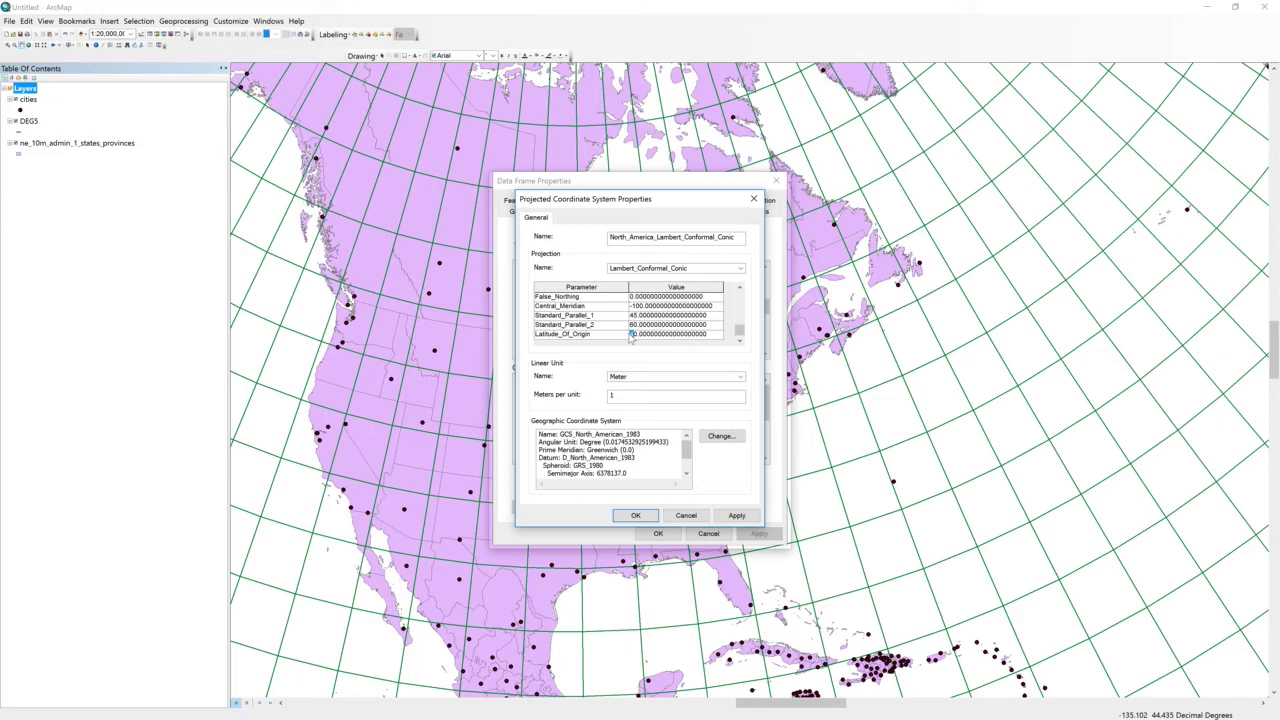
{"action": "type", "text": "5"}
{"action": "left_click", "coordinate": [736, 516]}
{"action": "left_click", "coordinate": [635, 515]}
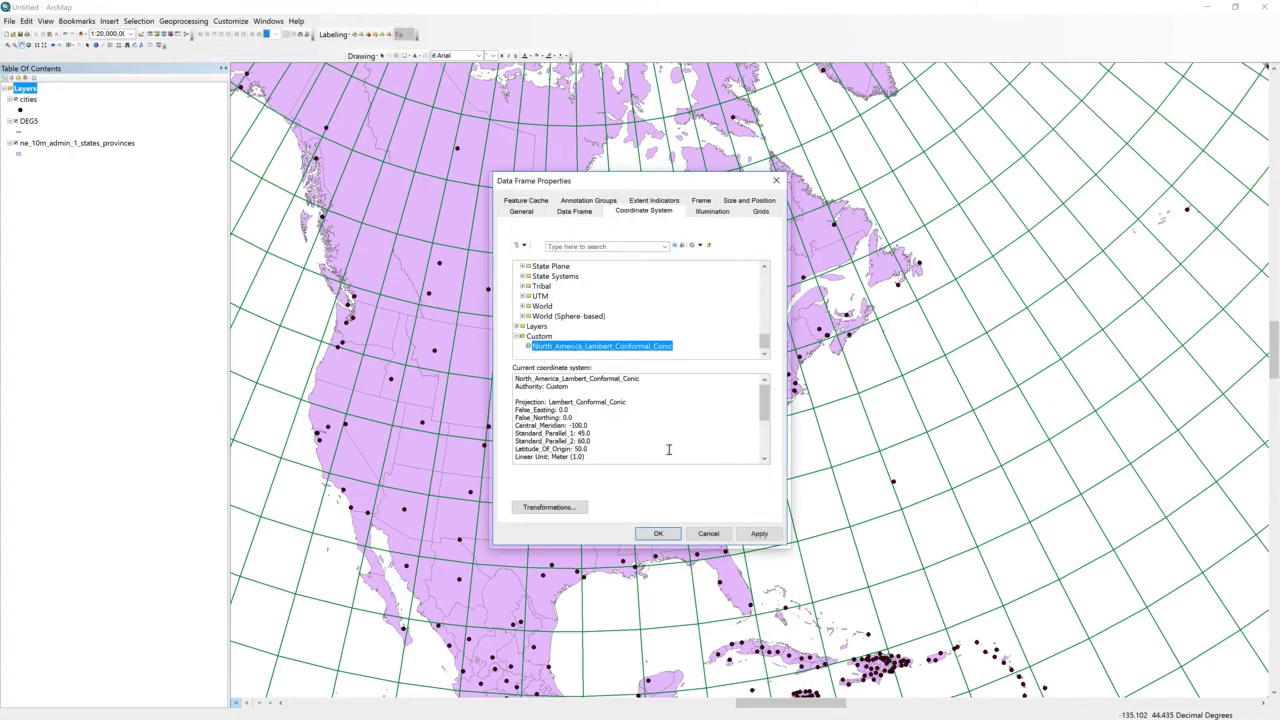
{"action": "left_click", "coordinate": [758, 534]}
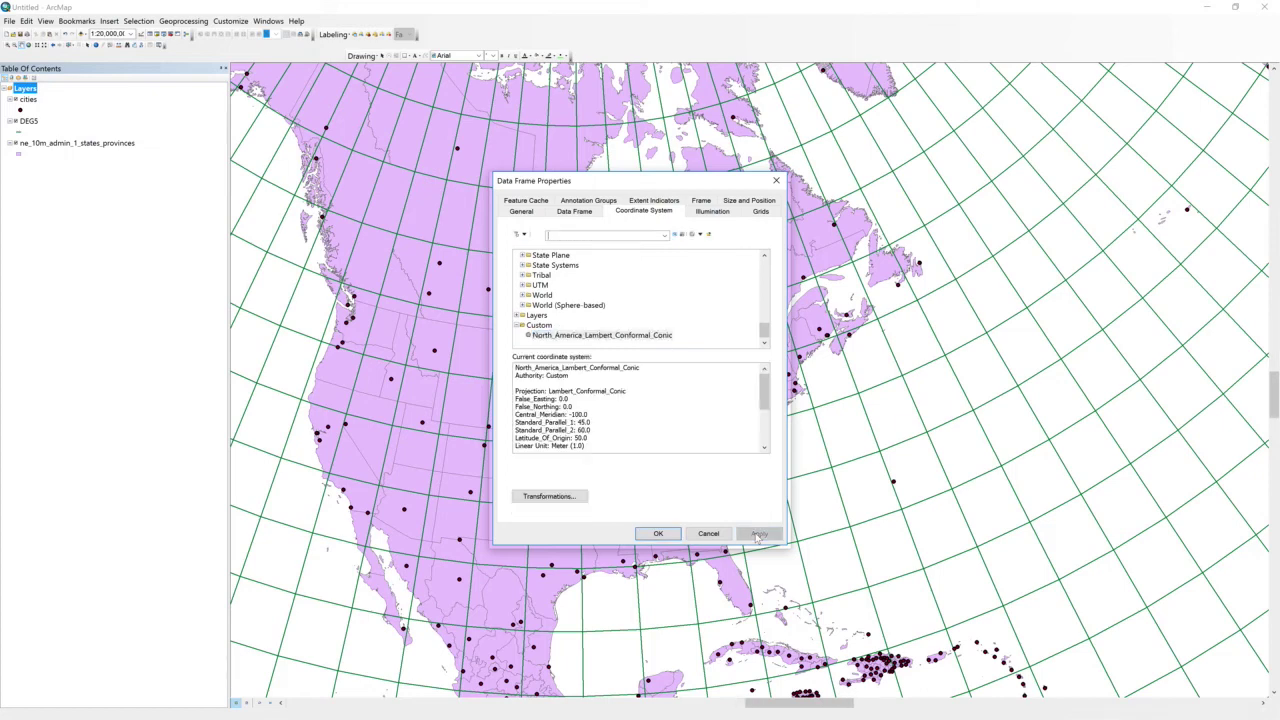
- Recentre North America on the custom conic map and bring up the Measure tool
{"action": "left_click", "coordinate": [659, 534]}
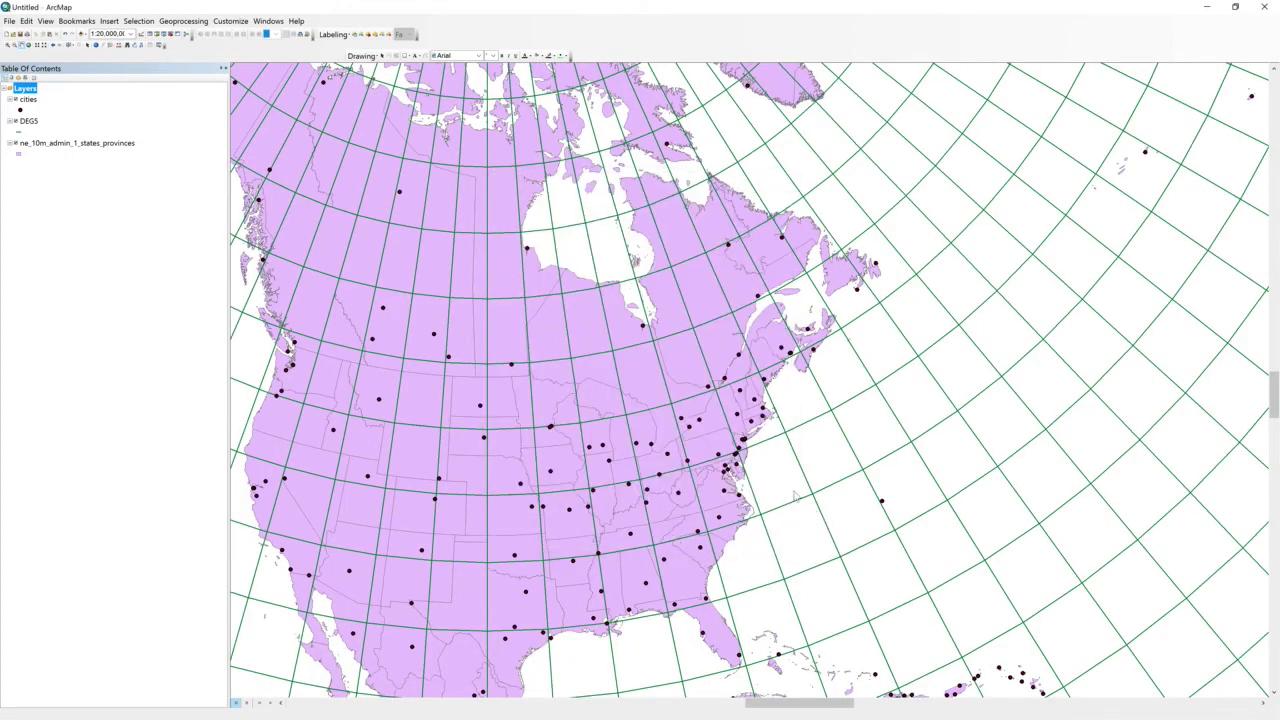
{"action": "left_click", "coordinate": [22, 45]}
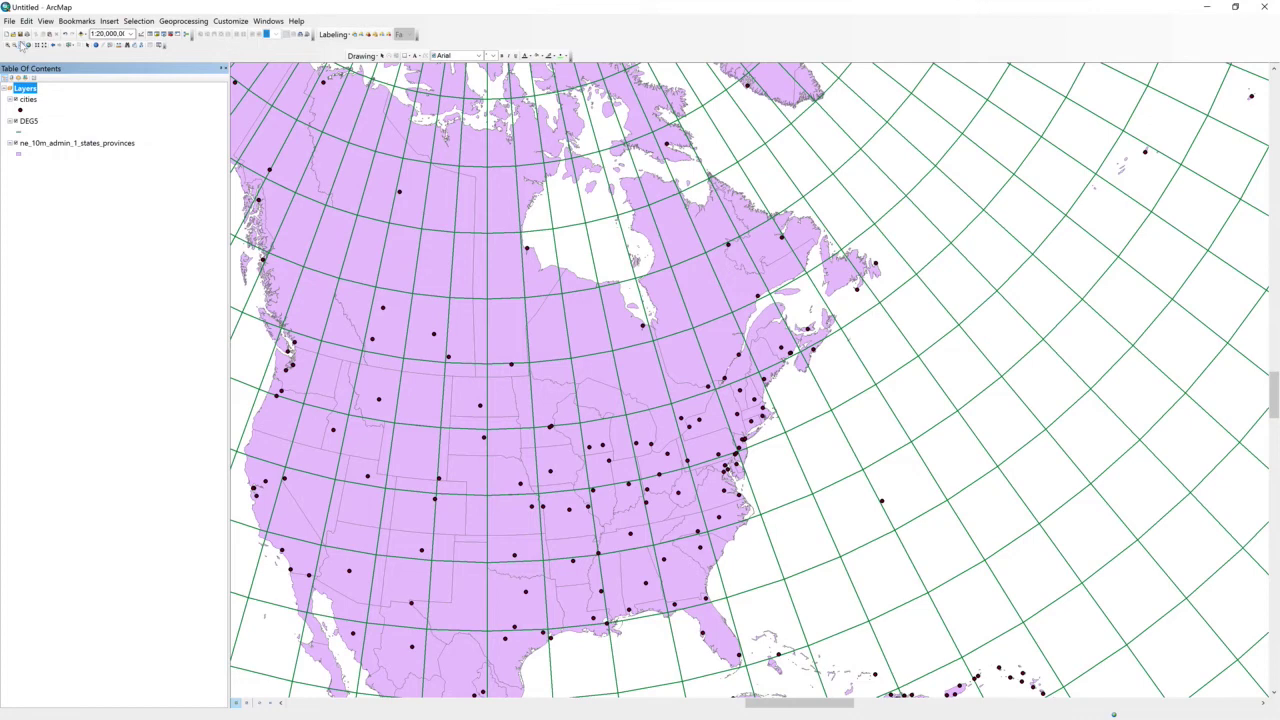
{"action": "left_click_drag", "start_coordinate": [516, 322], "coordinate": [644, 318]}
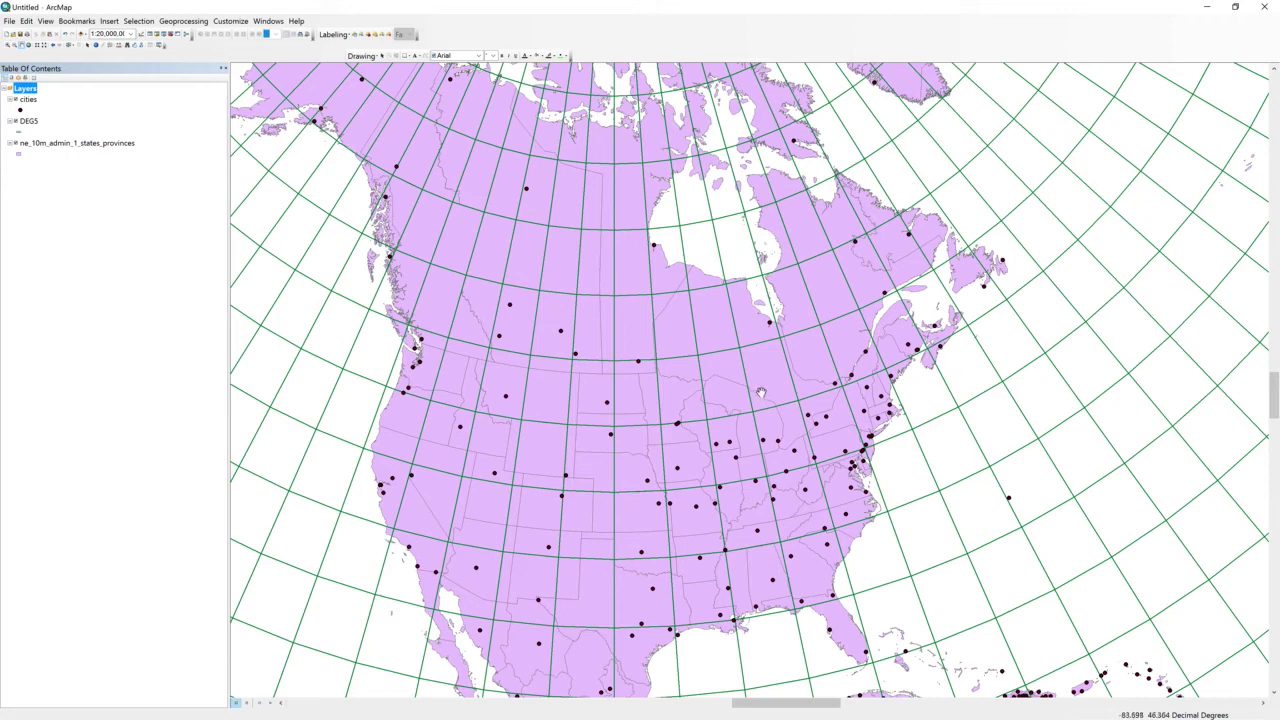
{"action": "left_click", "coordinate": [124, 46]}
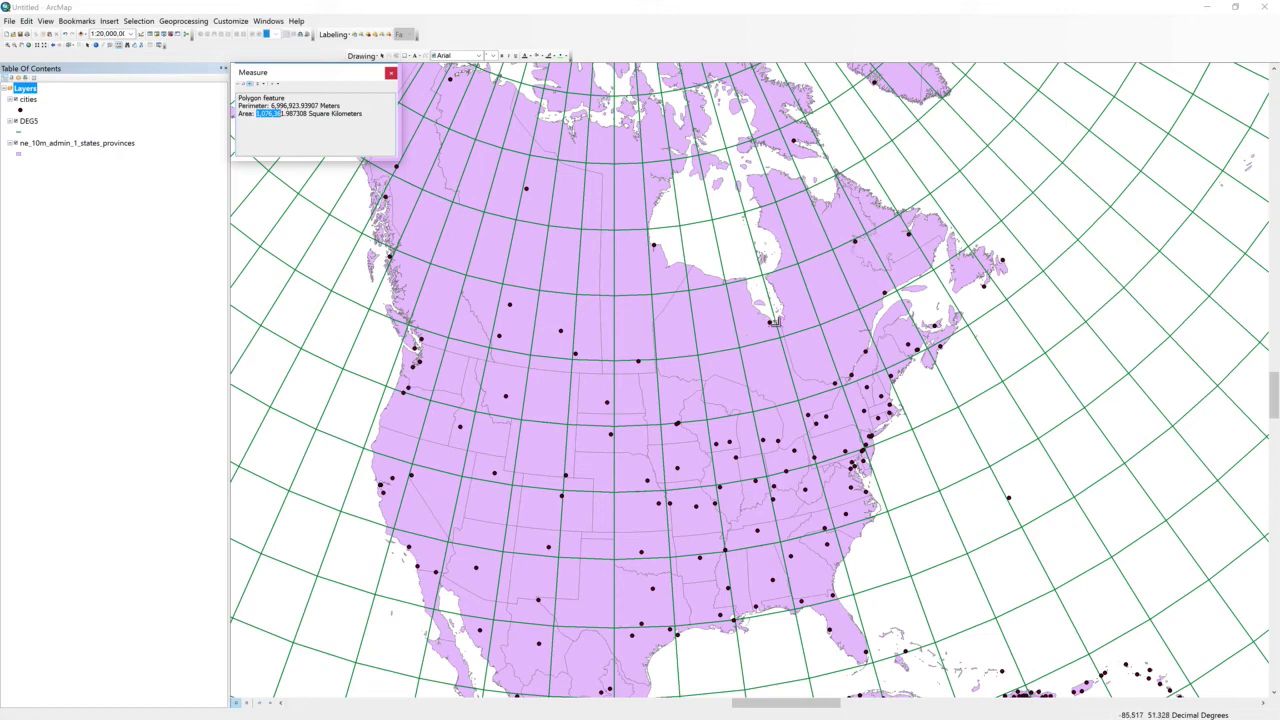
- Measure Ontario: area 1,065,359.822271 square kilometres, perimeter 6,220,186.233356 metres
{"action": "left_click", "coordinate": [716, 327]}
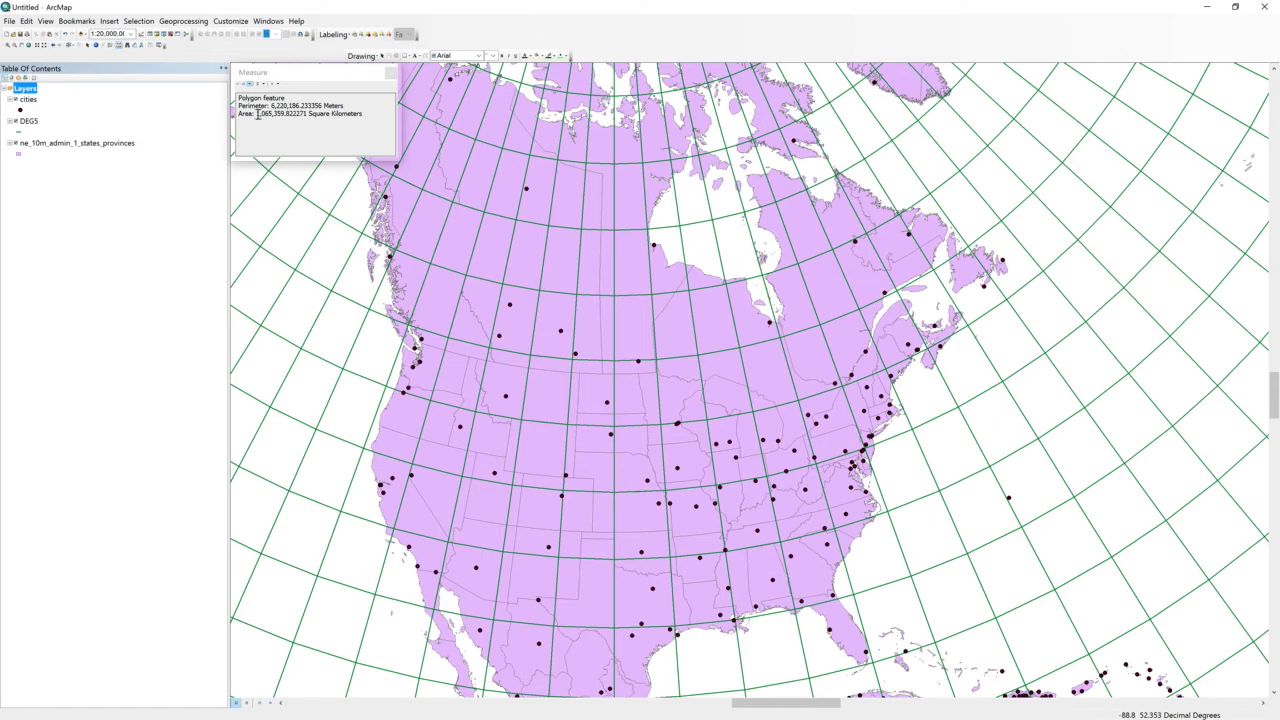
{"action": "left_click_drag", "start_coordinate": [255, 114], "coordinate": [285, 116]}
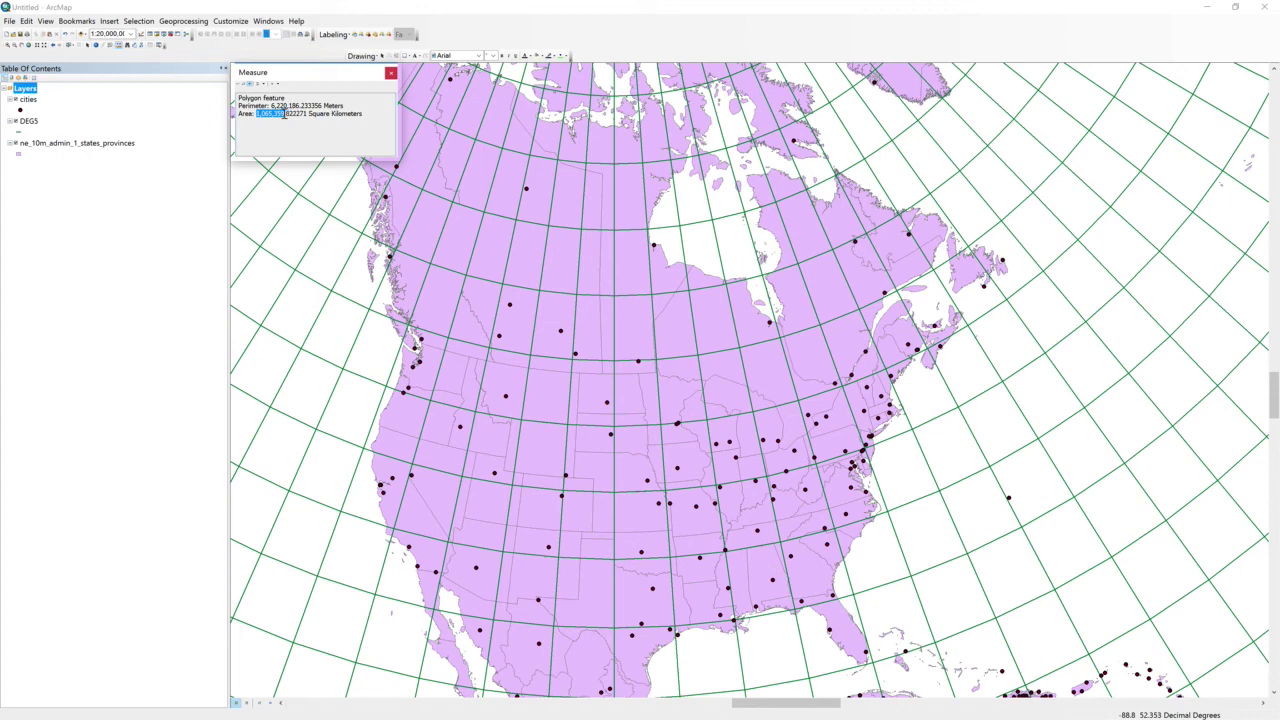
{"action": "left_click", "coordinate": [296, 133]}
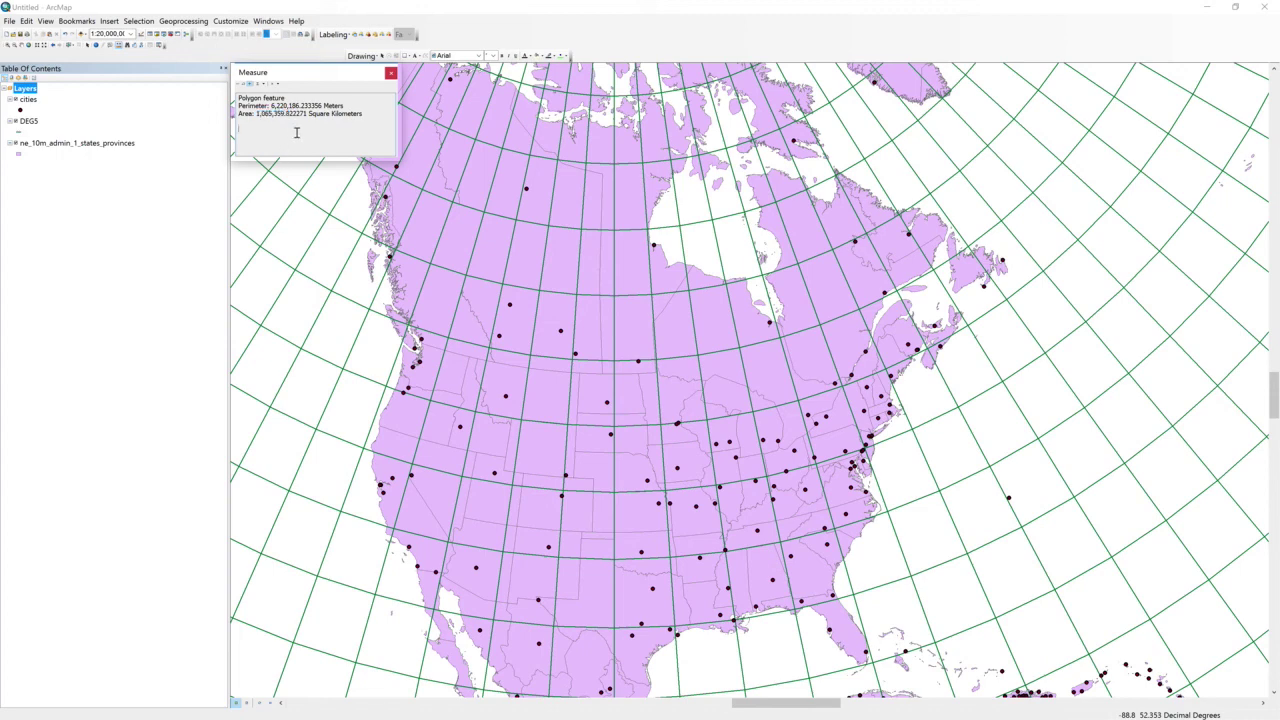